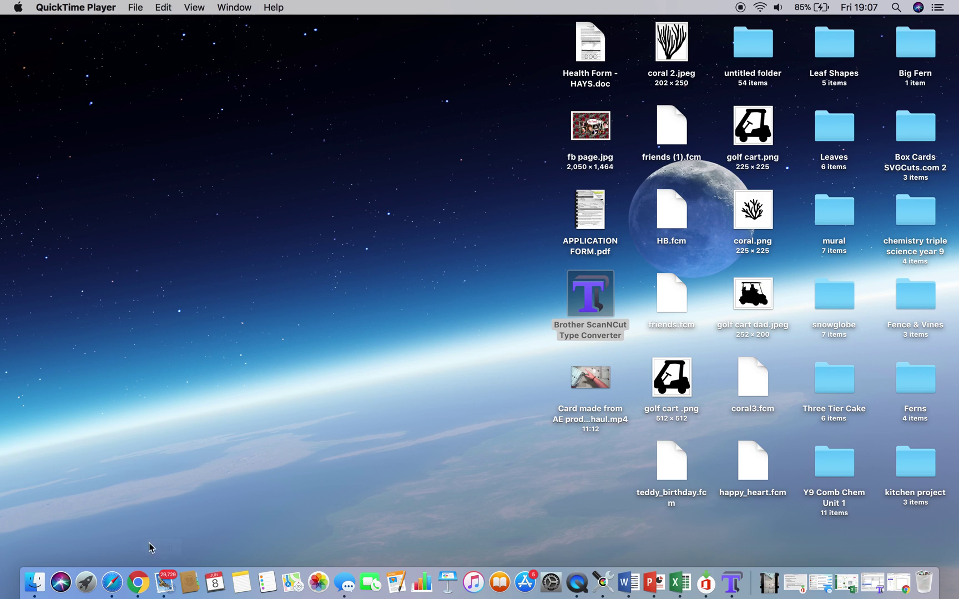
- Switch to Chrome, search Google for "dafont" in a new browser tab and open the DaFont website
{"action": "left_click", "coordinate": [142, 590]}
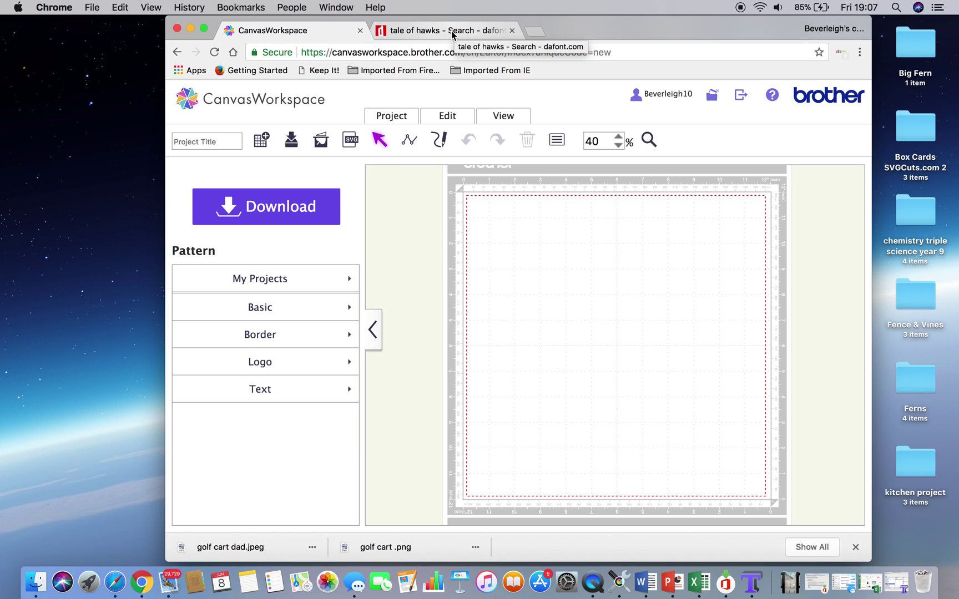
{"action": "left_click", "coordinate": [536, 31]}
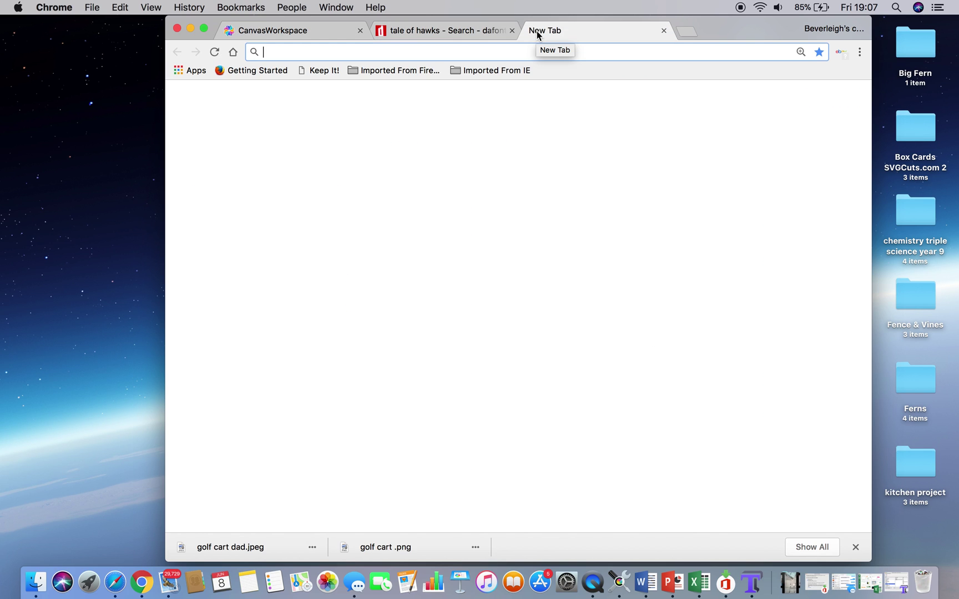
{"action": "left_click", "coordinate": [399, 334]}
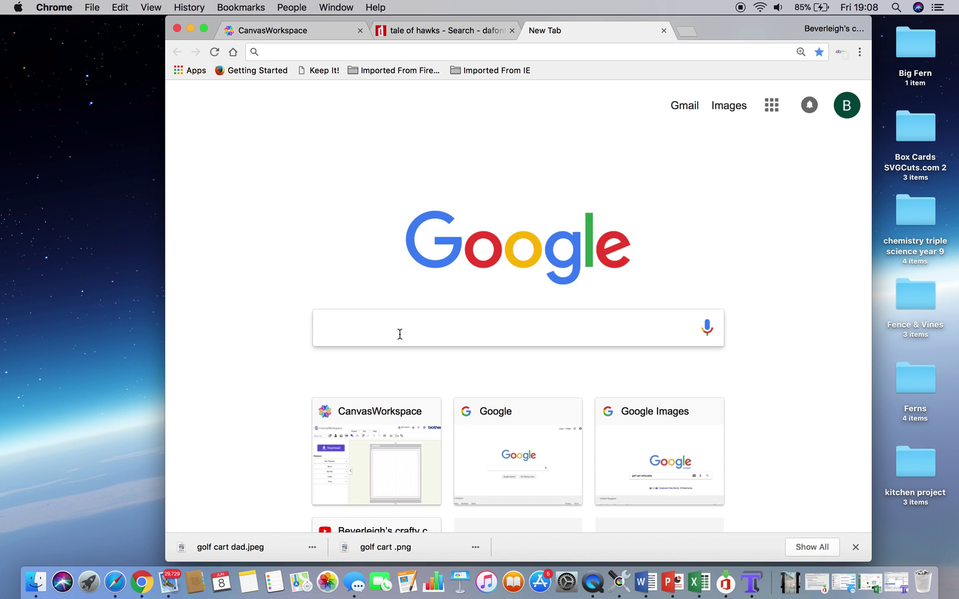
{"action": "type", "text": "dafont"}
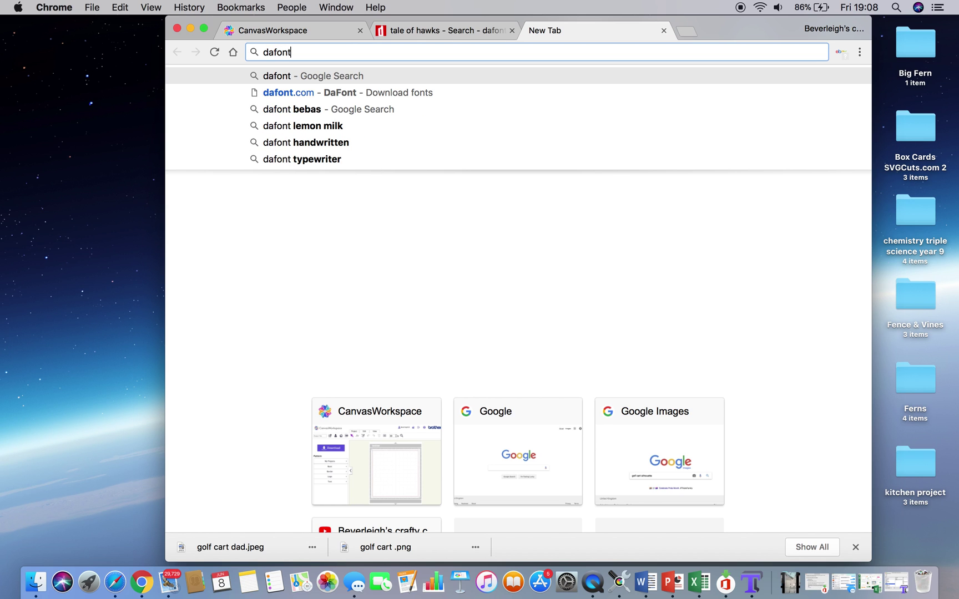
{"action": "key", "text": "Return"}
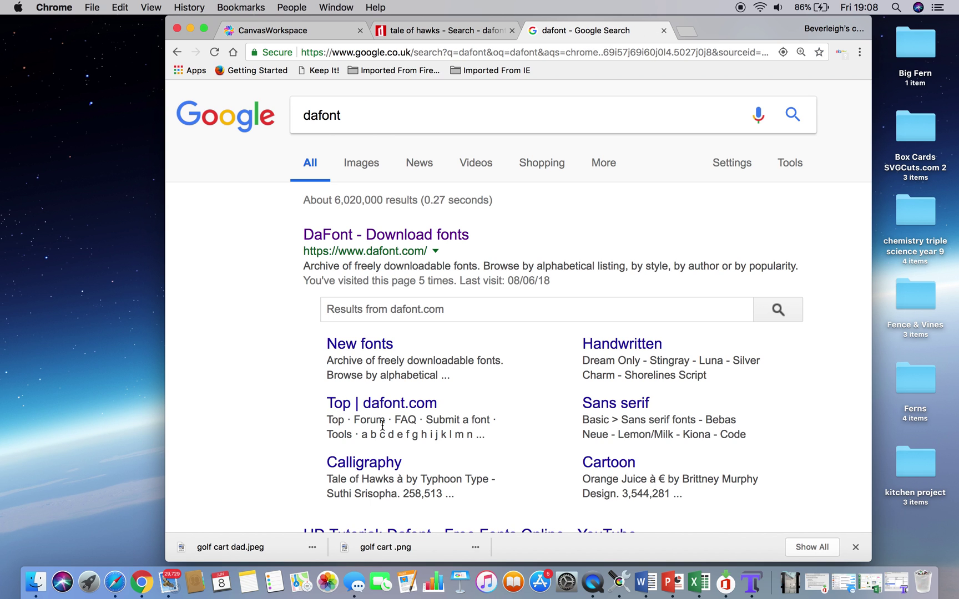
{"action": "left_click", "coordinate": [440, 235]}
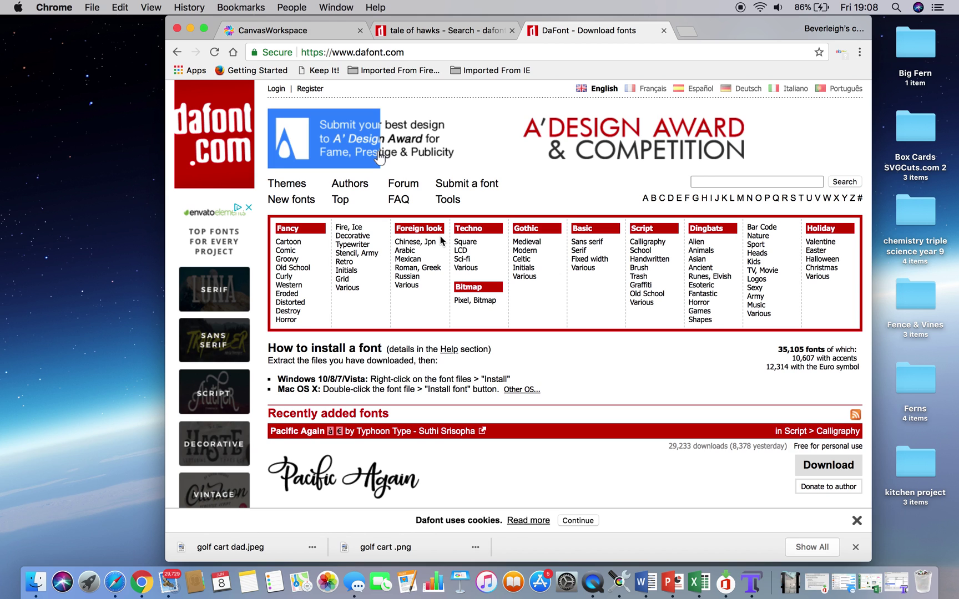
- Search DaFont for the font "tale of hawks"
{"action": "scroll", "coordinate": [440, 240], "scroll_direction": "down", "scroll_amount": 3}
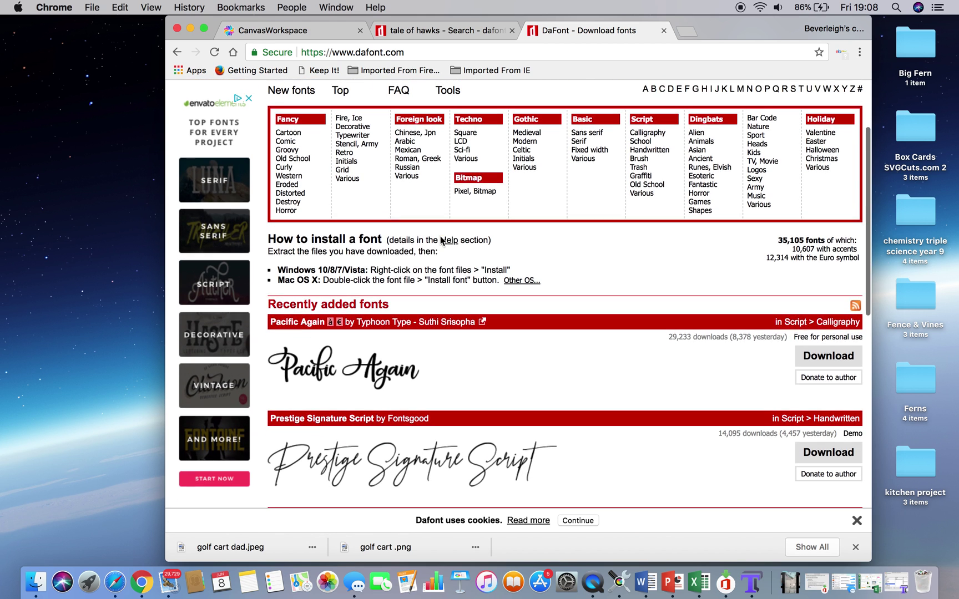
{"action": "scroll", "coordinate": [439, 236], "scroll_direction": "up", "scroll_amount": 2}
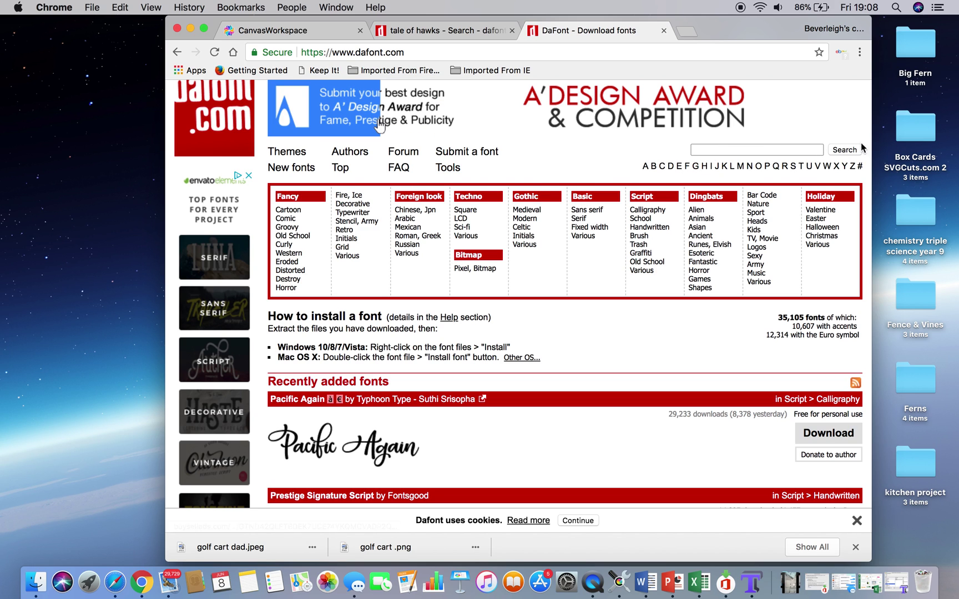
{"action": "left_click", "coordinate": [741, 150]}
{"action": "type", "text": "t"}
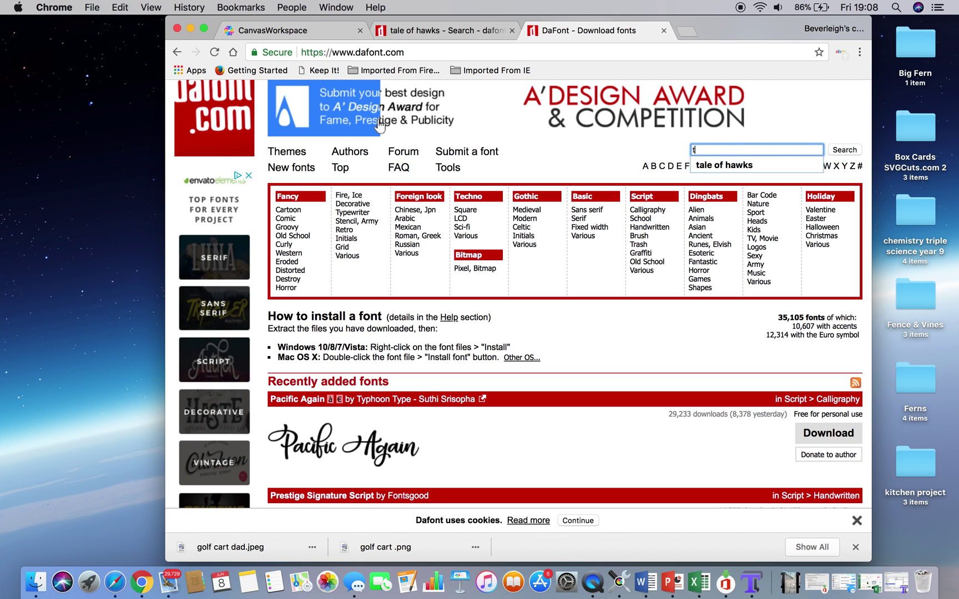
{"action": "type", "text": "al"}
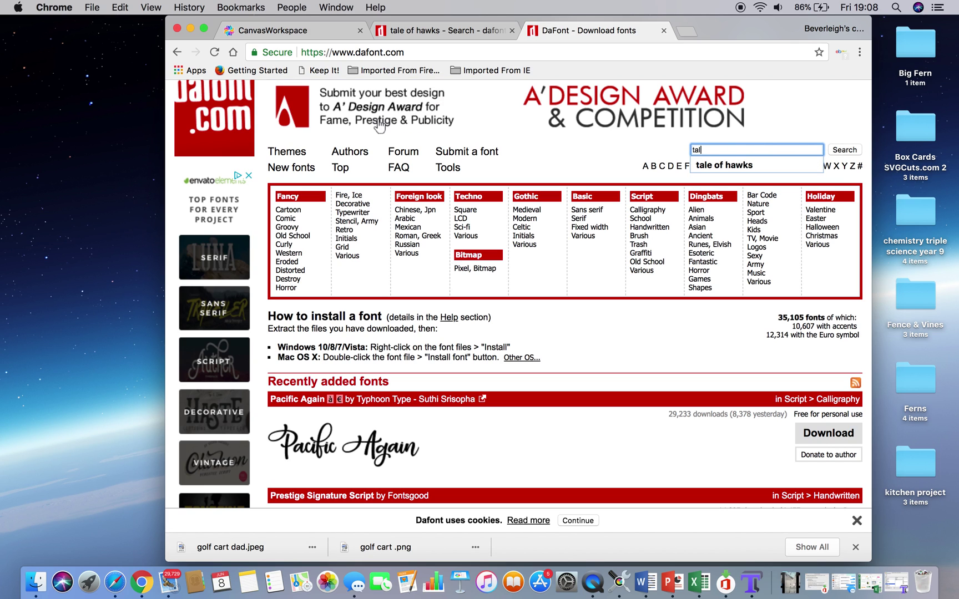
{"action": "type", "text": "e of hawks"}
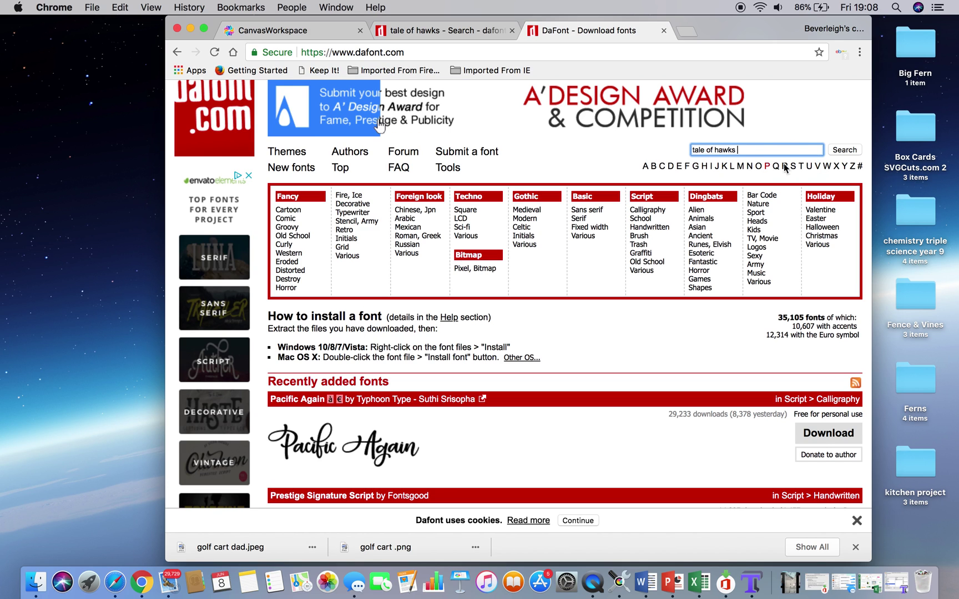
{"action": "left_click", "coordinate": [852, 151]}
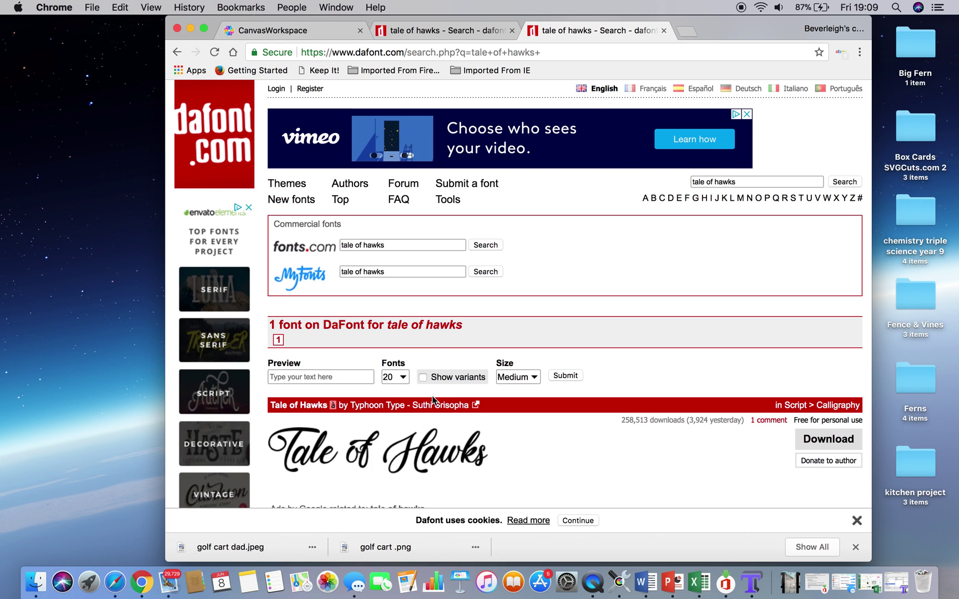
- Preview the Tale of Hawks font with the sample text "Father"
{"action": "left_click", "coordinate": [335, 377]}
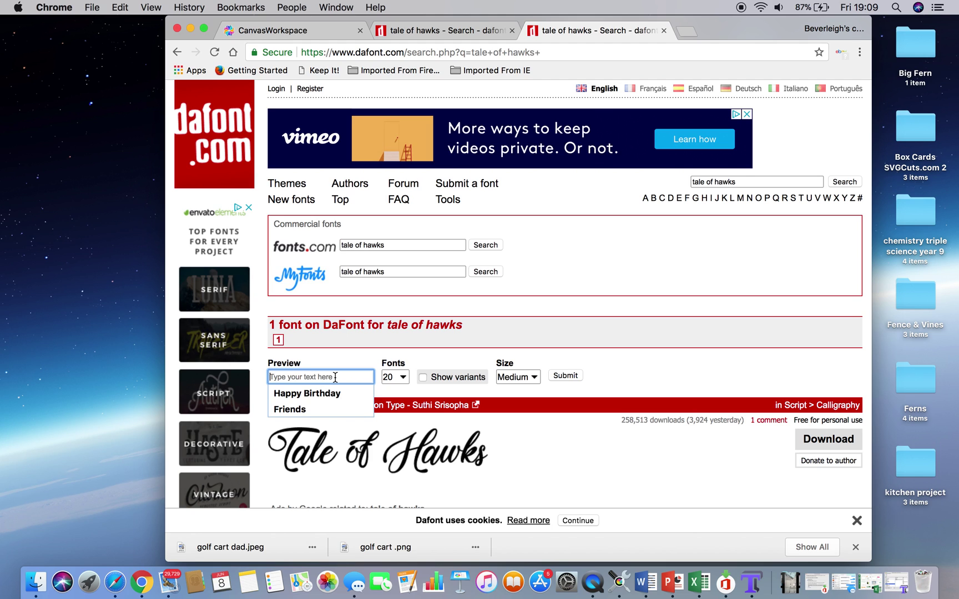
{"action": "type", "text": "Father"}
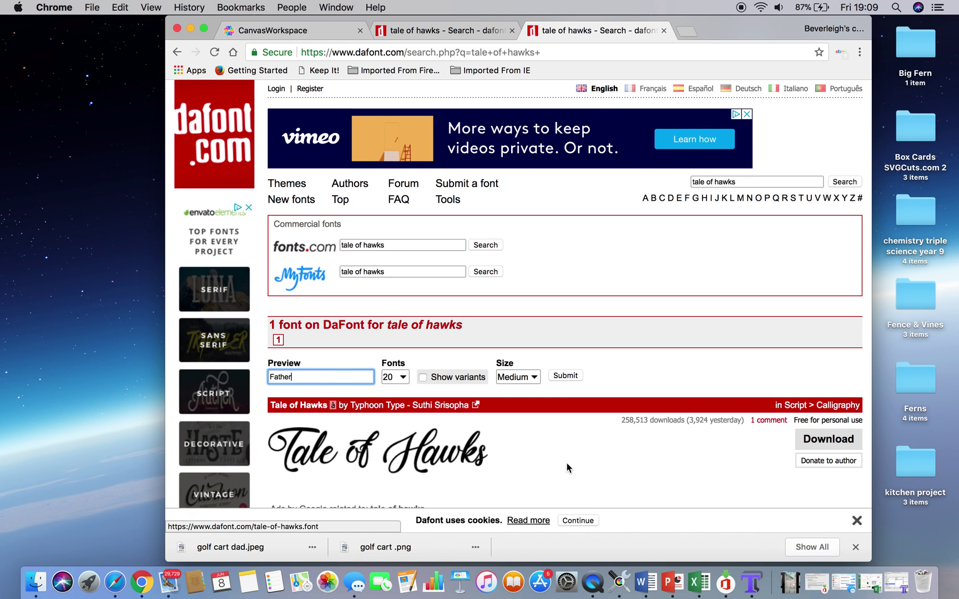
{"action": "key", "text": "Return"}
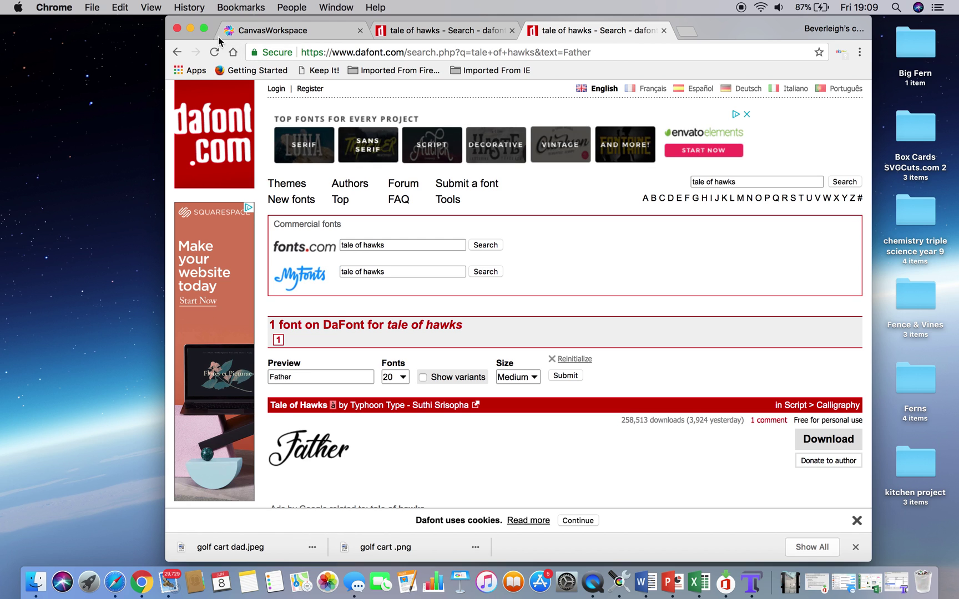
- Download the Tale of Hawks font and open its extracted folder tale_of_hawks (1) in Finder's Downloads
{"action": "left_click", "coordinate": [204, 28]}
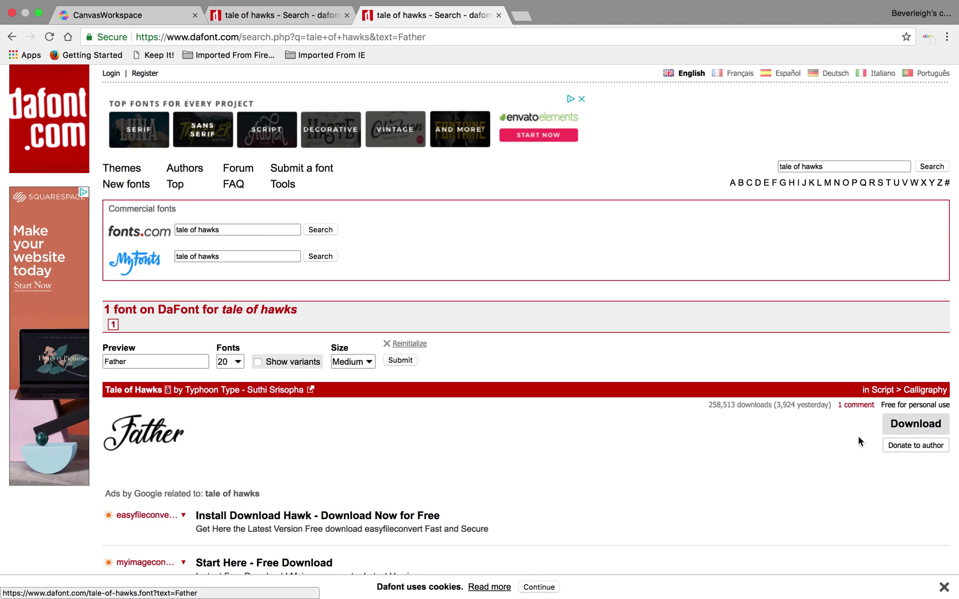
{"action": "left_click", "coordinate": [916, 423]}
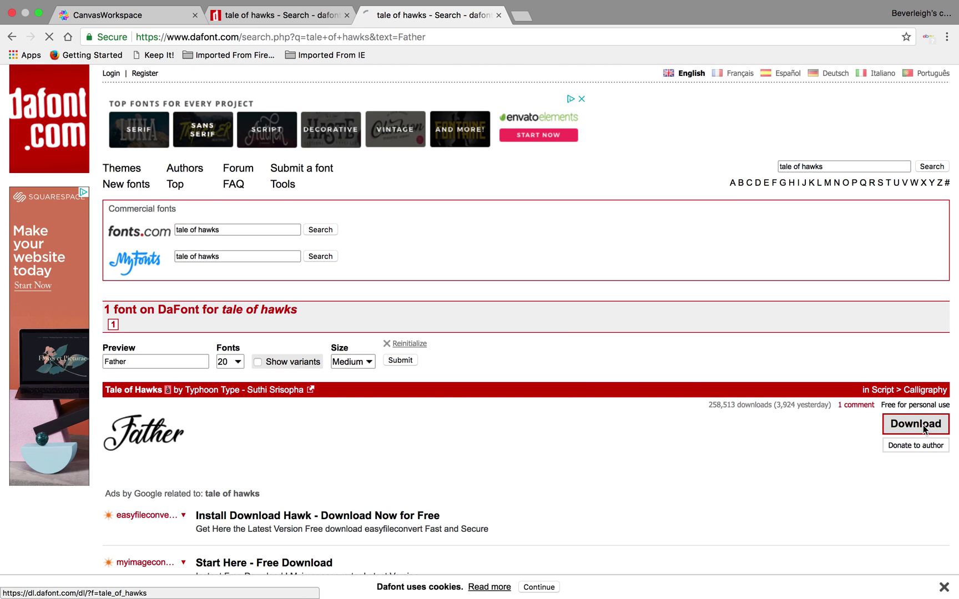
{"action": "key", "text": "cmd+h"}
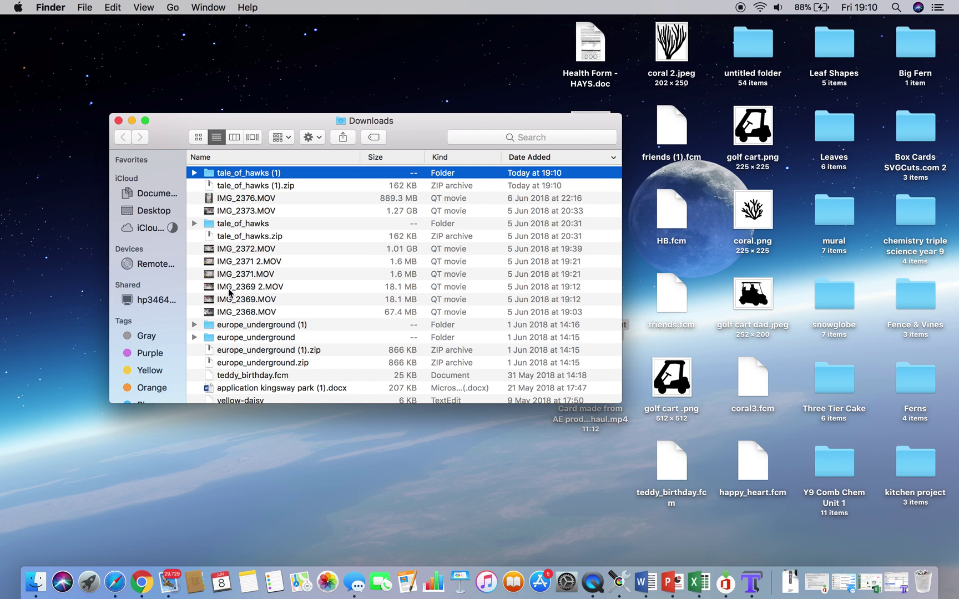
{"action": "double_click", "coordinate": [273, 174]}
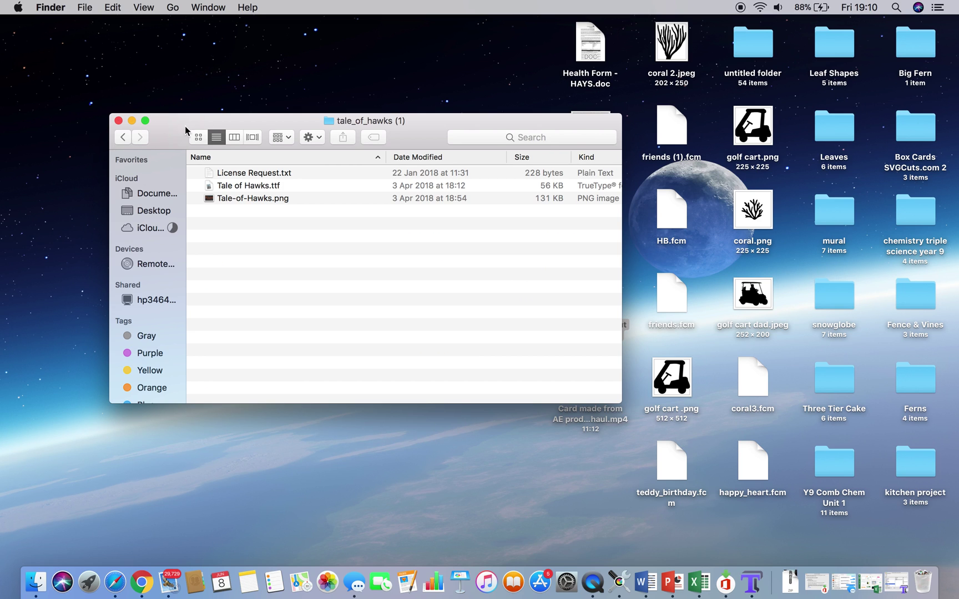
{"action": "left_click_drag", "start_coordinate": [622, 238], "coordinate": [659, 237]}
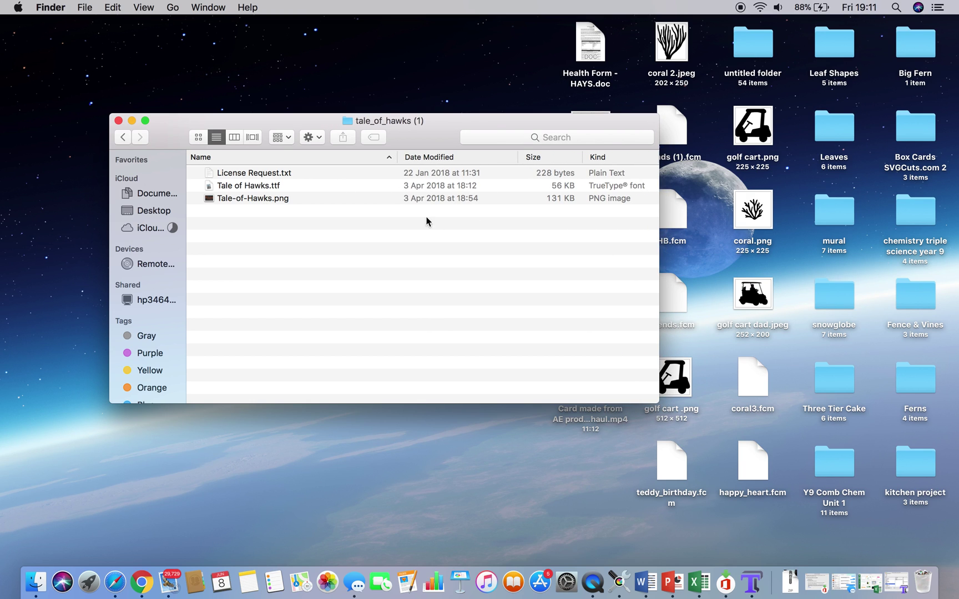
- View the font file Tale of Hawks.ttf in Font Book, and close the font preview and the Finder window
{"action": "double_click", "coordinate": [271, 186]}
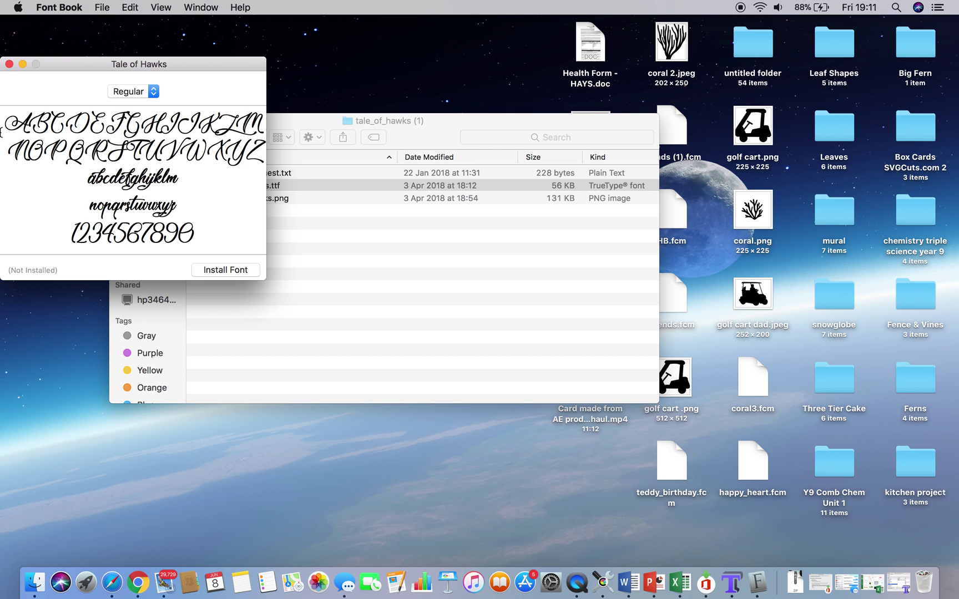
{"action": "left_click", "coordinate": [9, 64]}
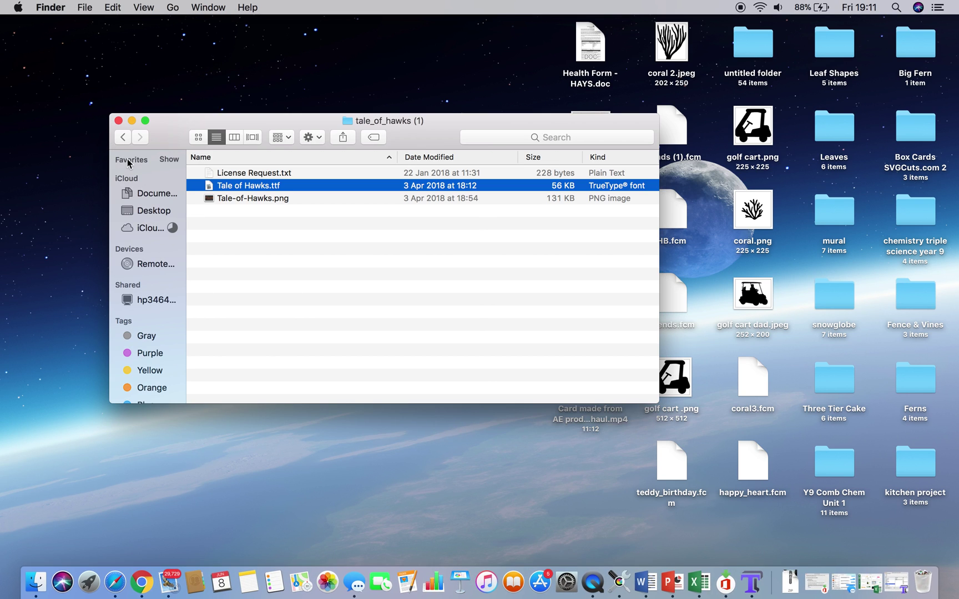
{"action": "left_click", "coordinate": [119, 121]}
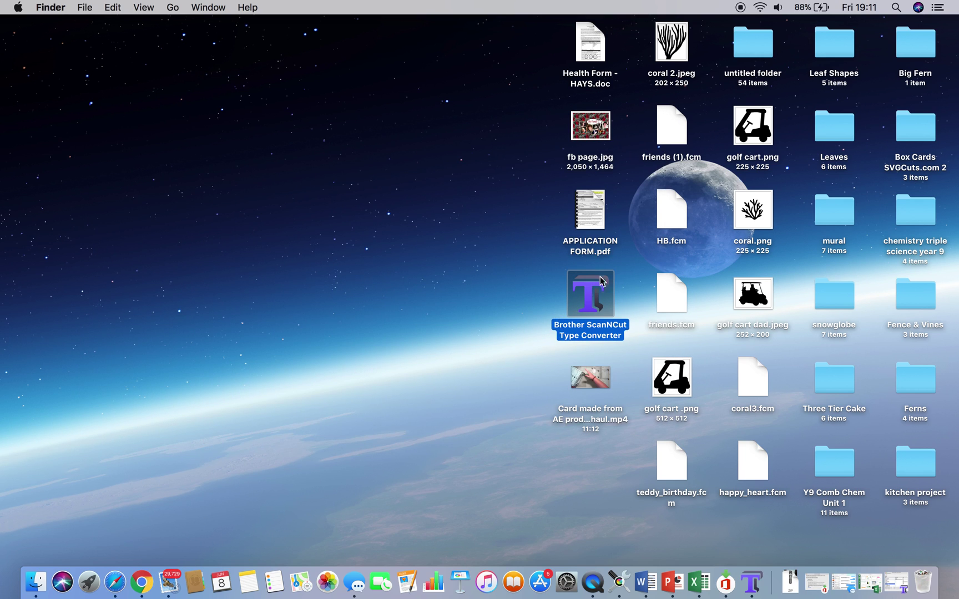
{"action": "left_click", "coordinate": [484, 349]}
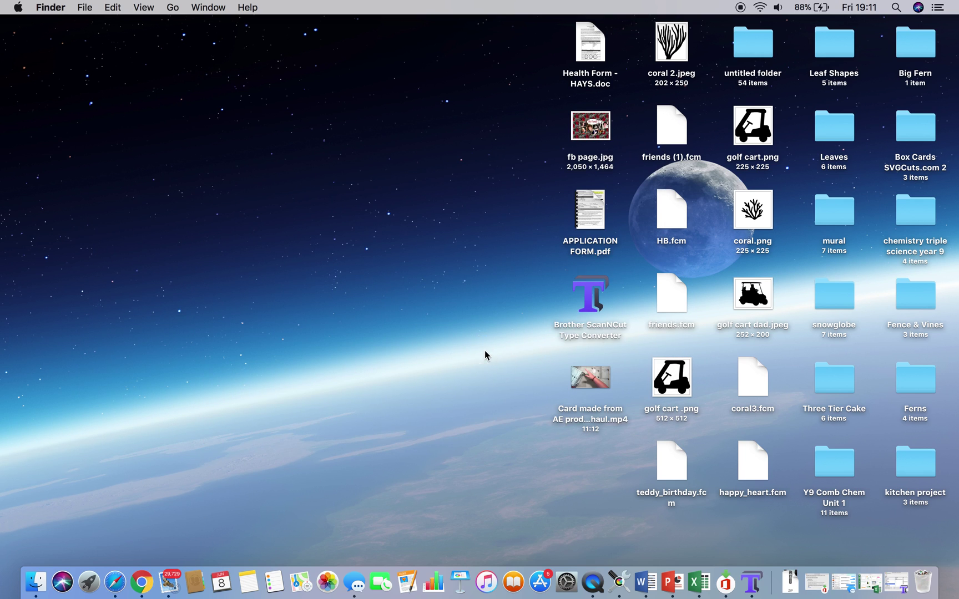
- Open Brother ScanNCut Type Converter, change the text to "Father" in Tale of Hawks and preview its outline
{"action": "double_click", "coordinate": [590, 306]}
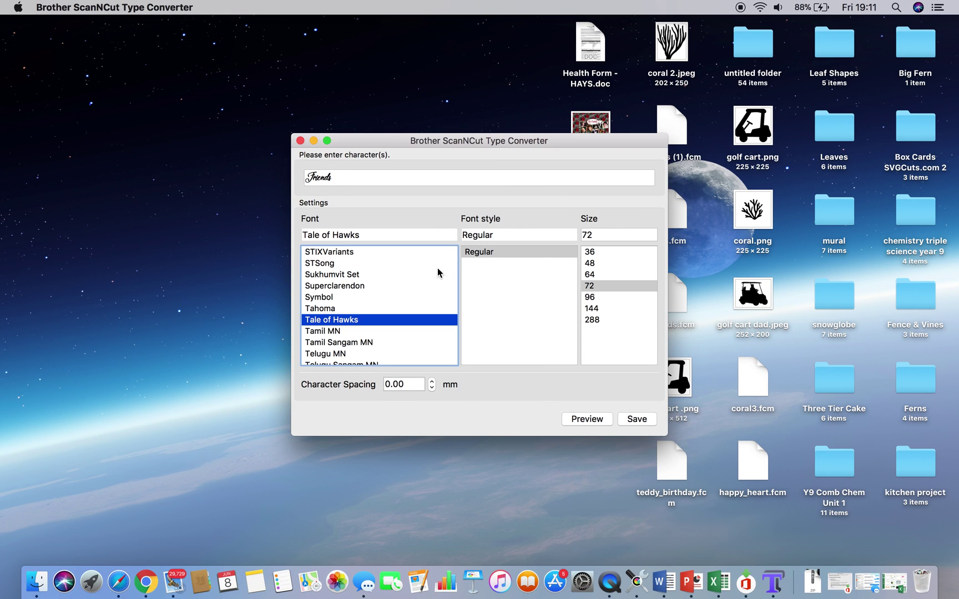
{"action": "left_click", "coordinate": [338, 181]}
{"action": "key", "text": "BackSpace"}
{"action": "key", "text": "BackSpace"}
{"action": "key", "text": "BackSpace"}
{"action": "key", "text": "BackSpace"}
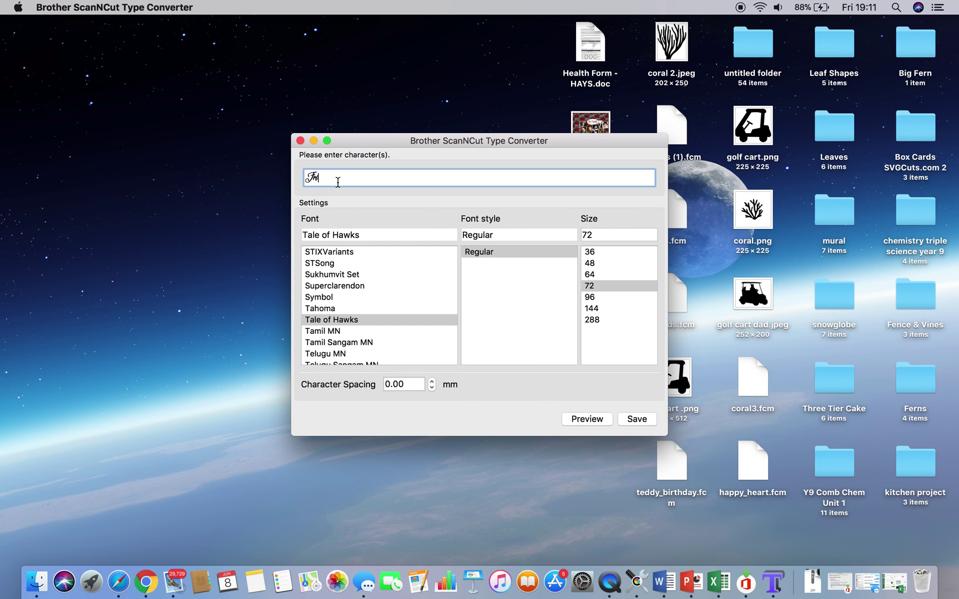
{"action": "type", "text": "ather"}
{"action": "left_click", "coordinate": [587, 420]}
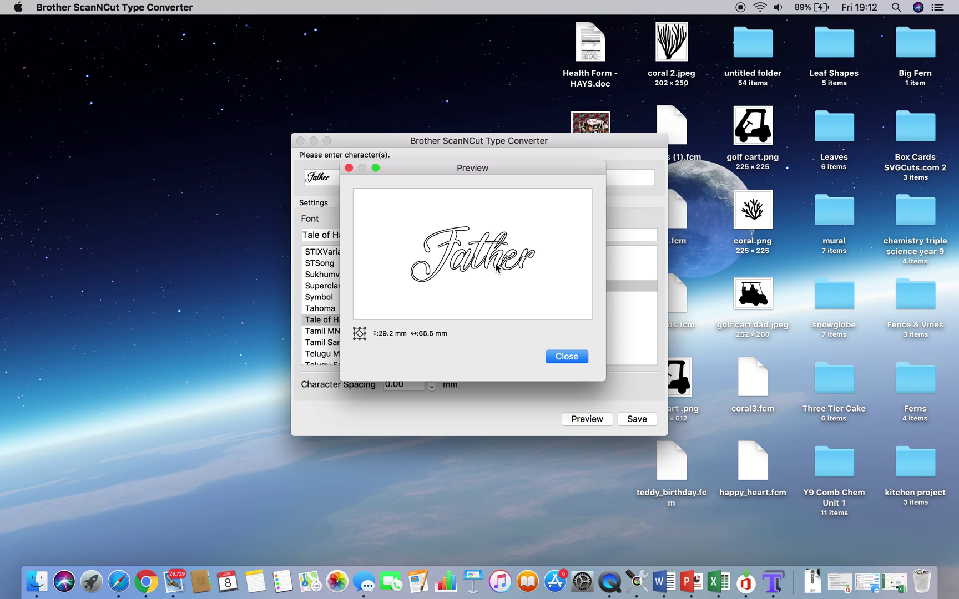
{"action": "left_click", "coordinate": [566, 357]}
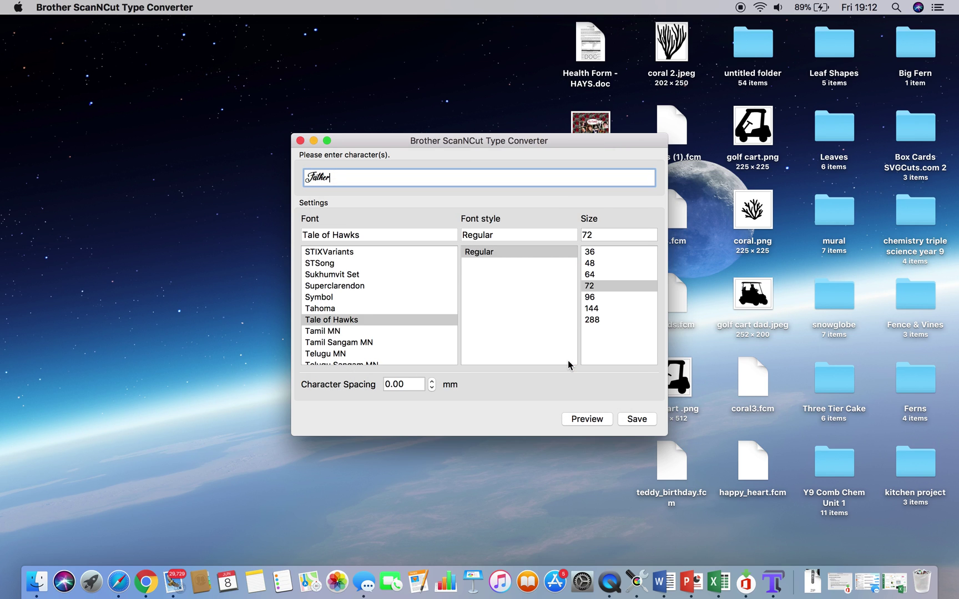
- Save the converted text to the Desktop as "fathers day" and close the type converter
{"action": "left_click", "coordinate": [643, 419]}
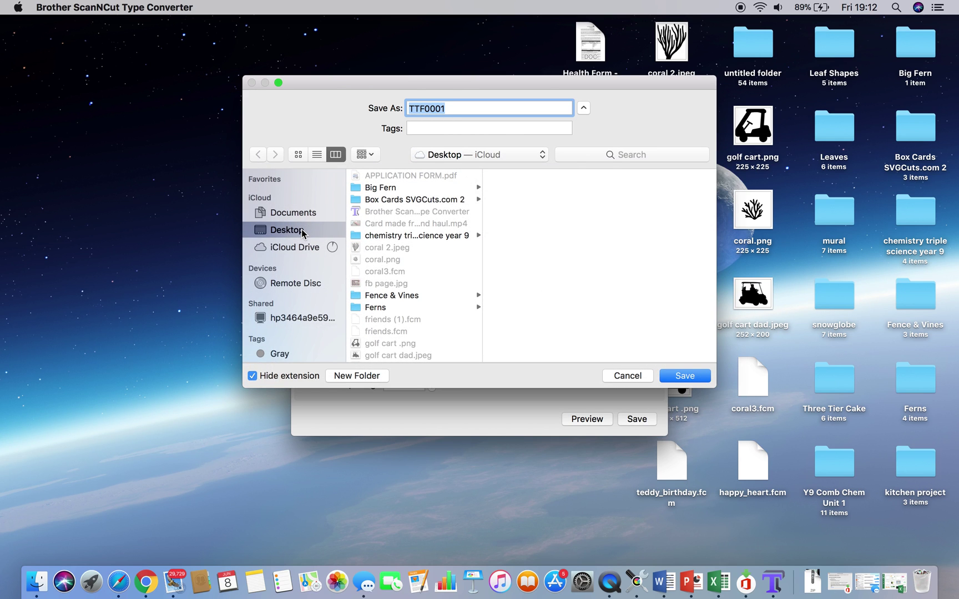
{"action": "left_click", "coordinate": [448, 107]}
{"action": "key", "text": "BackSpace"}
{"action": "key", "text": "BackSpace"}
{"action": "key", "text": "BackSpace"}
{"action": "key", "text": "BackSpace"}
{"action": "key", "text": "BackSpace"}
{"action": "key", "text": "BackSpace"}
{"action": "key", "text": "BackSpace"}
{"action": "type", "text": "fathers day"}
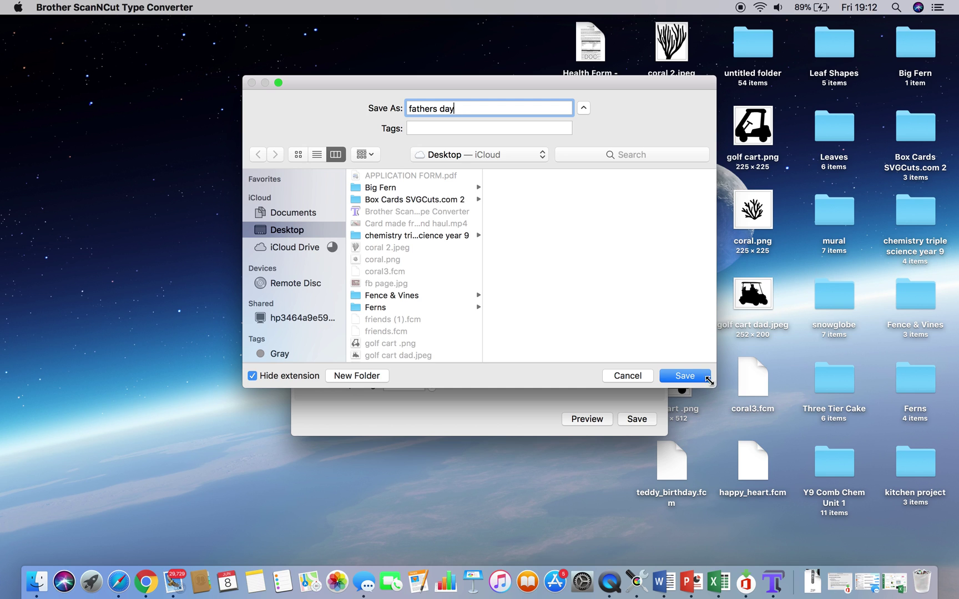
{"action": "left_click", "coordinate": [697, 380]}
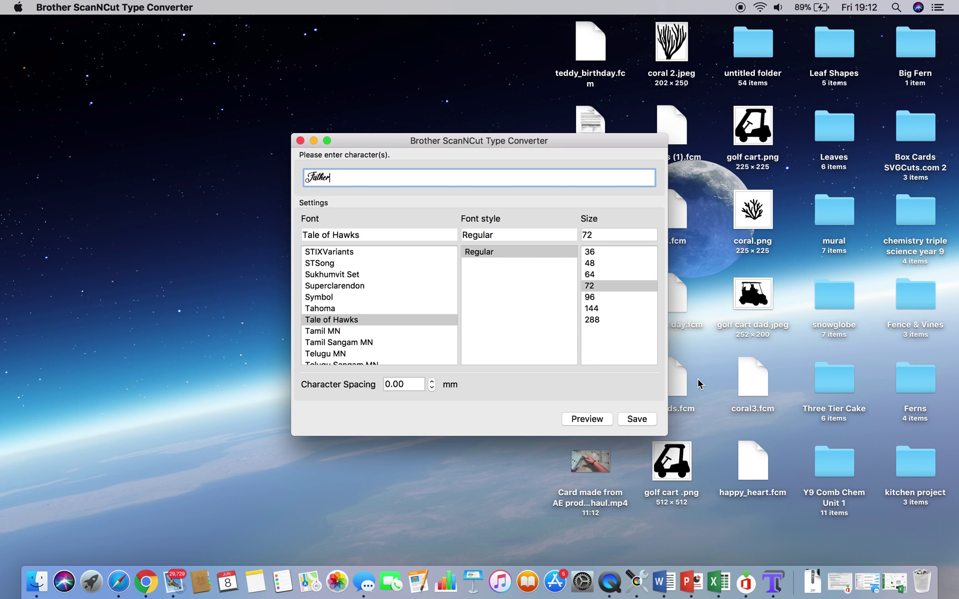
{"action": "left_click", "coordinate": [301, 141]}
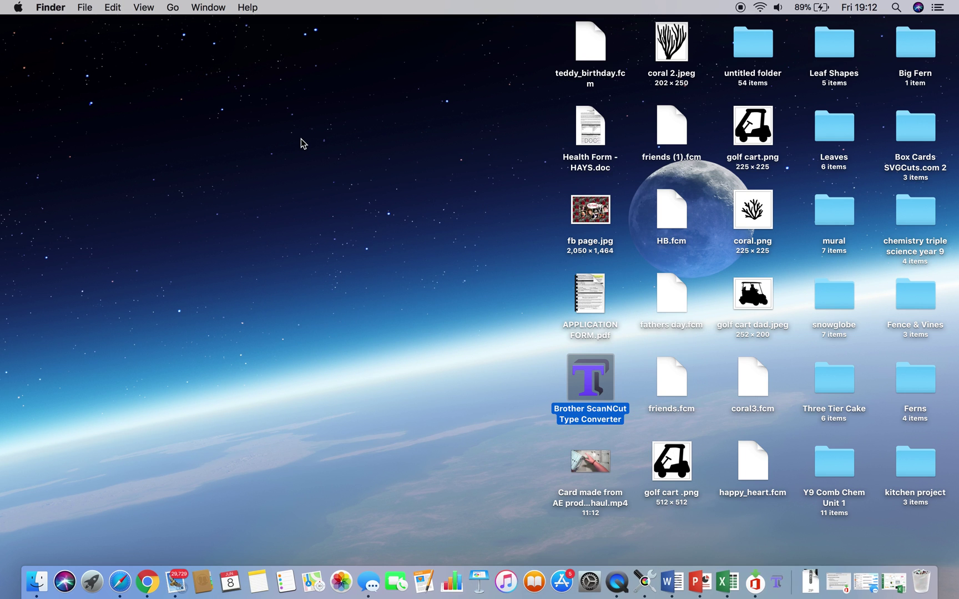
- Switch to CanvasWorkspace in Chrome and set the canvas zoom to 50%
{"action": "left_click", "coordinate": [149, 581]}
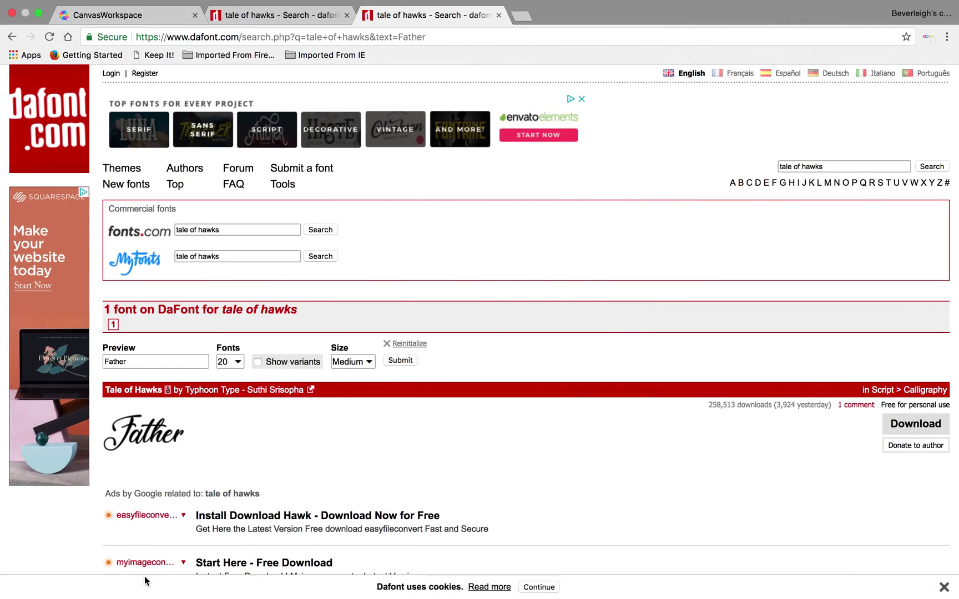
{"action": "left_click", "coordinate": [138, 18]}
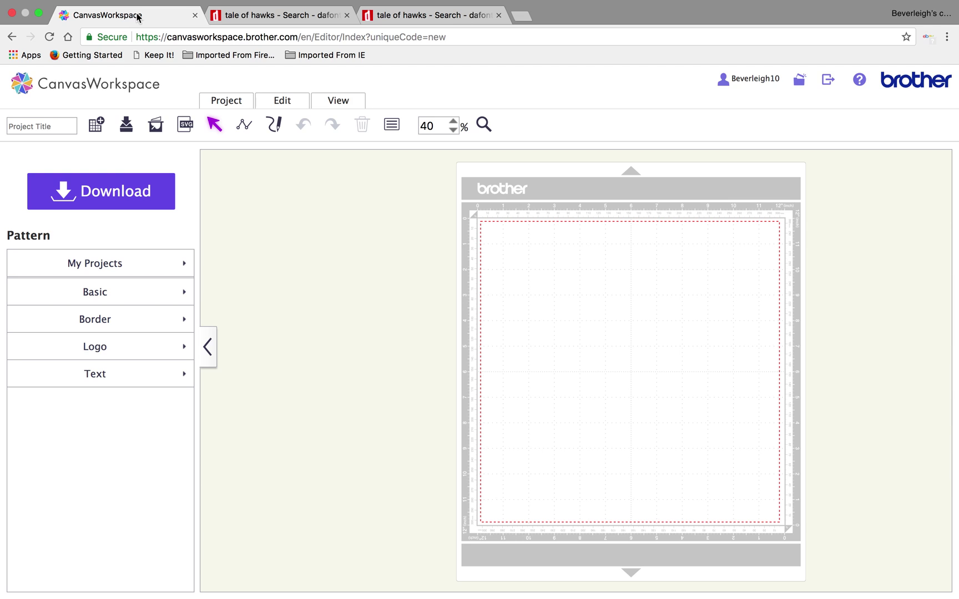
{"action": "left_click", "coordinate": [453, 121]}
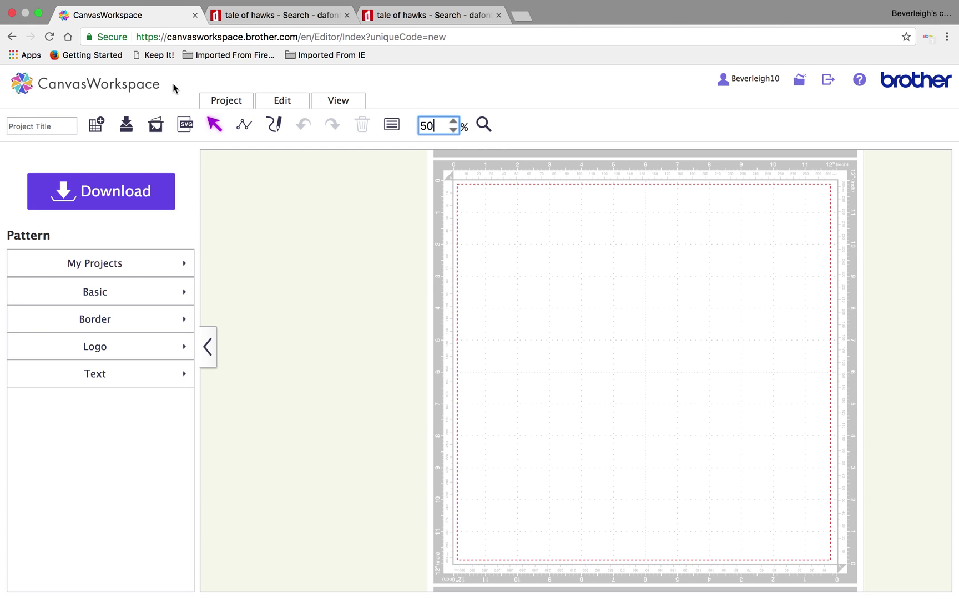
- Import the cutting file fathers day.fcm from the Desktop into the project
{"action": "left_click", "coordinate": [186, 126]}
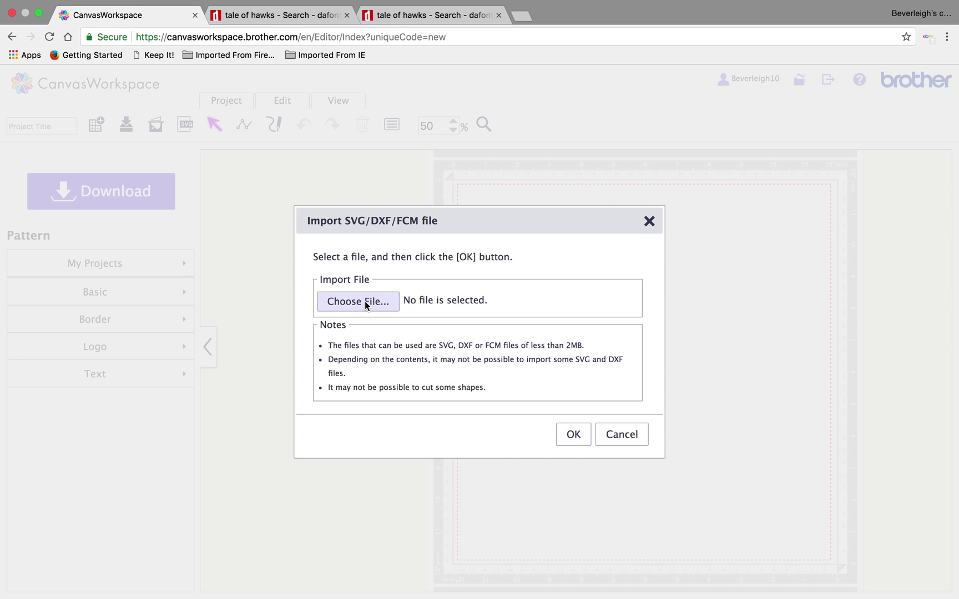
{"action": "left_click", "coordinate": [361, 302]}
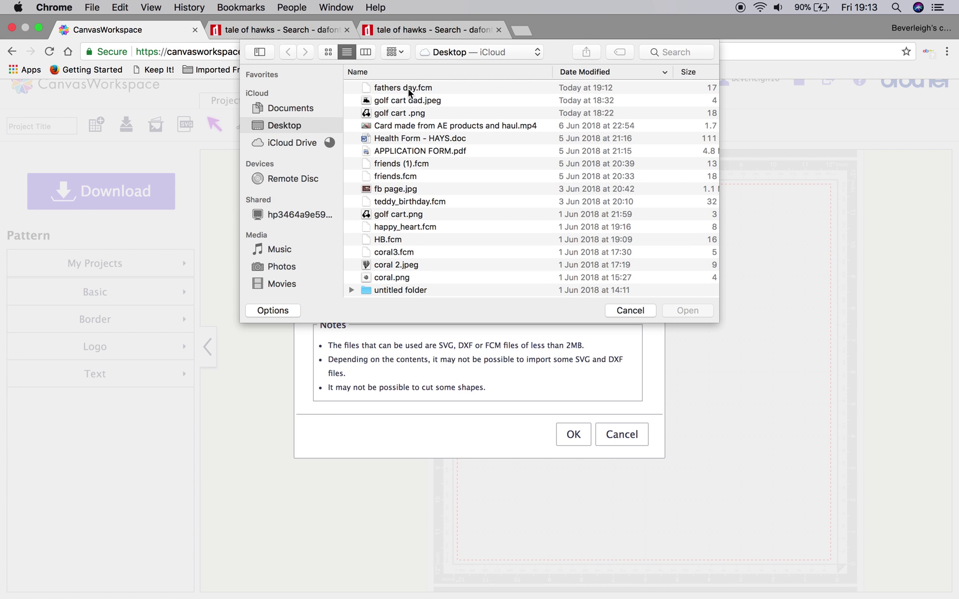
{"action": "left_click", "coordinate": [424, 50]}
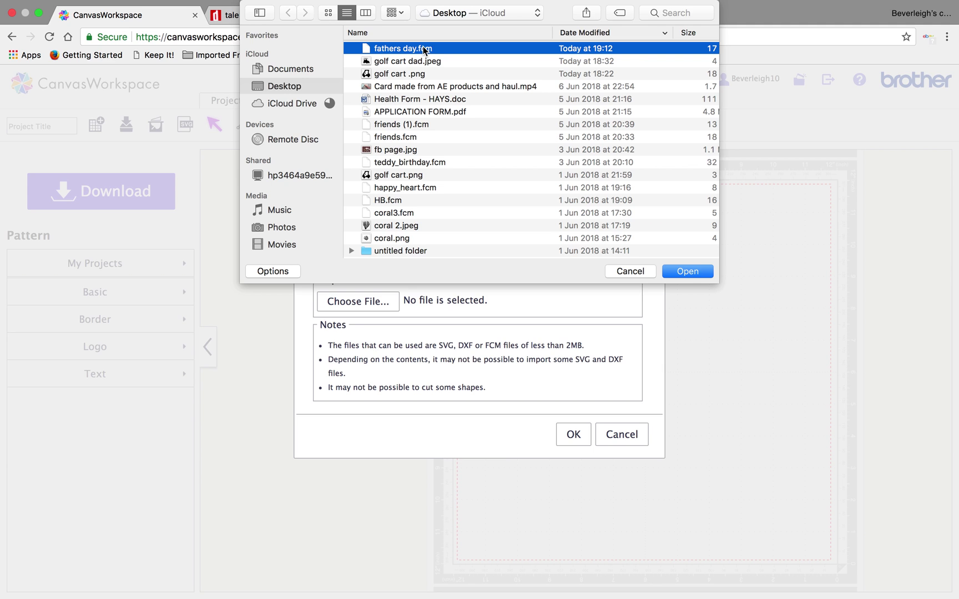
{"action": "left_click", "coordinate": [705, 273]}
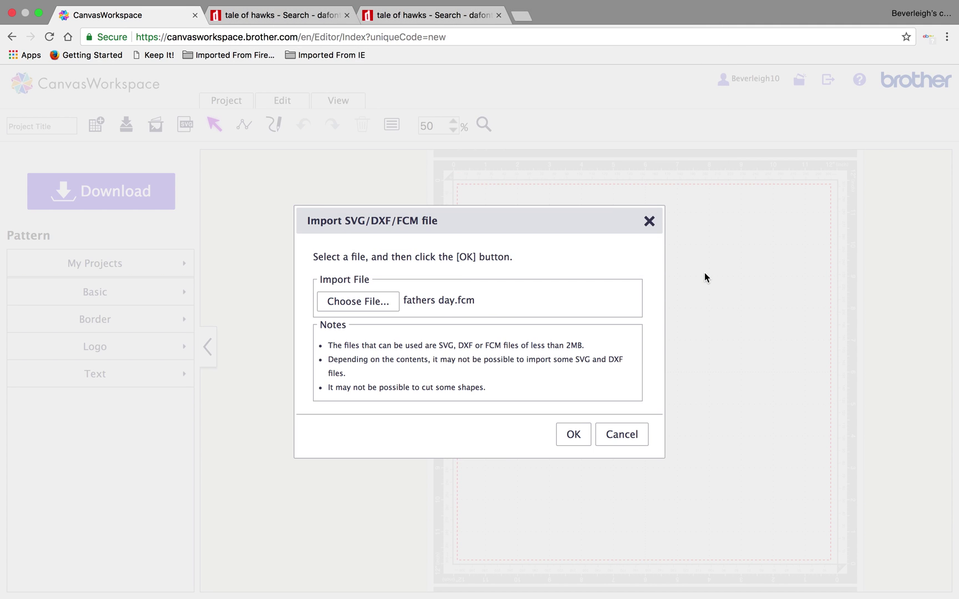
{"action": "left_click", "coordinate": [574, 435]}
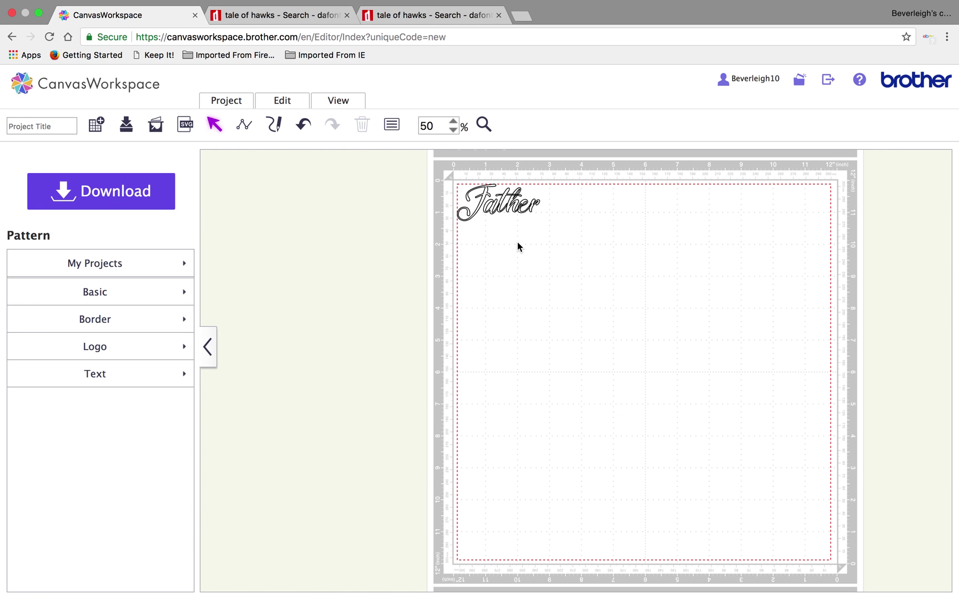
- Move the whole imported word "Father" to about 3 inches across and 3 inches down the mat
{"action": "left_click_drag", "start_coordinate": [437, 175], "coordinate": [566, 259]}
{"action": "left_click_drag", "start_coordinate": [523, 205], "coordinate": [617, 286]}
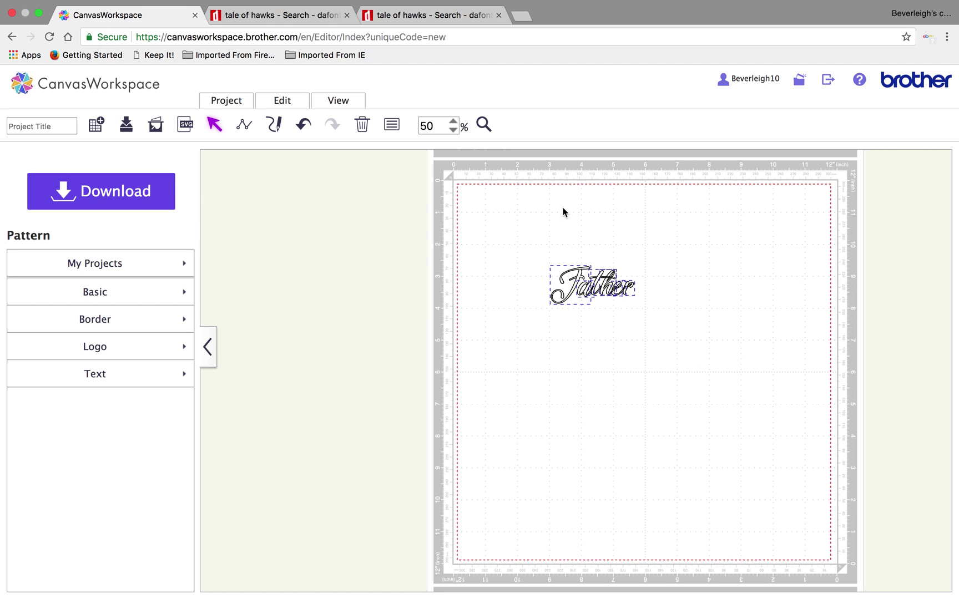
{"action": "left_click", "coordinate": [715, 430]}
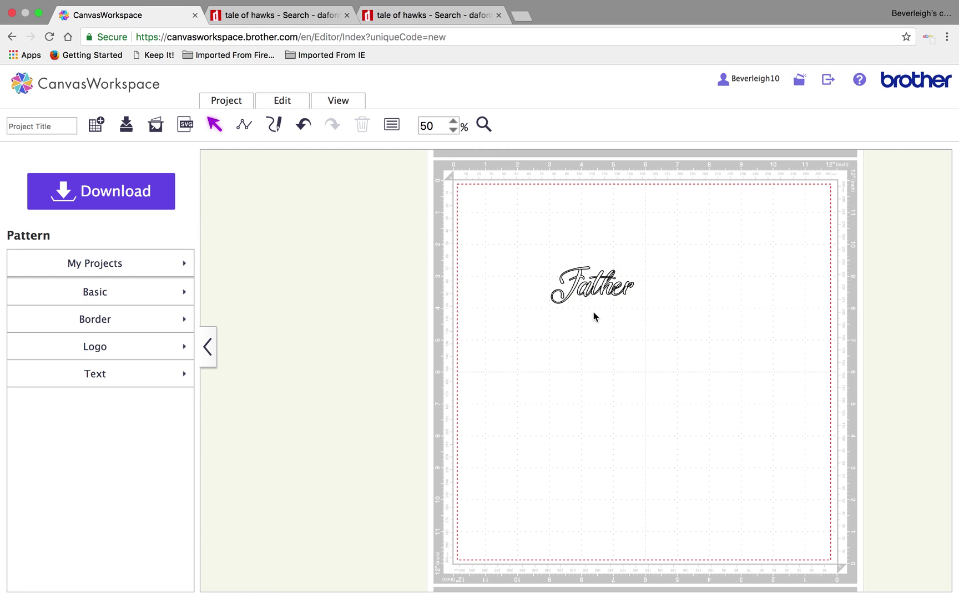
- Show the object properties and fill all letters of "Father" with teal blue
{"action": "left_click", "coordinate": [452, 121]}
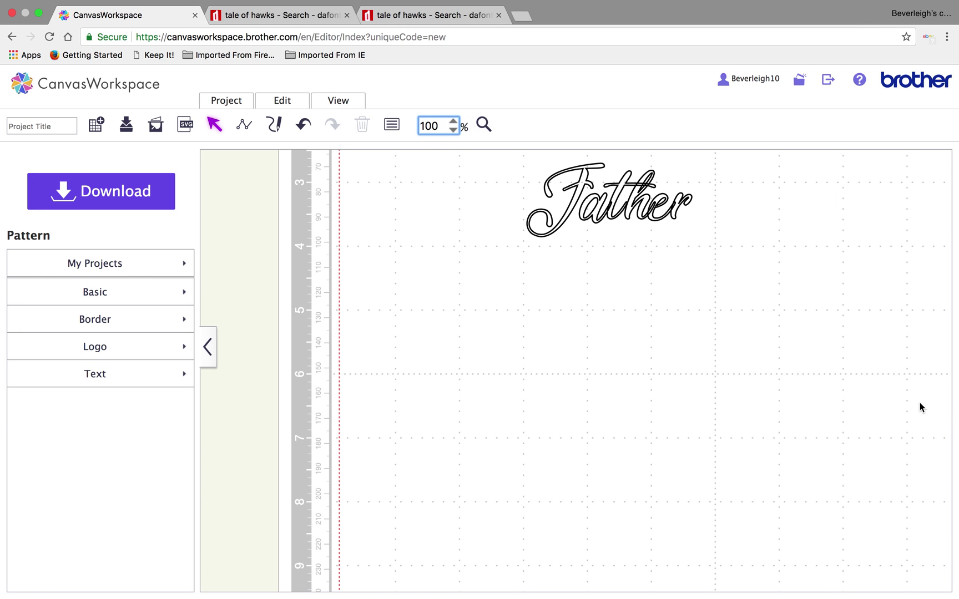
{"action": "scroll", "coordinate": [837, 411], "scroll_direction": "up", "scroll_amount": 3}
{"action": "scroll", "coordinate": [837, 410], "scroll_direction": "right", "scroll_amount": 3}
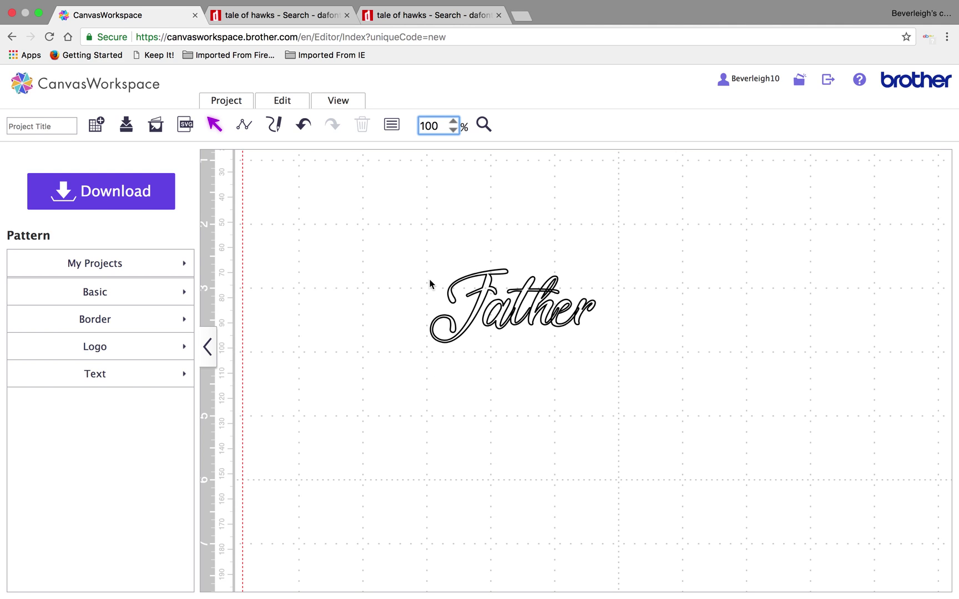
{"action": "left_click_drag", "start_coordinate": [382, 261], "coordinate": [616, 362]}
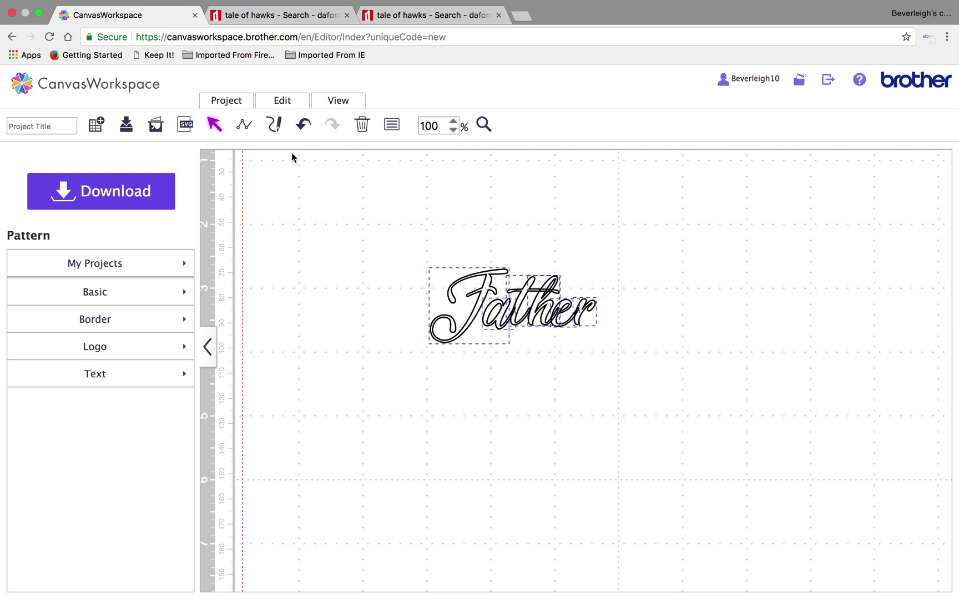
{"action": "left_click", "coordinate": [347, 105]}
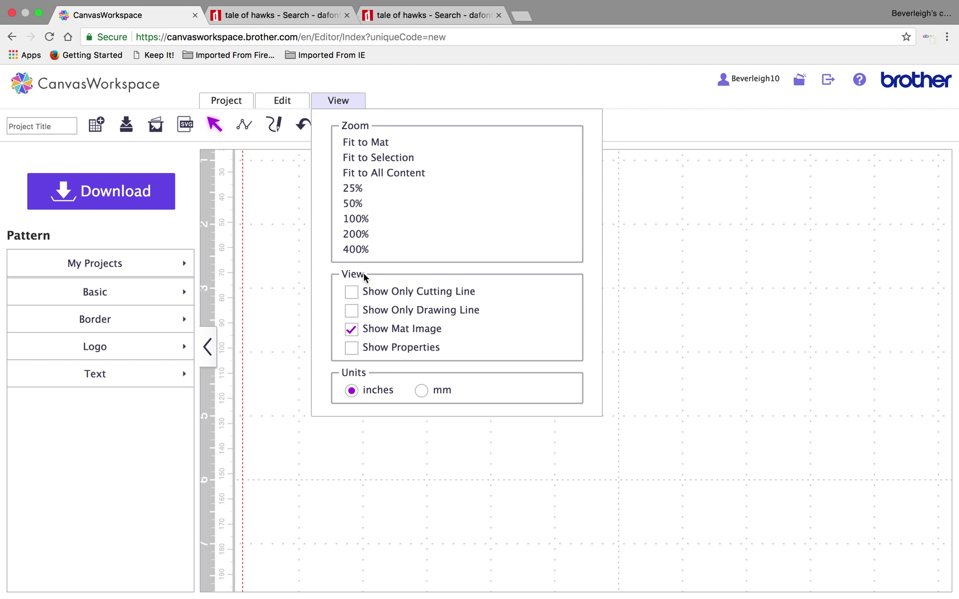
{"action": "left_click", "coordinate": [374, 345]}
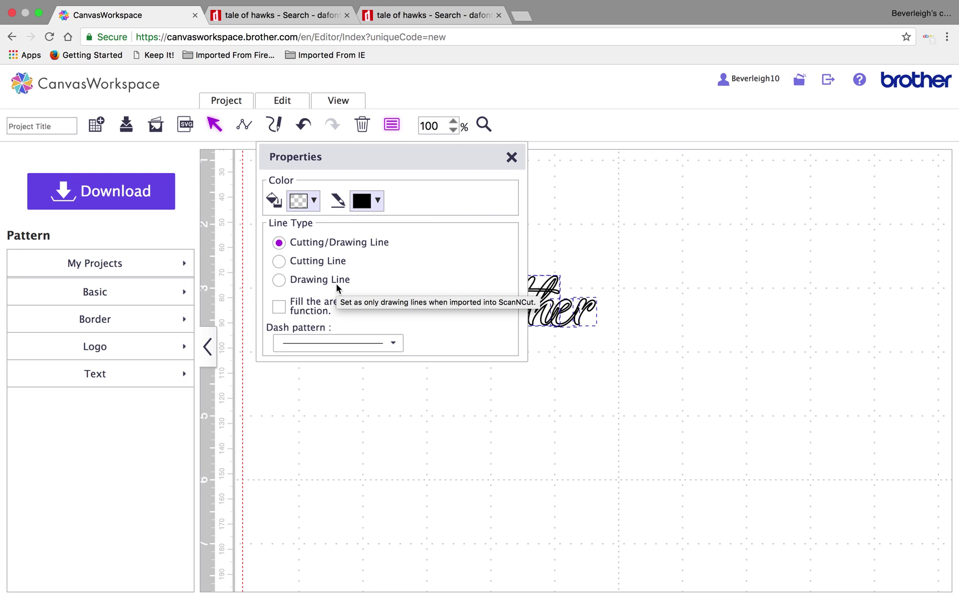
{"action": "left_click_drag", "start_coordinate": [420, 156], "coordinate": [784, 170]}
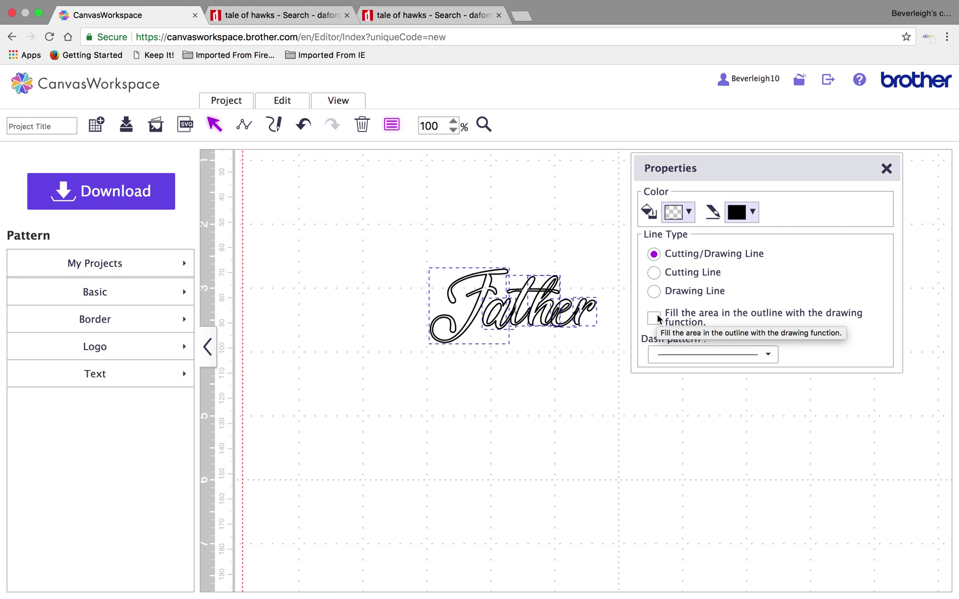
{"action": "left_click", "coordinate": [679, 211]}
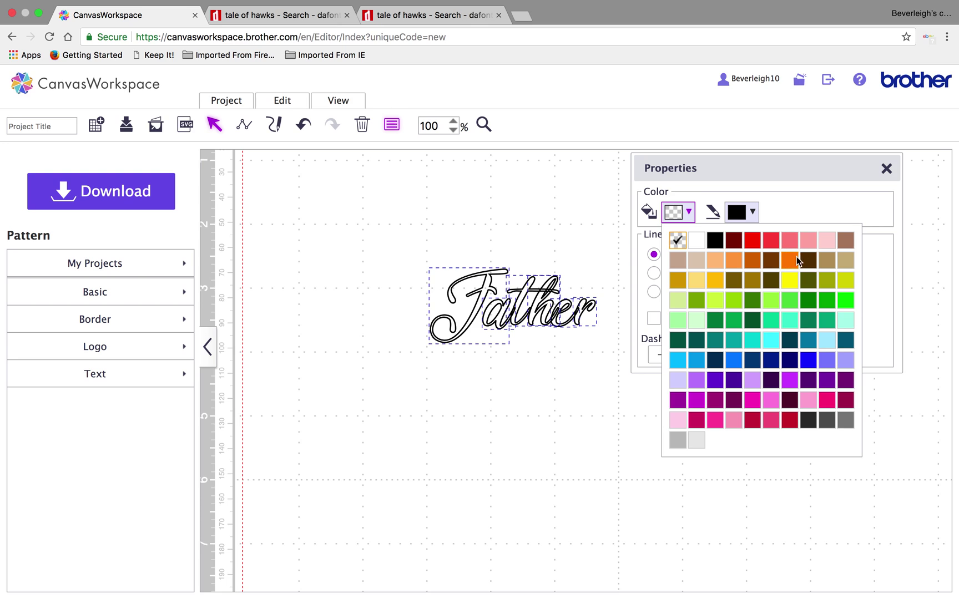
{"action": "left_click", "coordinate": [804, 340]}
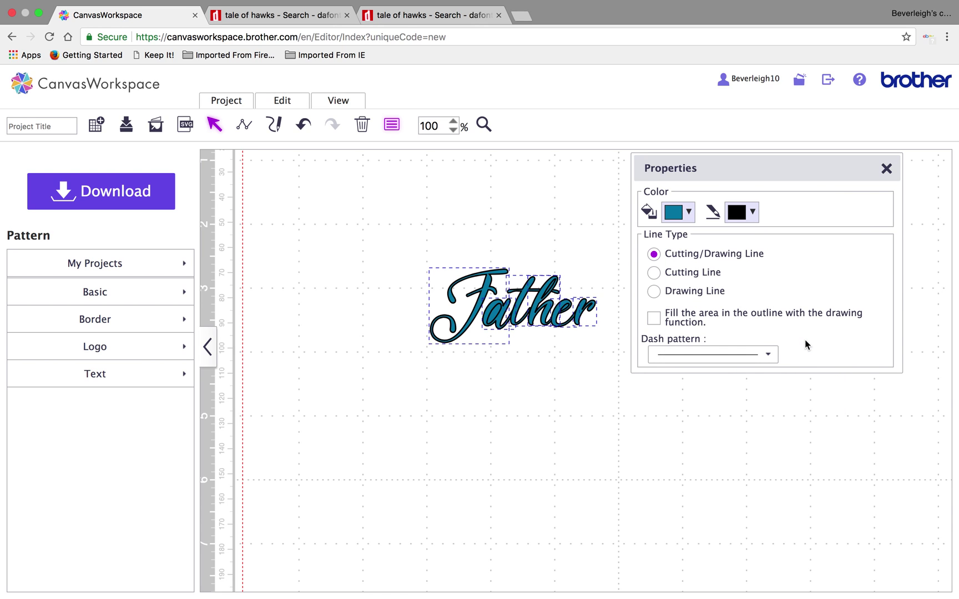
{"action": "left_click", "coordinate": [460, 461]}
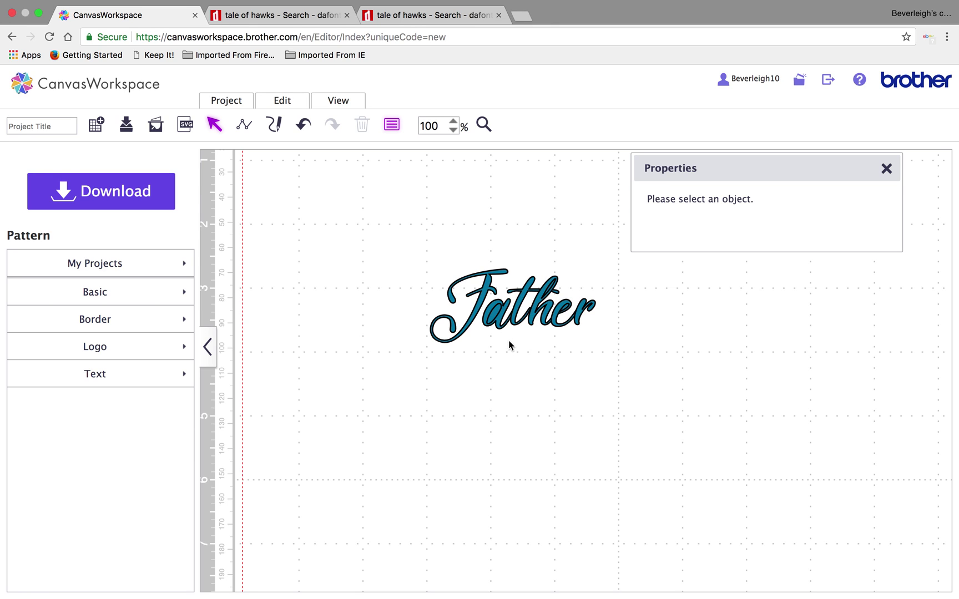
- Divide the overlapping outlines of the letter "a" and remove the filled piece inside its bowl
{"action": "left_click", "coordinate": [501, 317]}
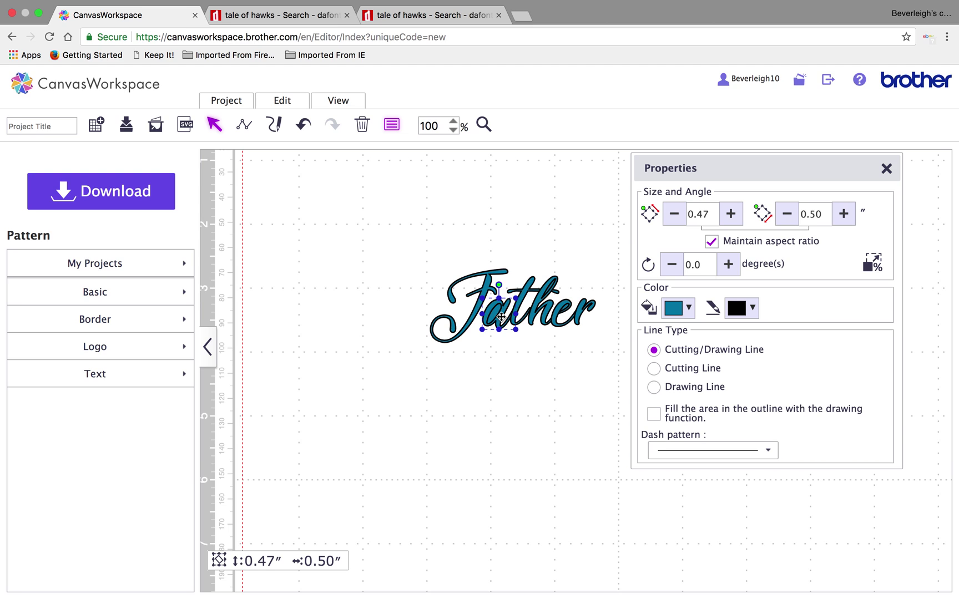
{"action": "left_click", "coordinate": [284, 101]}
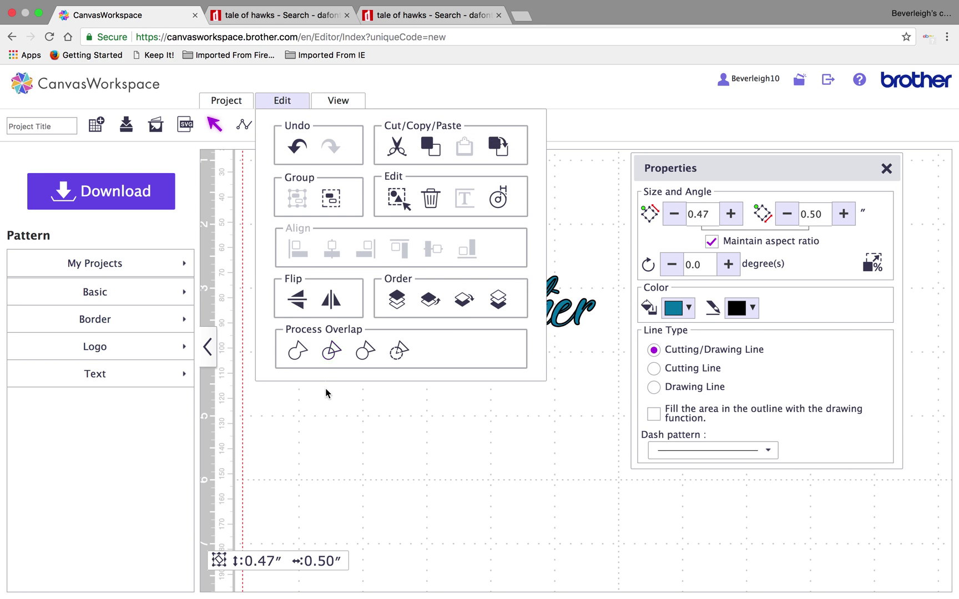
{"action": "left_click", "coordinate": [326, 350]}
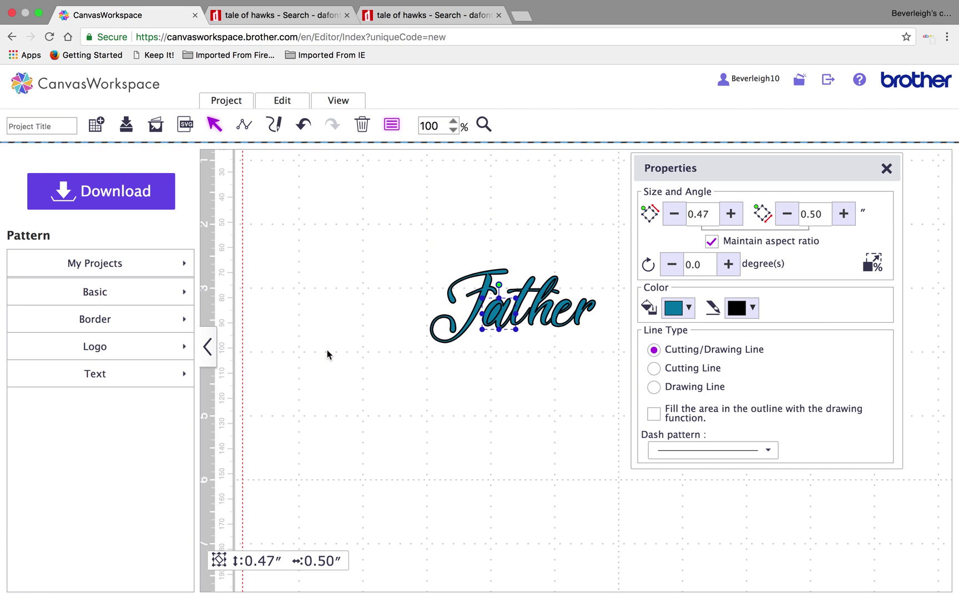
{"action": "left_click", "coordinate": [491, 314]}
{"action": "left_click_drag", "start_coordinate": [492, 314], "coordinate": [477, 399]}
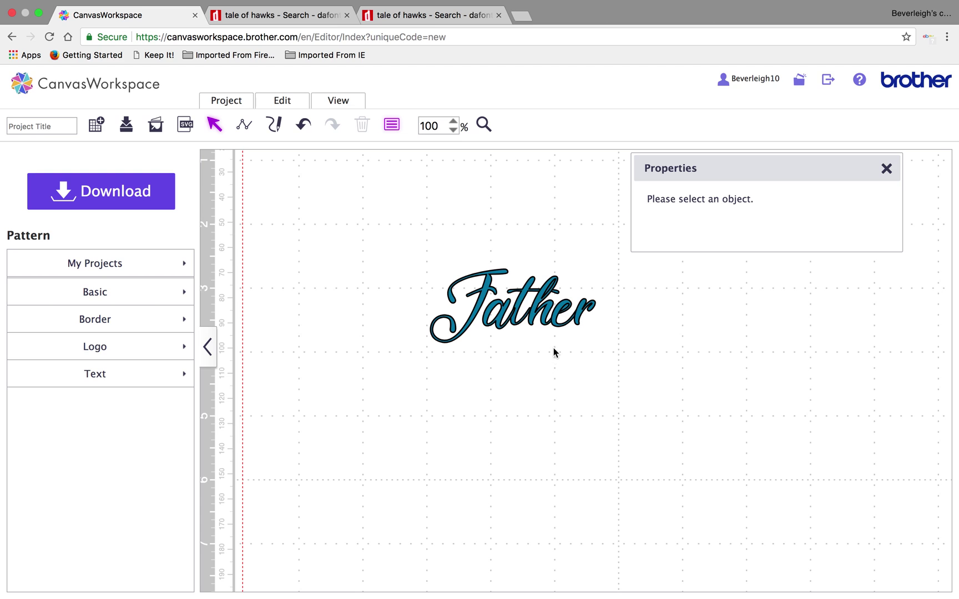
- Divide the overlapping outlines of the letter "e" and delete the small filled piece inside its loop
{"action": "left_click", "coordinate": [564, 319]}
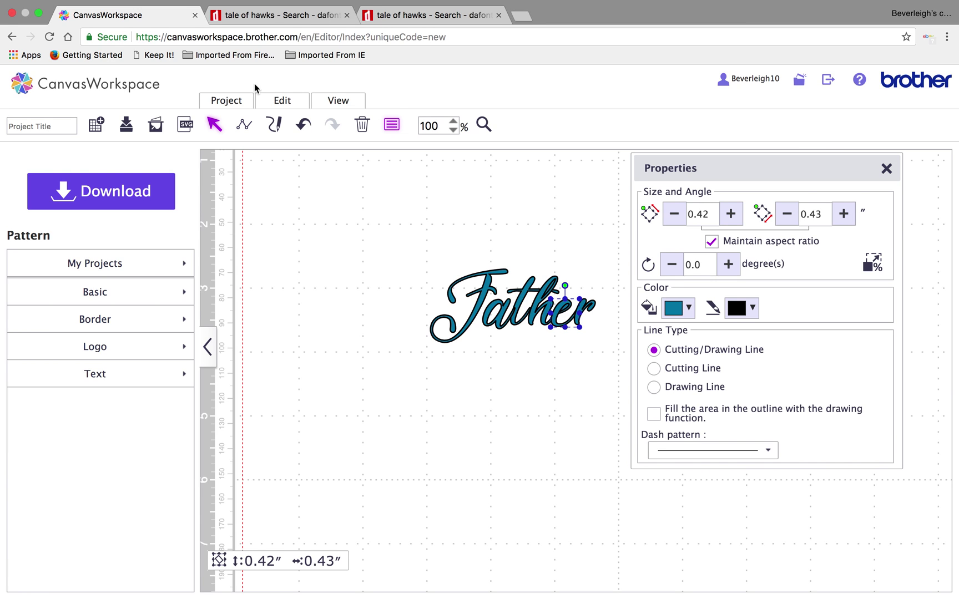
{"action": "left_click", "coordinate": [287, 104]}
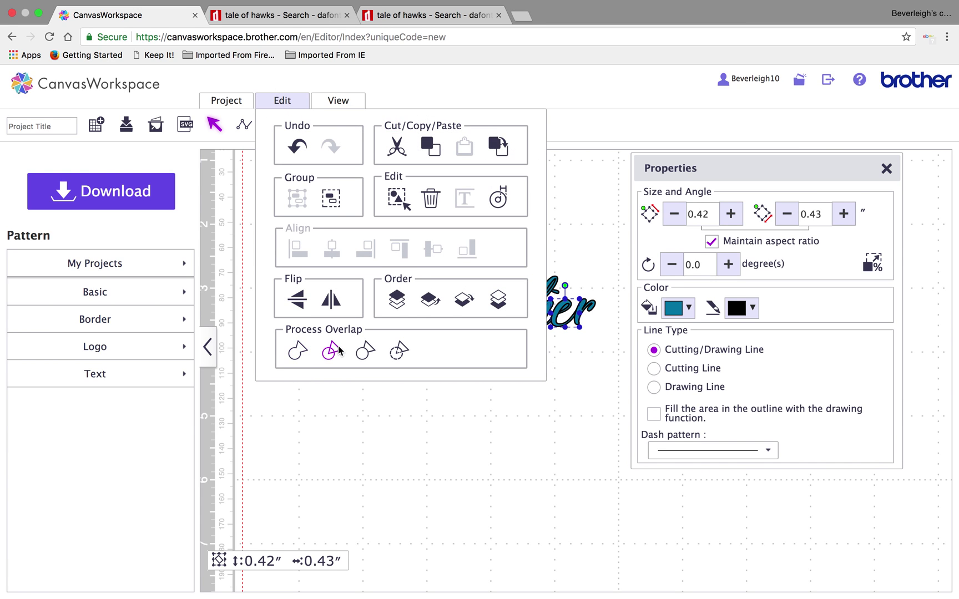
{"action": "left_click", "coordinate": [327, 356]}
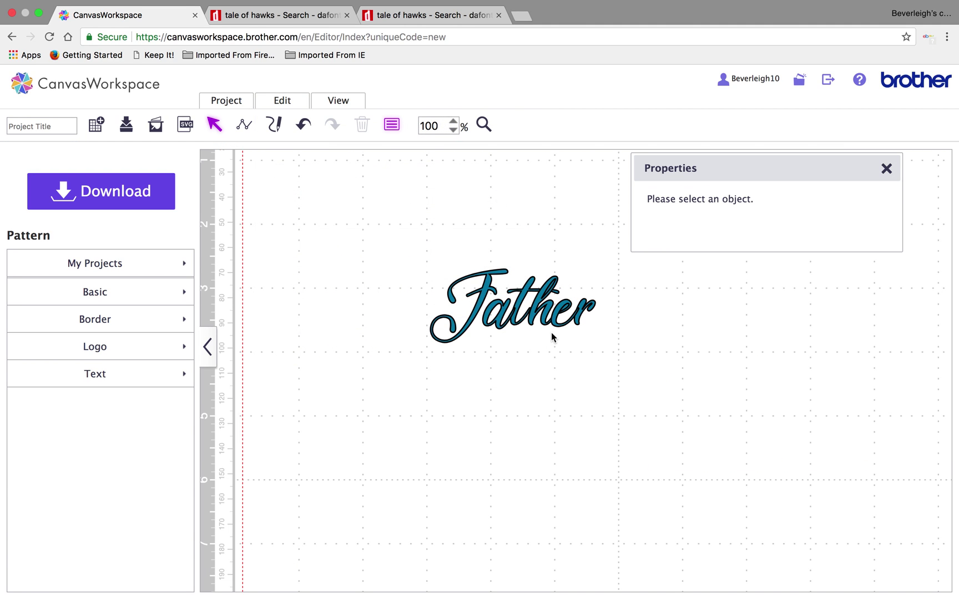
{"action": "left_click_drag", "start_coordinate": [565, 306], "coordinate": [544, 375]}
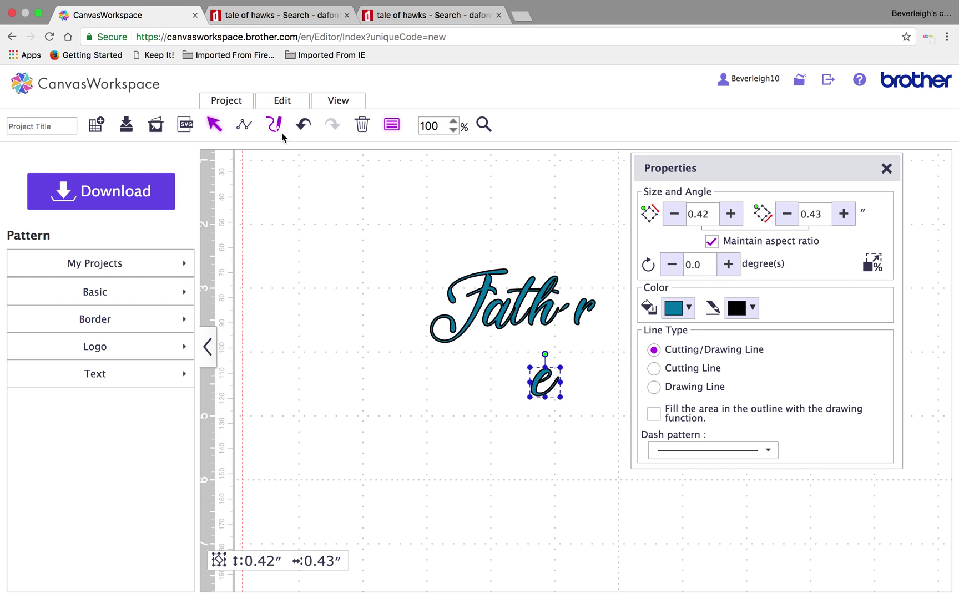
{"action": "left_click", "coordinate": [303, 124]}
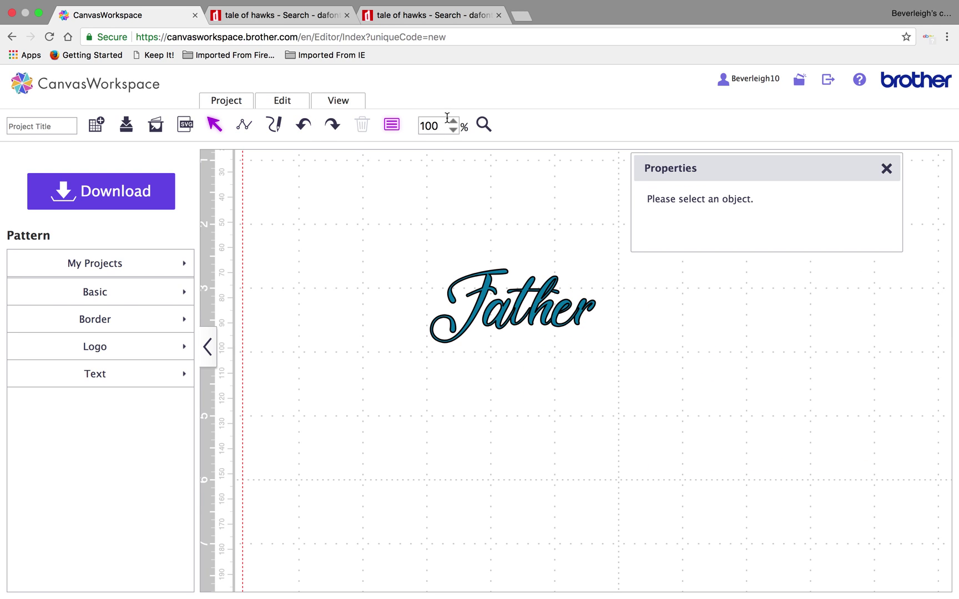
{"action": "left_click", "coordinate": [483, 125]}
{"action": "left_click", "coordinate": [569, 314]}
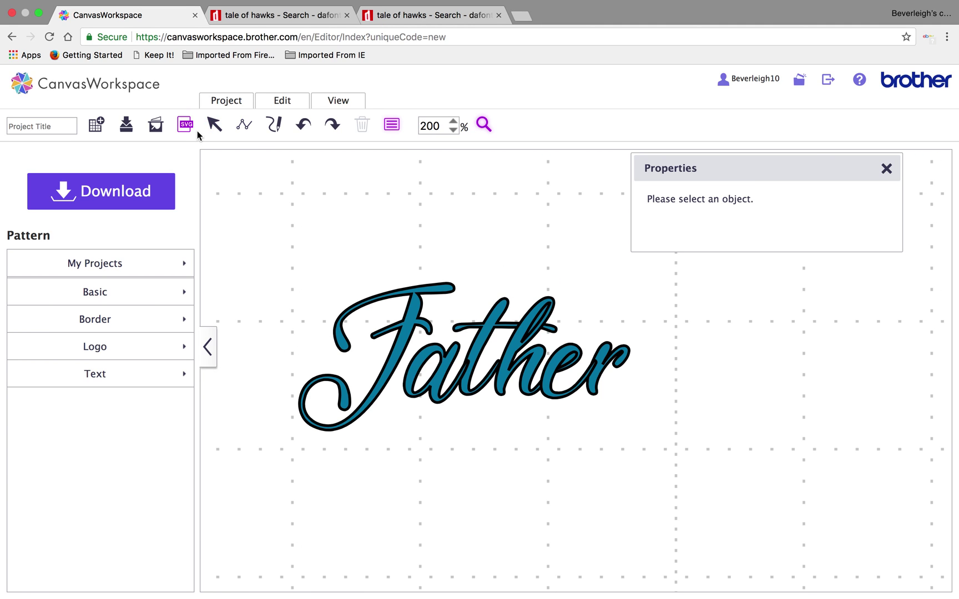
{"action": "left_click", "coordinate": [215, 124]}
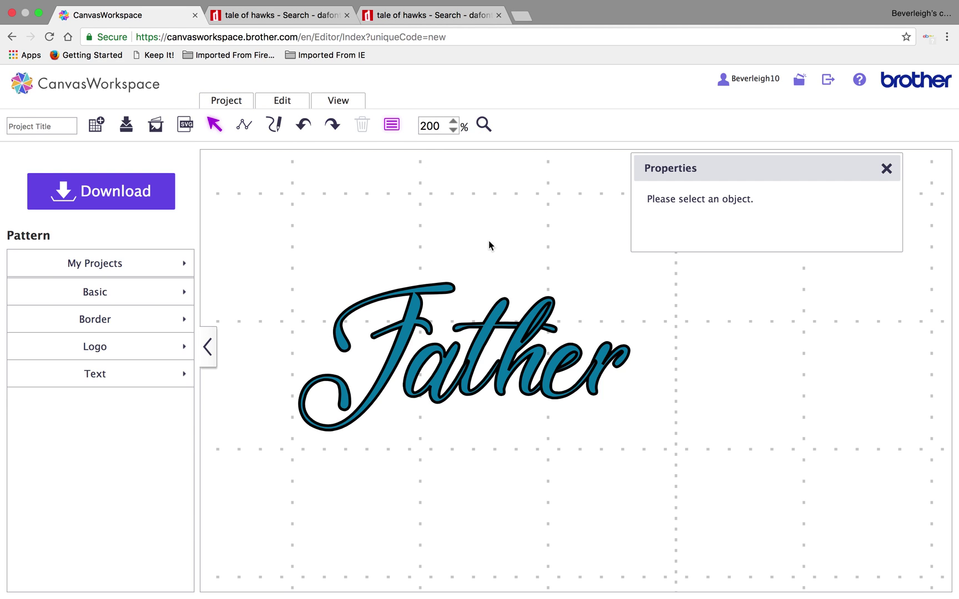
{"action": "left_click", "coordinate": [567, 358]}
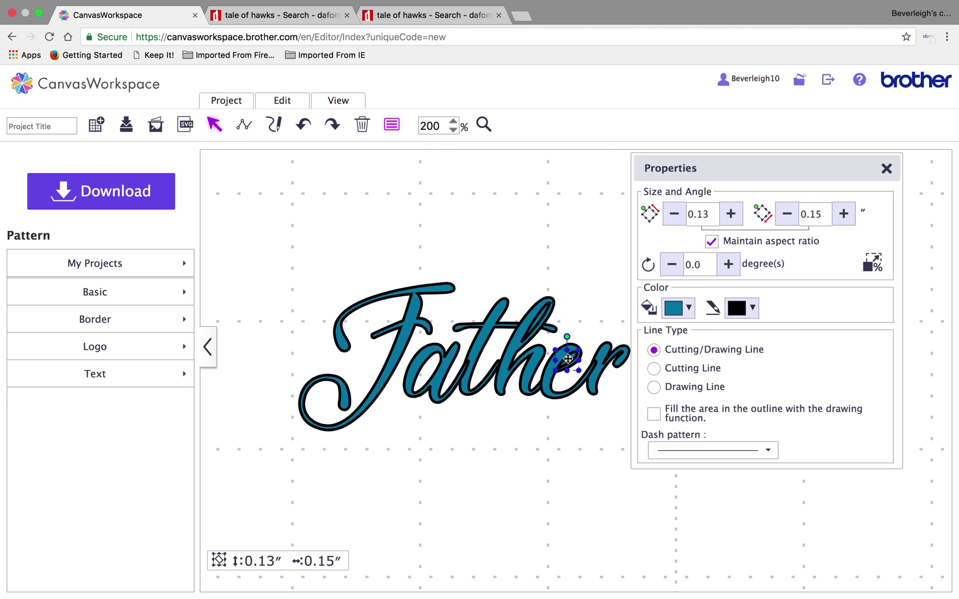
{"action": "left_click_drag", "start_coordinate": [567, 359], "coordinate": [559, 513]}
{"action": "key", "text": "Delete"}
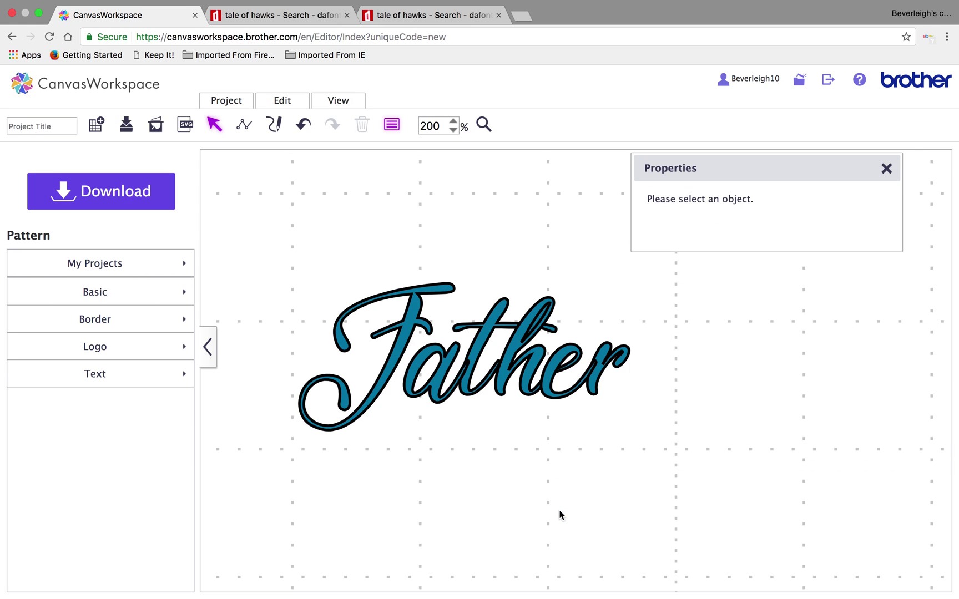
- Divide the overlapping outlines of the letter "h" and delete the narrow filled piece inside its upper loop
{"action": "left_click", "coordinate": [534, 324]}
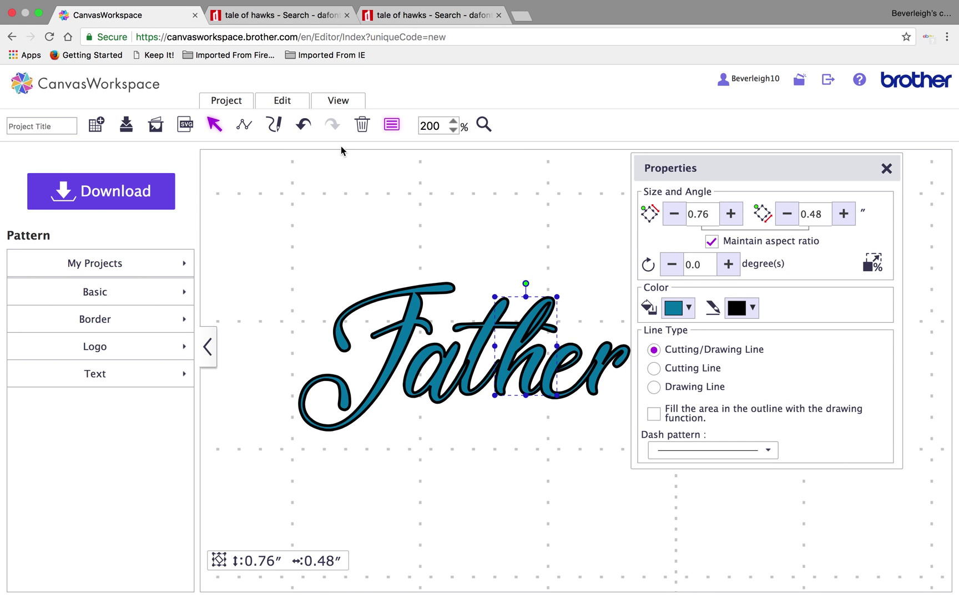
{"action": "left_click", "coordinate": [292, 102]}
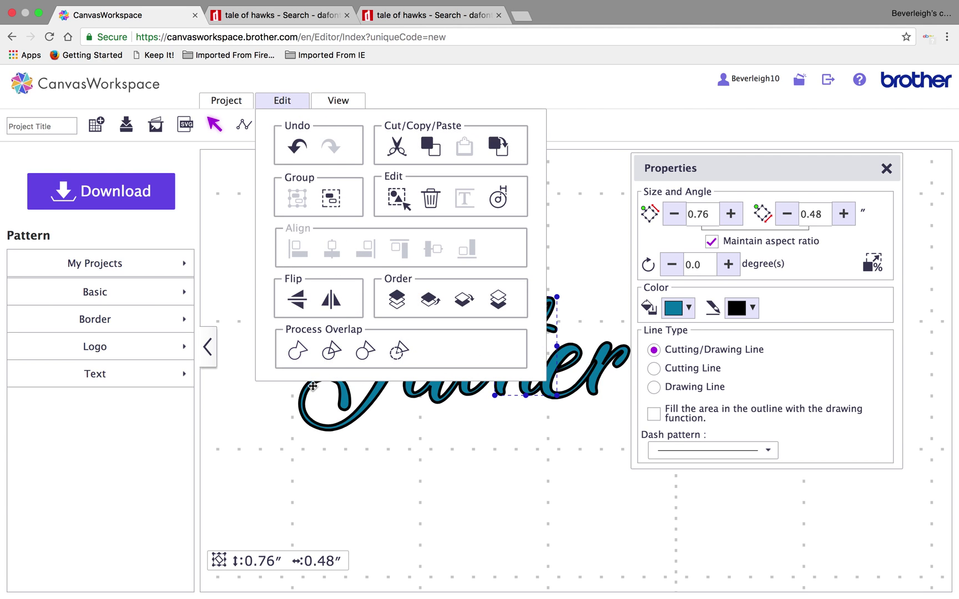
{"action": "left_click", "coordinate": [332, 353]}
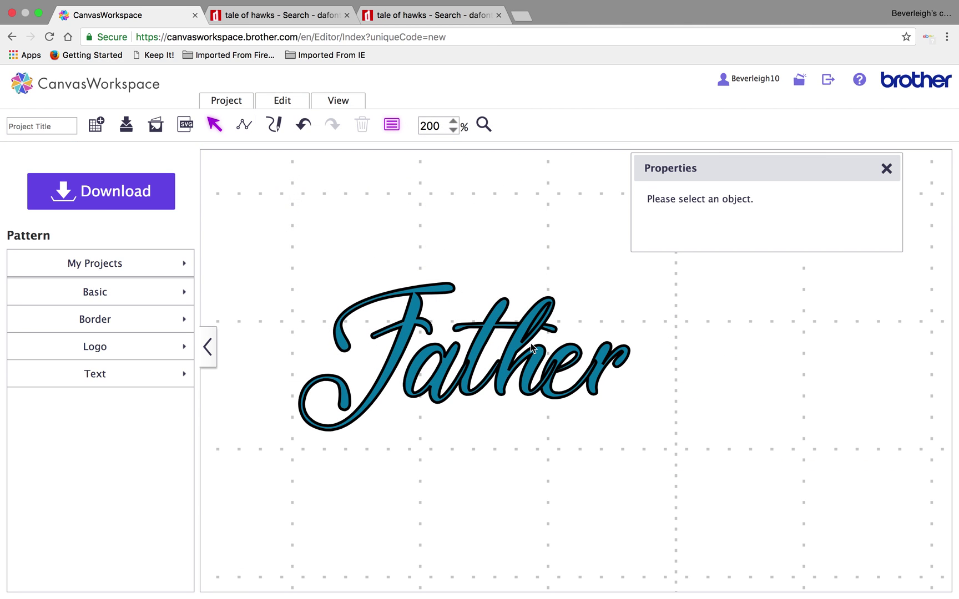
{"action": "left_click_drag", "start_coordinate": [540, 314], "coordinate": [483, 517]}
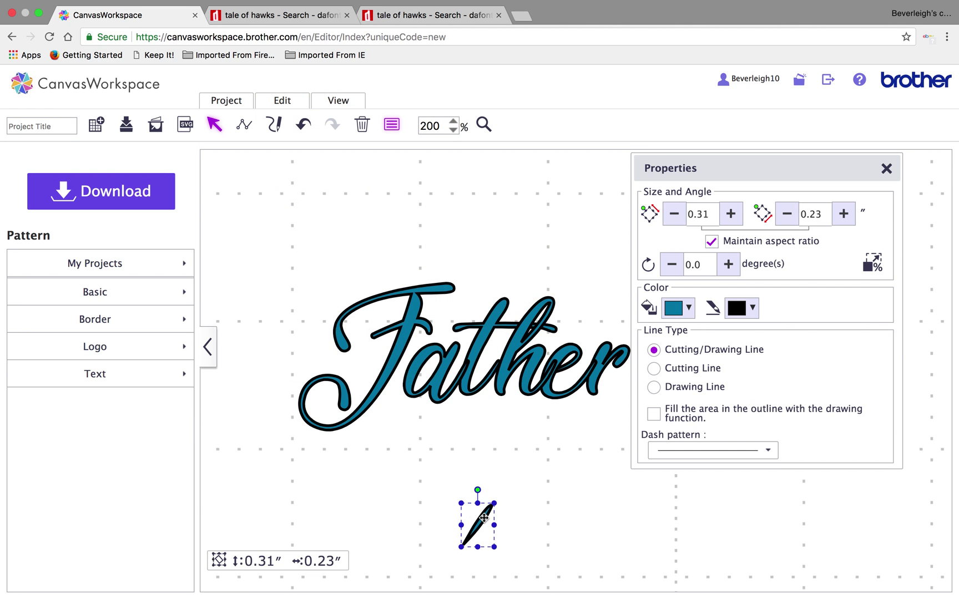
{"action": "key", "text": "Delete"}
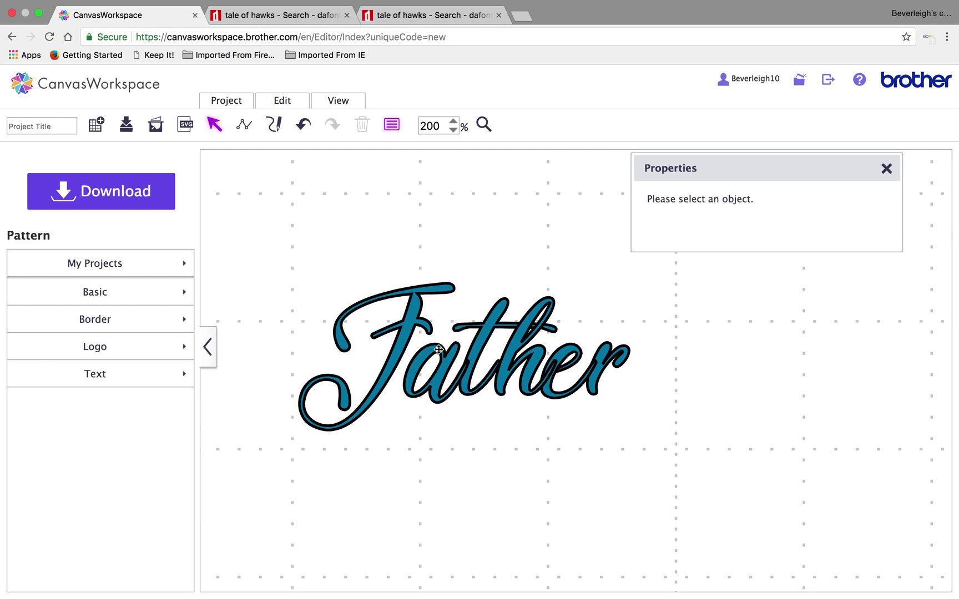
- Weld the letters "a", "t", "h", "e" and "r" of "Father" into one shape, leaving out the "F"
{"action": "left_click_drag", "start_coordinate": [643, 400], "coordinate": [448, 348]}
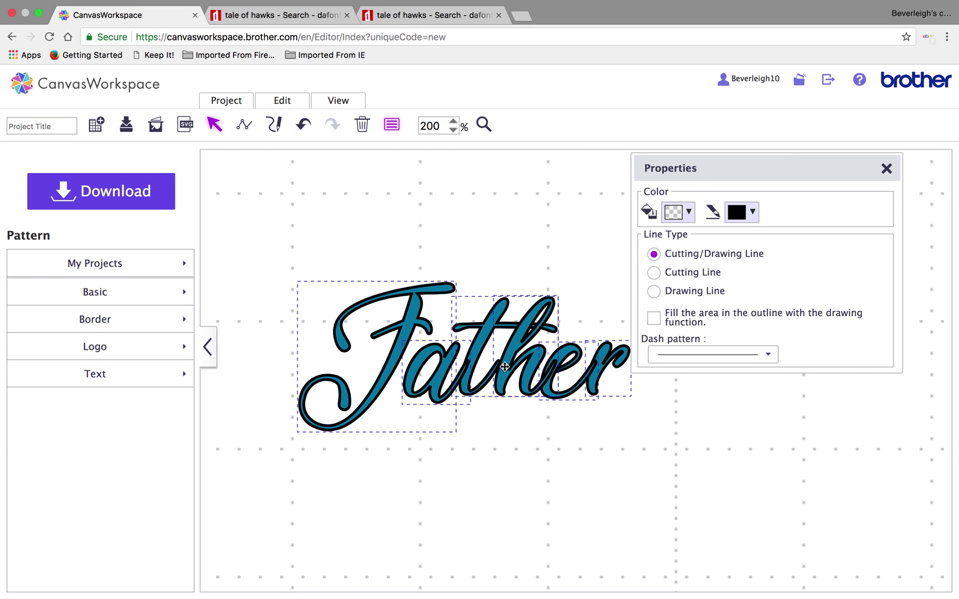
{"action": "left_click", "coordinate": [534, 258]}
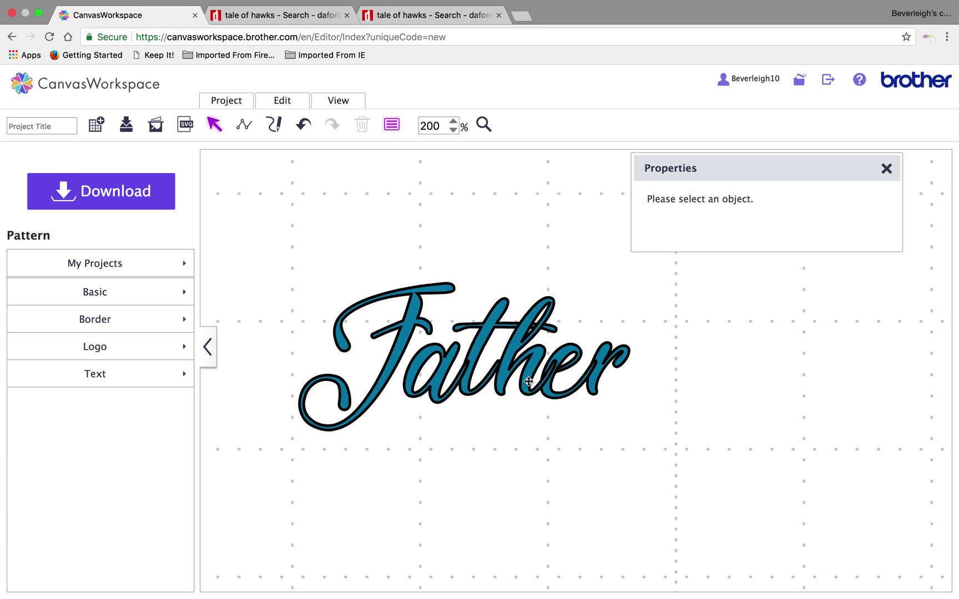
{"action": "left_click_drag", "start_coordinate": [634, 400], "coordinate": [465, 388]}
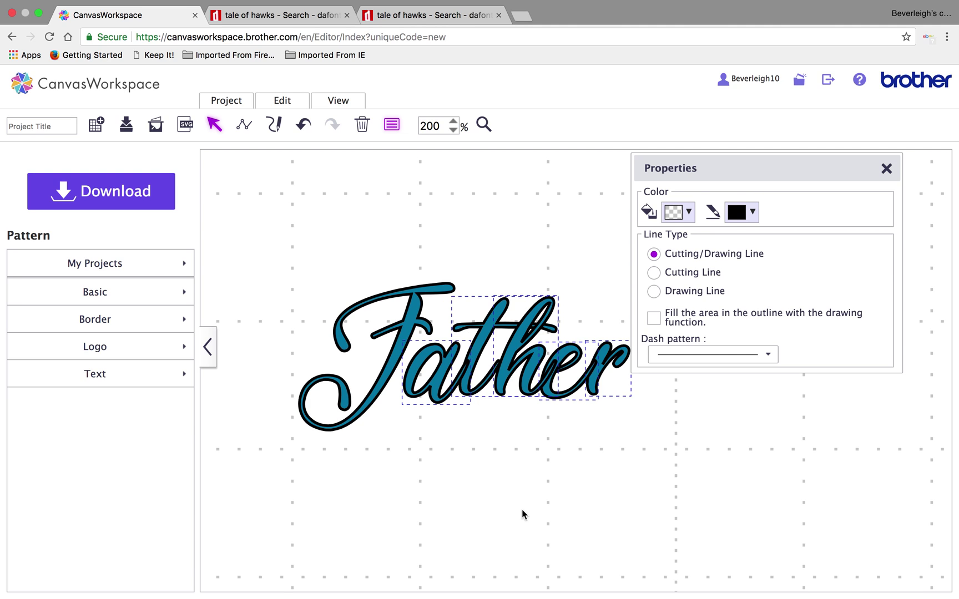
{"action": "left_click", "coordinate": [284, 104]}
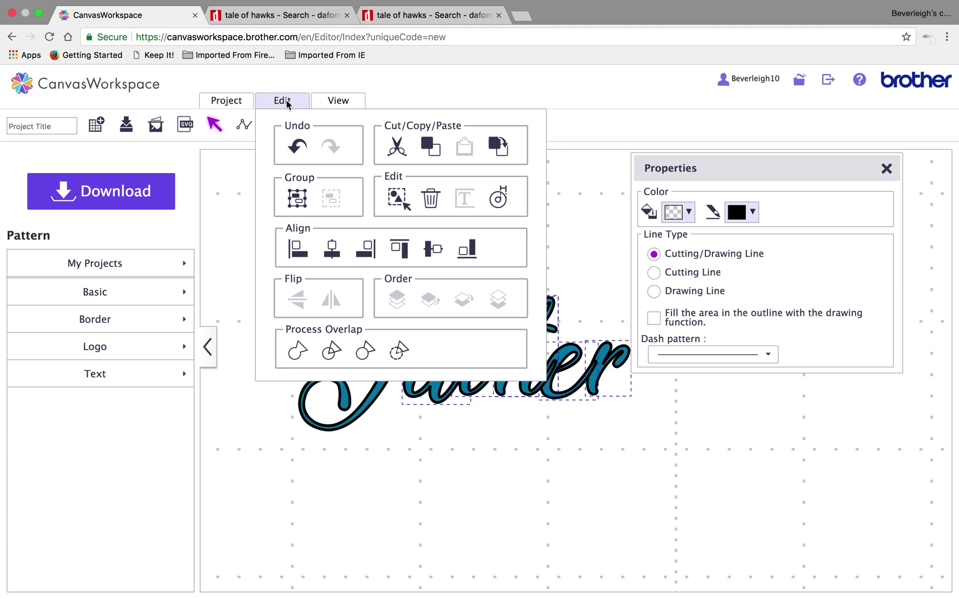
{"action": "left_click", "coordinate": [298, 351]}
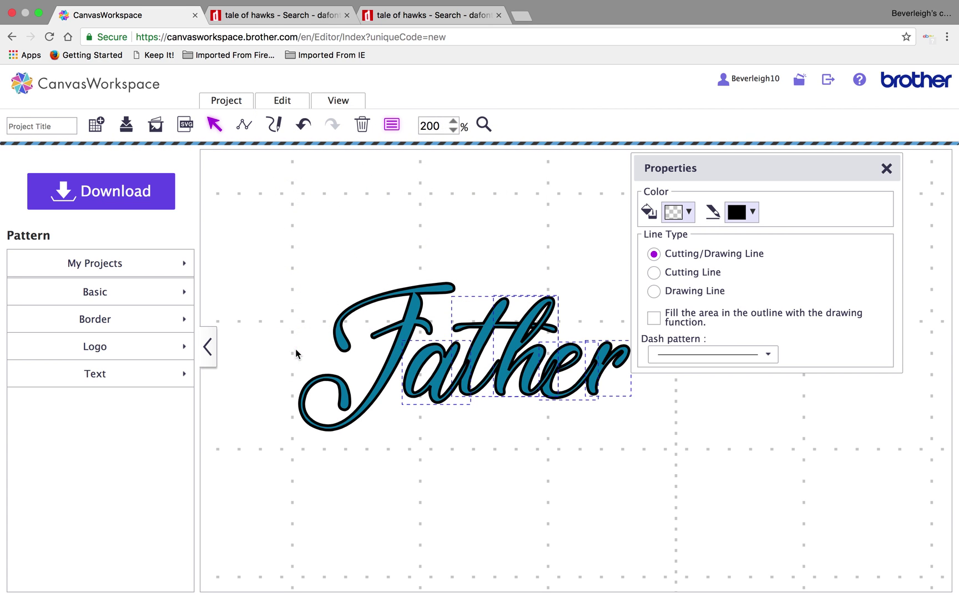
- Move the welded "ather" down and closer to the "F", and rotate the "F" to 358 degrees
{"action": "left_click_drag", "start_coordinate": [527, 355], "coordinate": [515, 373]}
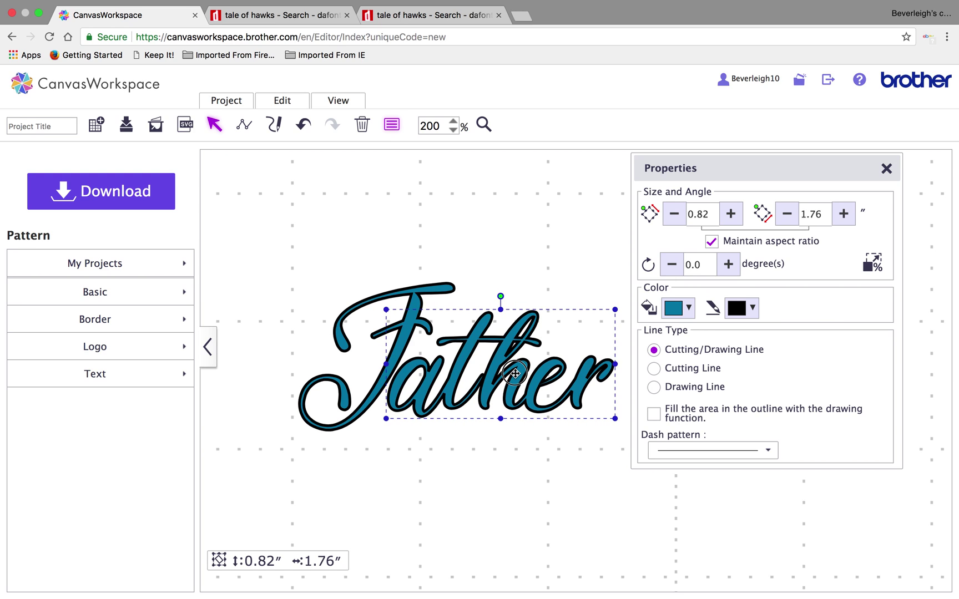
{"action": "left_click", "coordinate": [426, 301]}
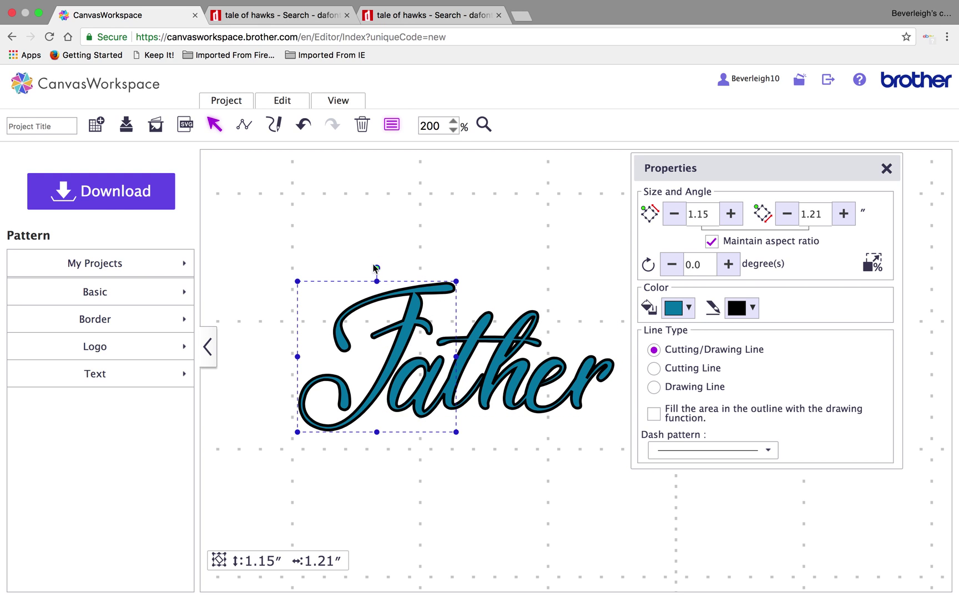
{"action": "left_click_drag", "start_coordinate": [377, 269], "coordinate": [373, 269]}
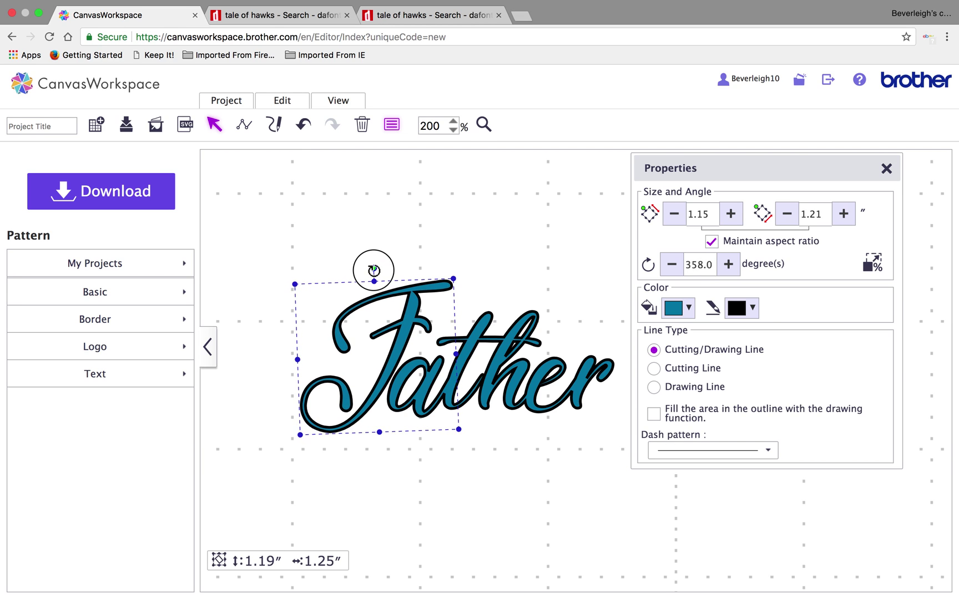
{"action": "left_click", "coordinate": [465, 352]}
{"action": "left_click_drag", "start_coordinate": [465, 352], "coordinate": [461, 352]}
- Try to weld the rotated "F" and the repositioned "ather" into a single shape
{"action": "left_click_drag", "start_coordinate": [310, 229], "coordinate": [540, 386]}
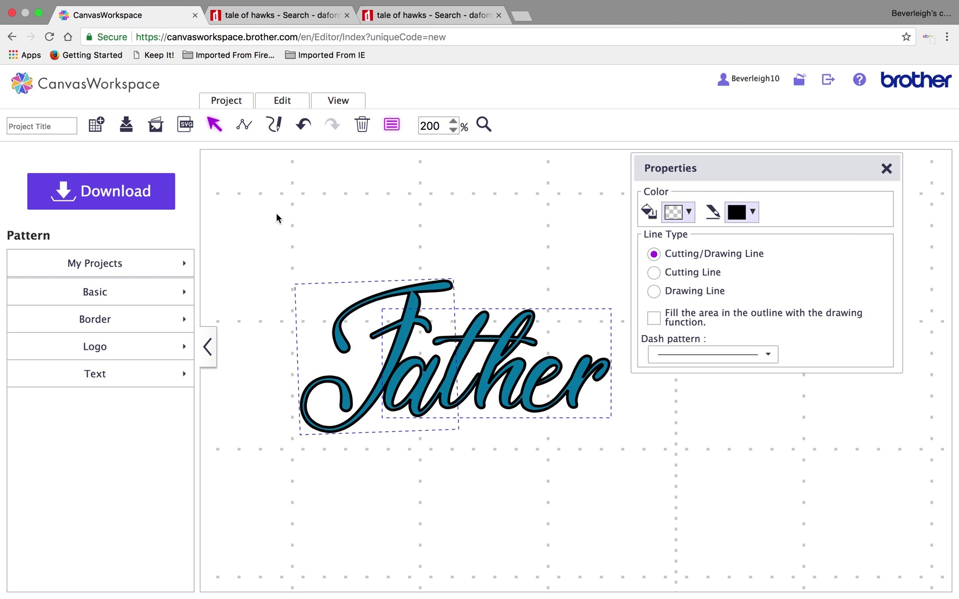
{"action": "left_click_drag", "start_coordinate": [285, 259], "coordinate": [638, 444]}
{"action": "left_click", "coordinate": [290, 107]}
{"action": "left_click", "coordinate": [296, 350]}
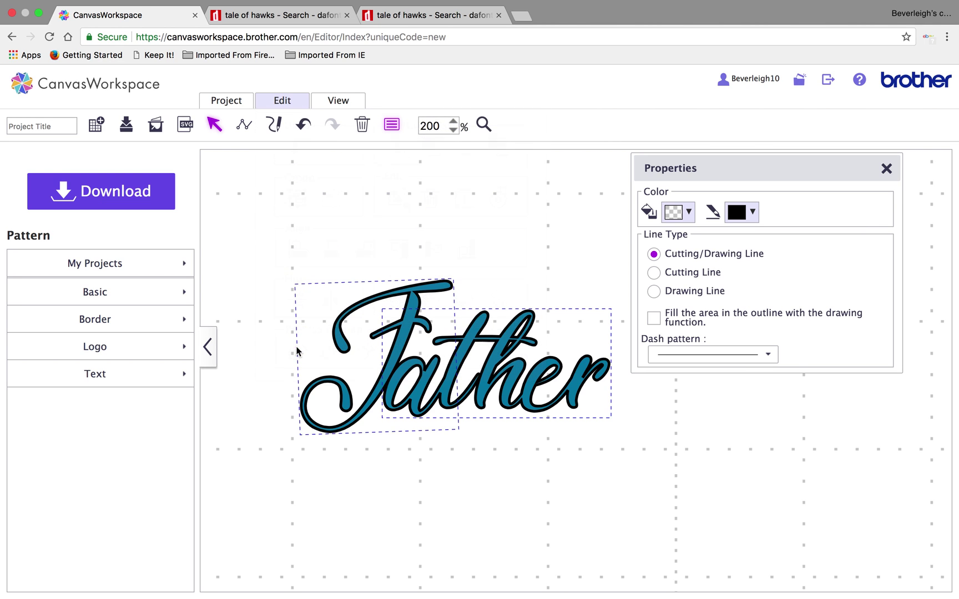
{"action": "left_click", "coordinate": [296, 350]}
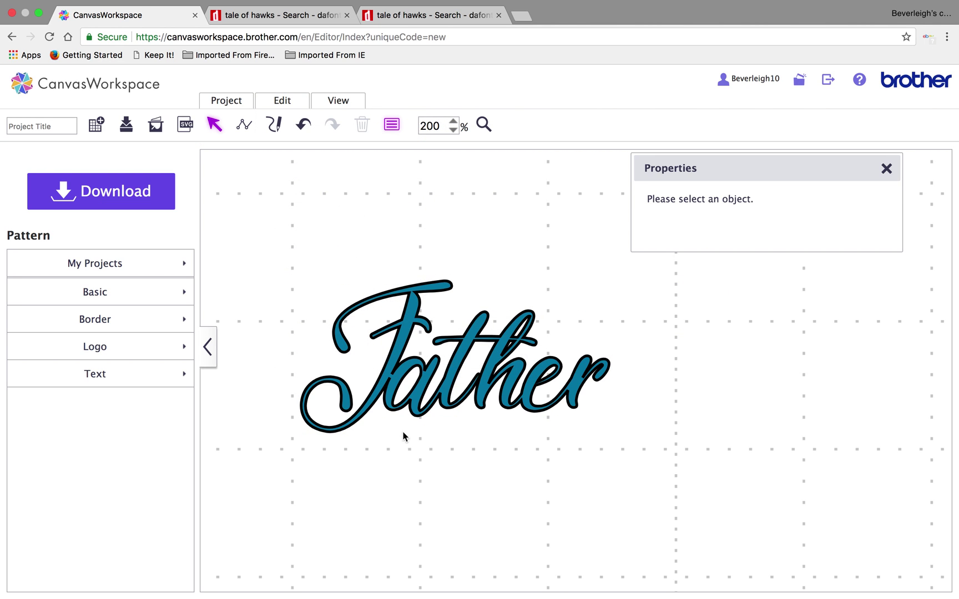
- Undo the weld with the "F", its rotation and the moves of "ather"
{"action": "left_click", "coordinate": [307, 127]}
{"action": "left_click", "coordinate": [306, 128]}
{"action": "left_click", "coordinate": [305, 127]}
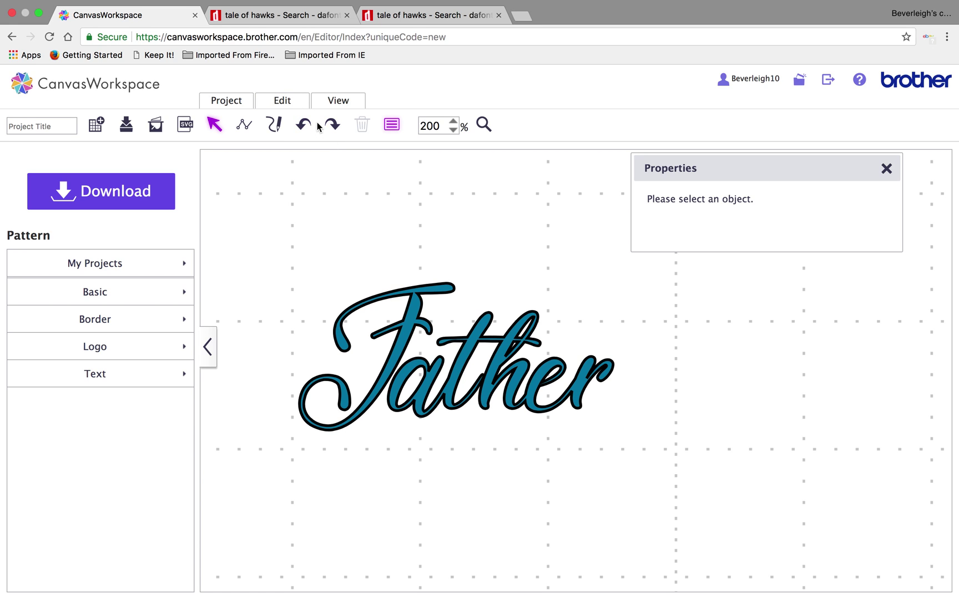
{"action": "left_click", "coordinate": [305, 124]}
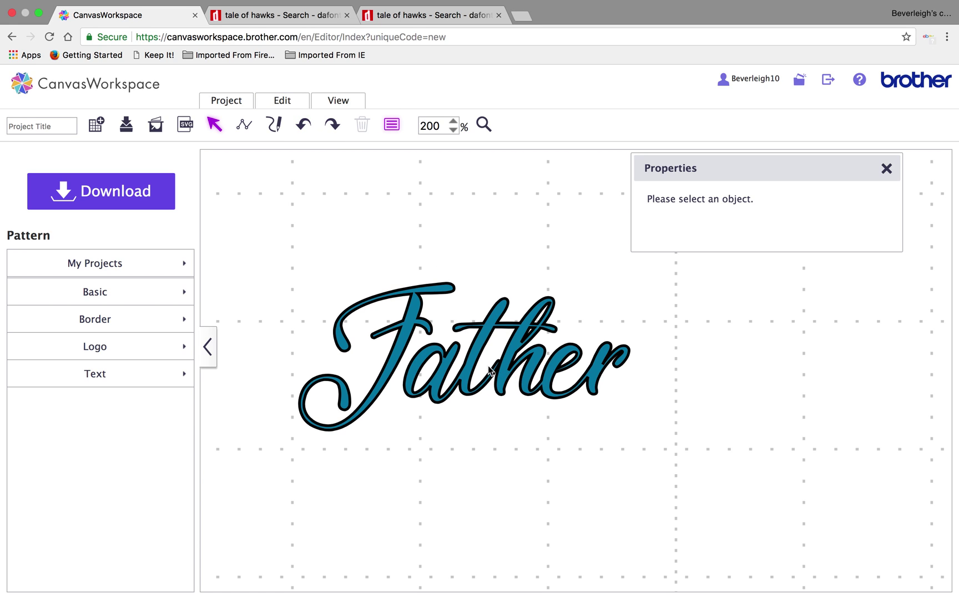
- Move the welded "ather" slightly toward the "F" so that the "a" overlaps the stem of the "F"
{"action": "left_click_drag", "start_coordinate": [466, 362], "coordinate": [464, 363]}
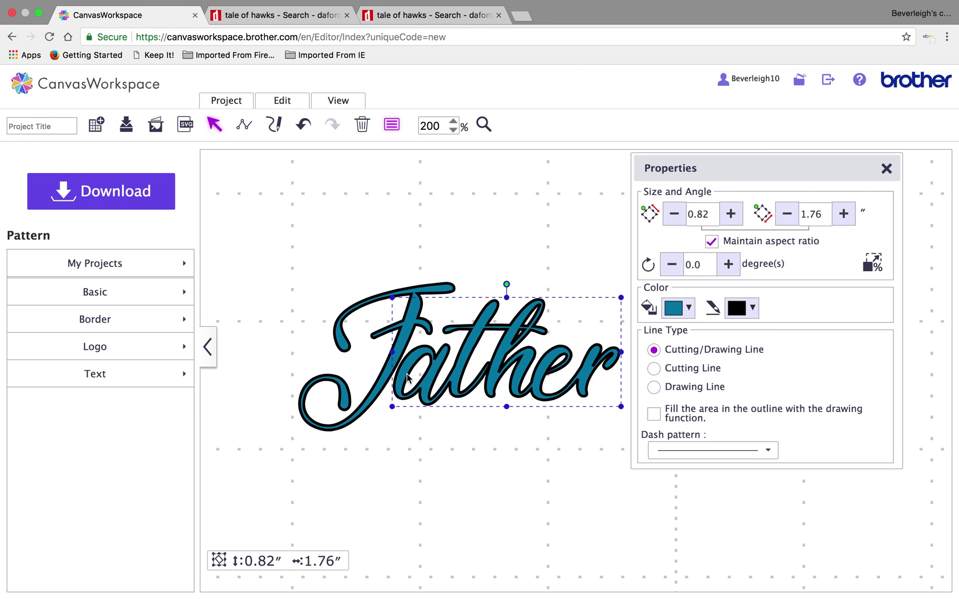
{"action": "left_click_drag", "start_coordinate": [435, 364], "coordinate": [439, 364]}
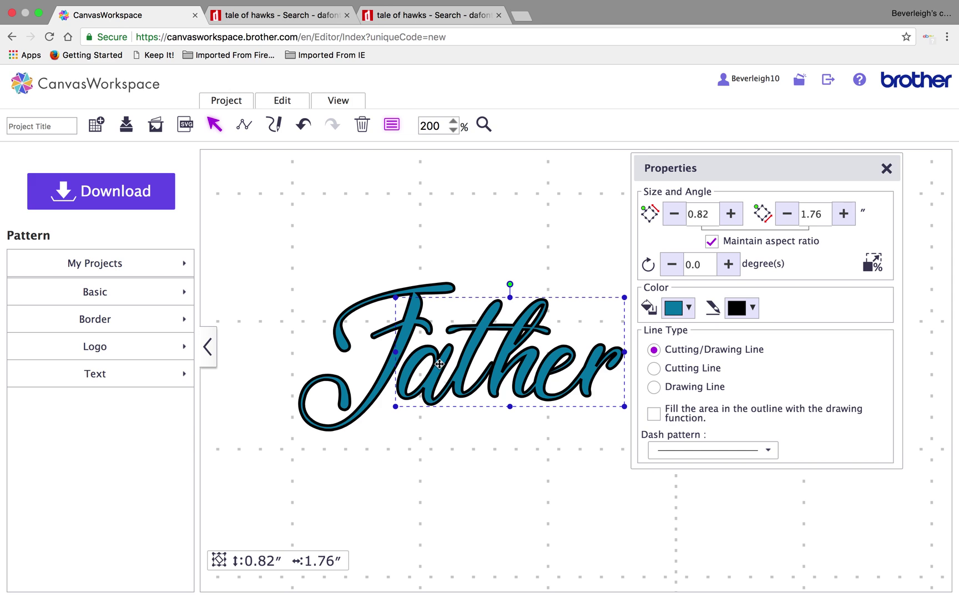
{"action": "left_click", "coordinate": [452, 429]}
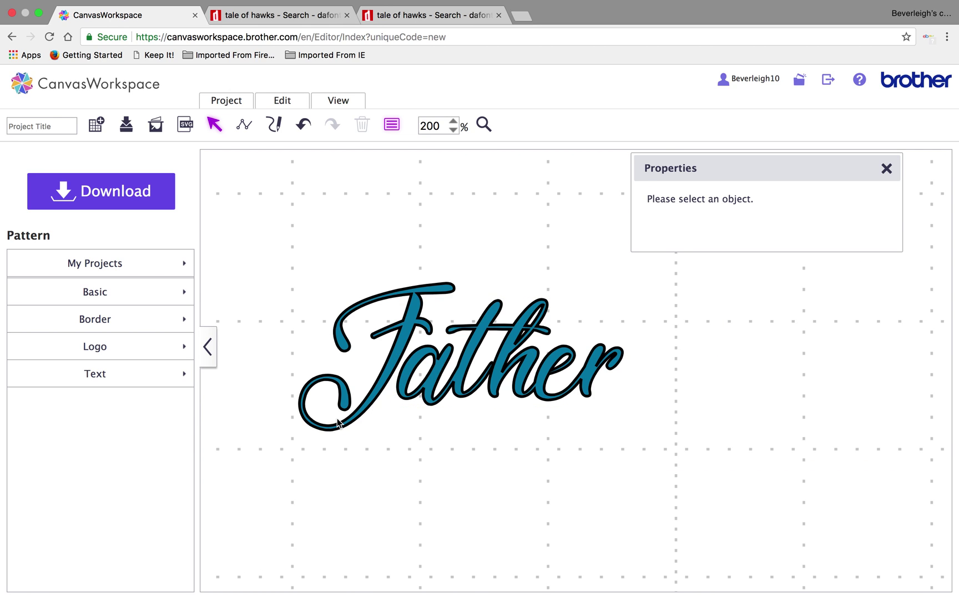
- Group the "F" with "ather" and move the grouped word slightly down and to the left
{"action": "left_click_drag", "start_coordinate": [261, 261], "coordinate": [665, 420]}
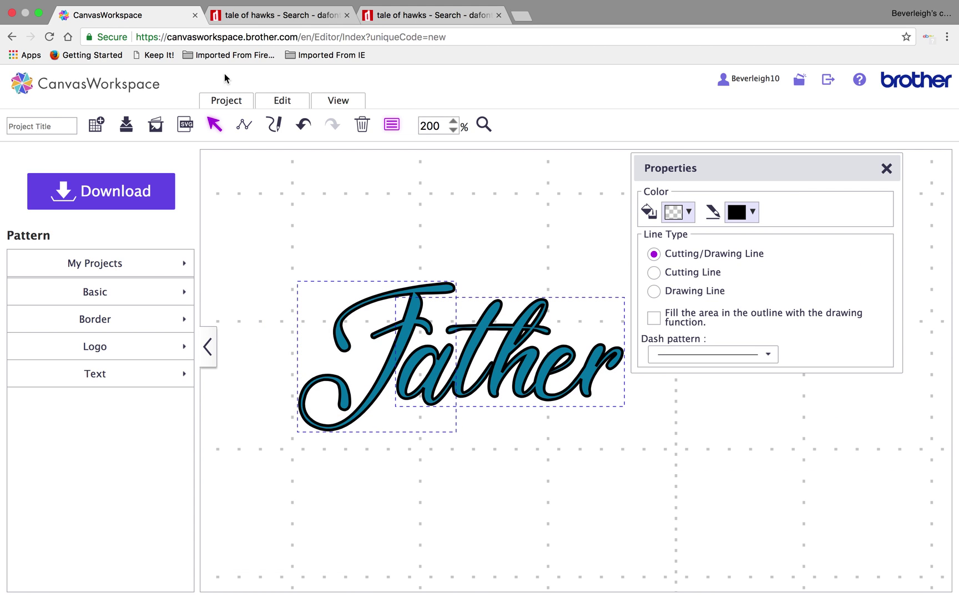
{"action": "left_click", "coordinate": [284, 101]}
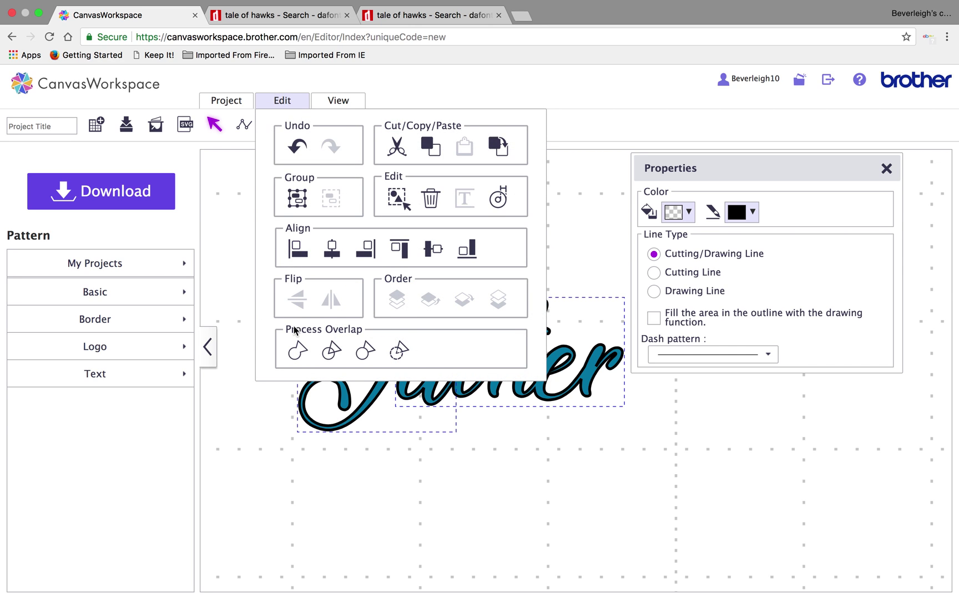
{"action": "left_click", "coordinate": [293, 192]}
{"action": "left_click", "coordinate": [454, 479]}
{"action": "left_click", "coordinate": [618, 392]}
{"action": "mouse_move", "coordinate": [496, 315]}
{"action": "left_mouse_down"}
{"action": "mouse_move", "coordinate": [485, 369]}
{"action": "mouse_move", "coordinate": [488, 292]}
{"action": "mouse_move", "coordinate": [502, 317]}
{"action": "mouse_move", "coordinate": [484, 307]}
{"action": "mouse_move", "coordinate": [517, 293]}
{"action": "mouse_move", "coordinate": [481, 325]}
{"action": "left_mouse_up"}
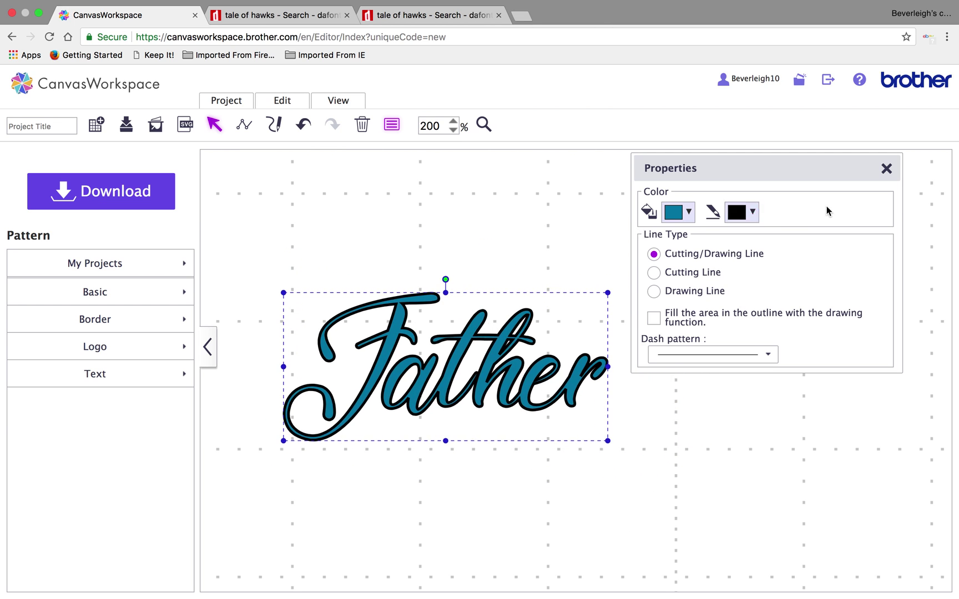
- Set the line type of the grouped word "Father" to Cutting Line with the whole mat in view
{"action": "left_click", "coordinate": [453, 129]}
{"action": "left_click", "coordinate": [454, 129]}
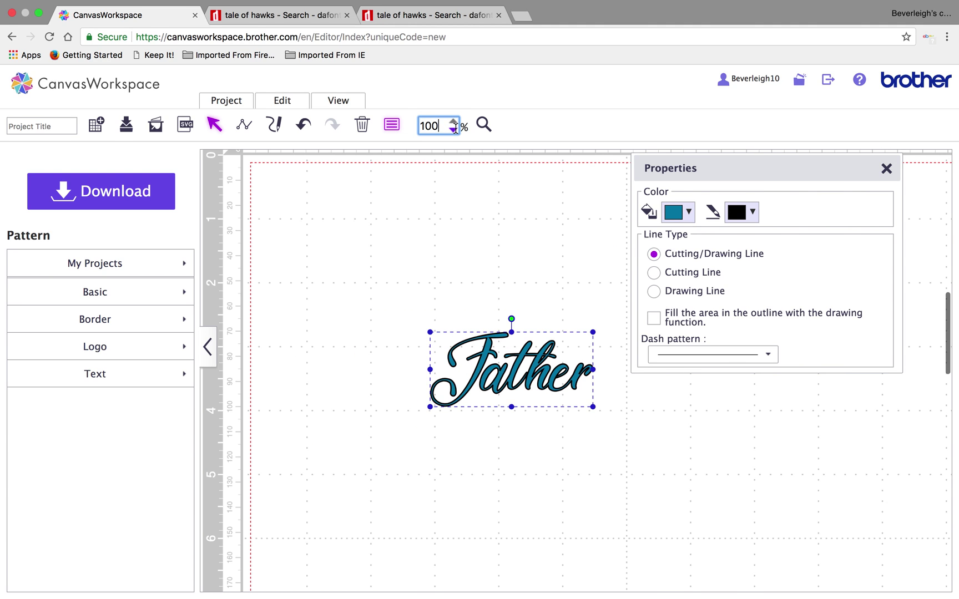
{"action": "left_click", "coordinate": [885, 169]}
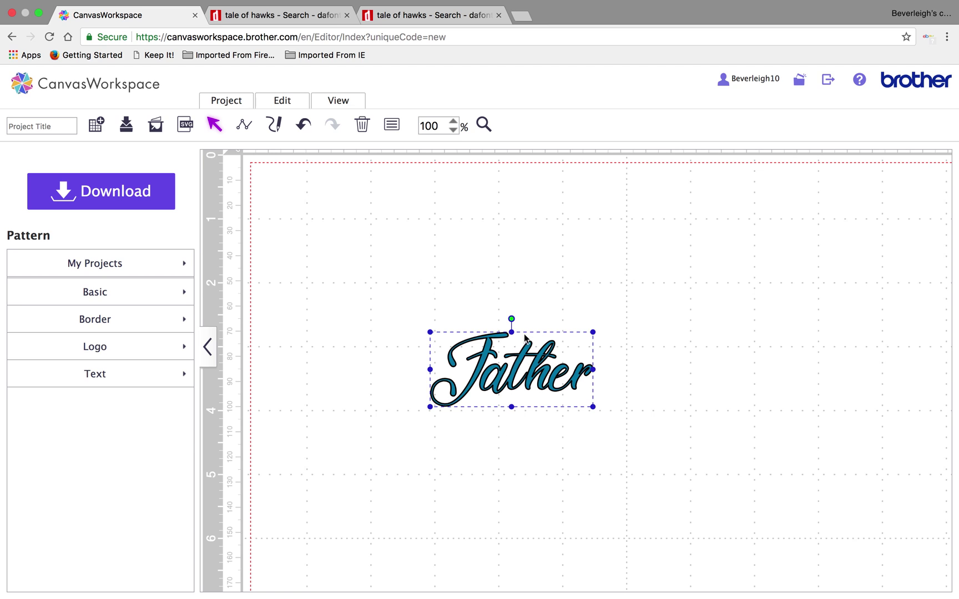
{"action": "left_click", "coordinate": [453, 129]}
{"action": "scroll", "coordinate": [424, 544], "scroll_direction": "down", "scroll_amount": 4}
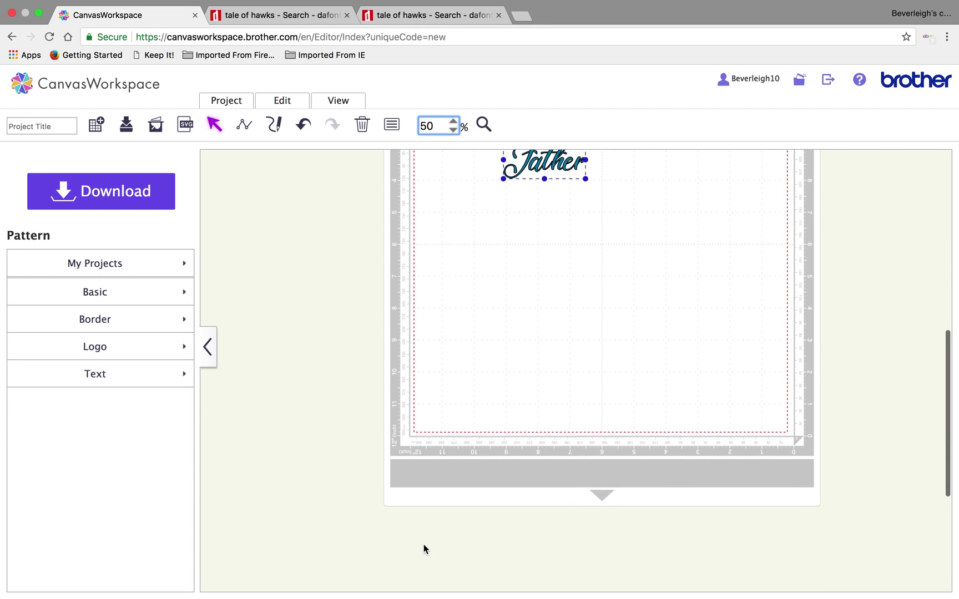
{"action": "scroll", "coordinate": [423, 545], "scroll_direction": "up", "scroll_amount": 3}
{"action": "left_click", "coordinate": [547, 231]}
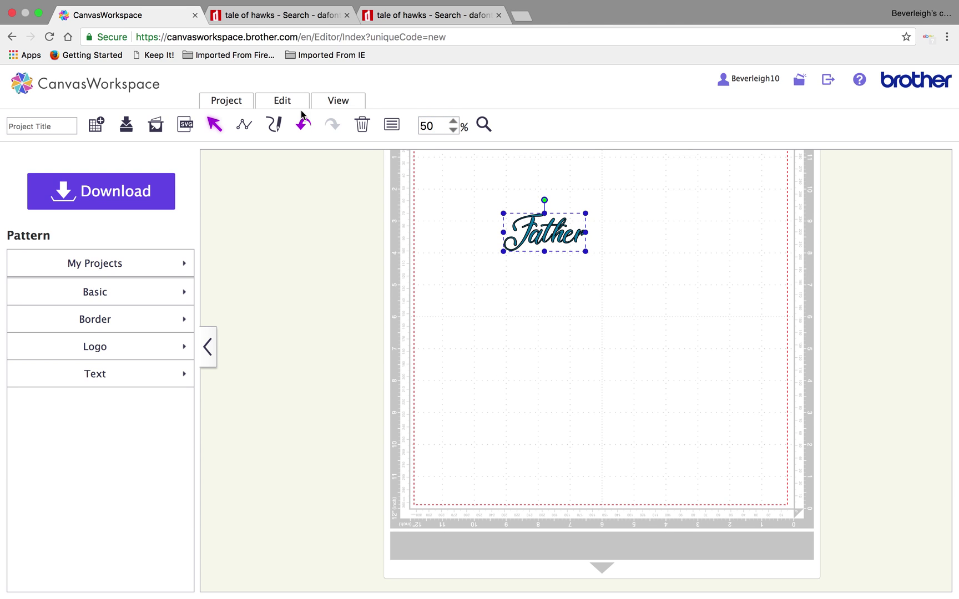
{"action": "left_click", "coordinate": [349, 99]}
{"action": "left_click", "coordinate": [370, 344]}
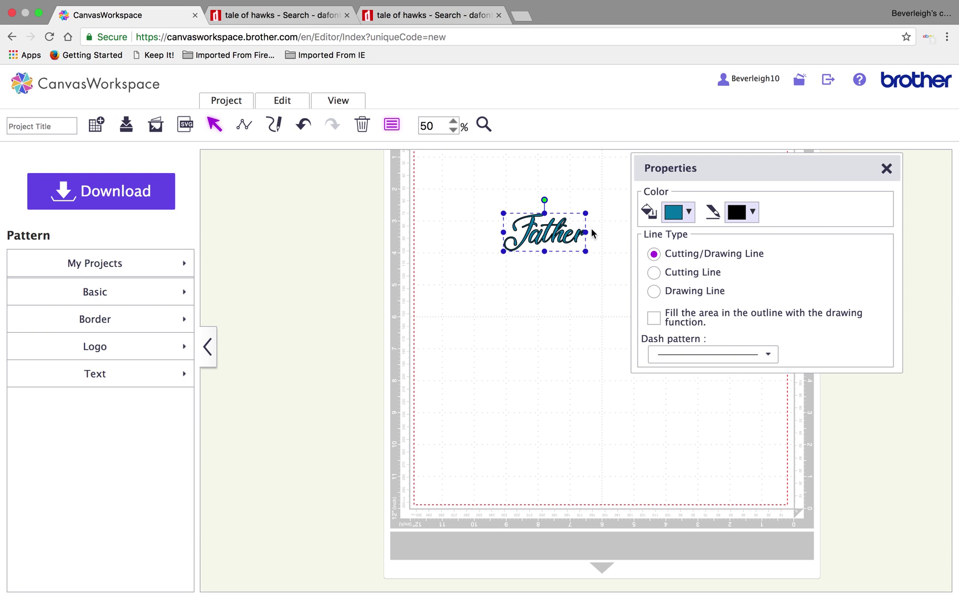
{"action": "left_click", "coordinate": [698, 275]}
{"action": "left_click", "coordinate": [625, 420]}
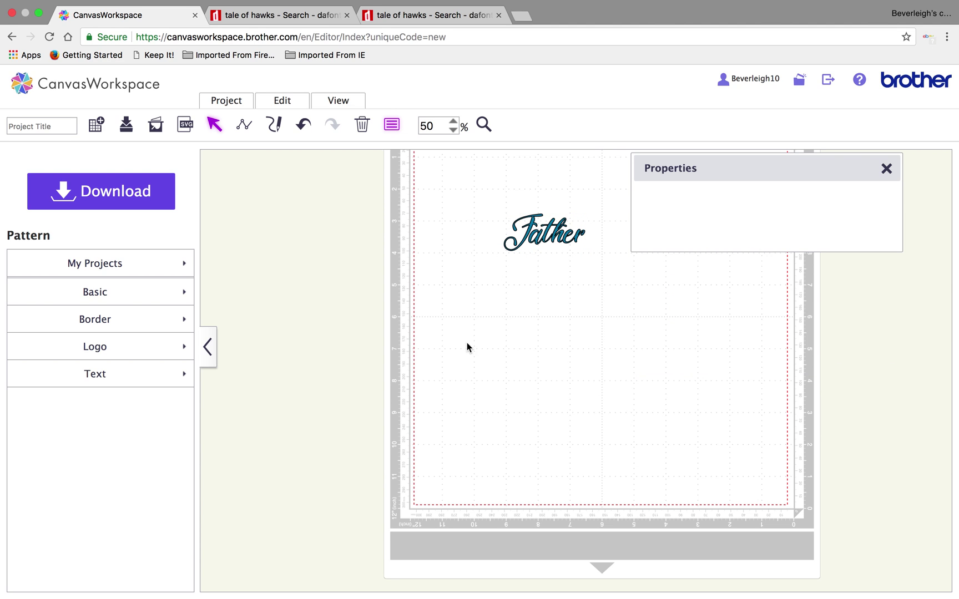
- Enlarge the grouped word "Father" proportionally to about 4.4 inches wide on the mat
{"action": "scroll", "coordinate": [467, 347], "scroll_direction": "up", "scroll_amount": 2}
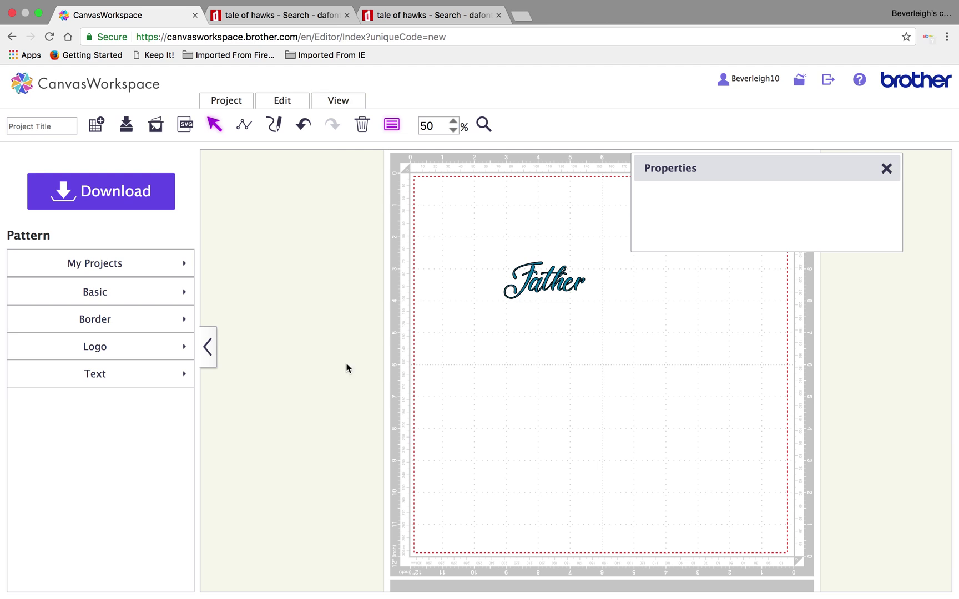
{"action": "left_click", "coordinate": [553, 291]}
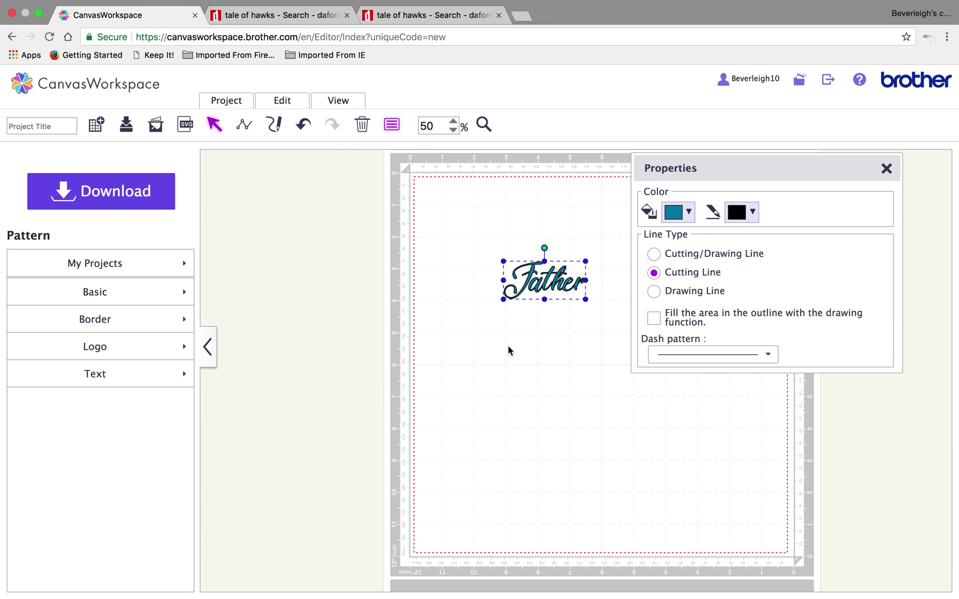
{"action": "left_click_drag", "start_coordinate": [499, 302], "coordinate": [439, 347]}
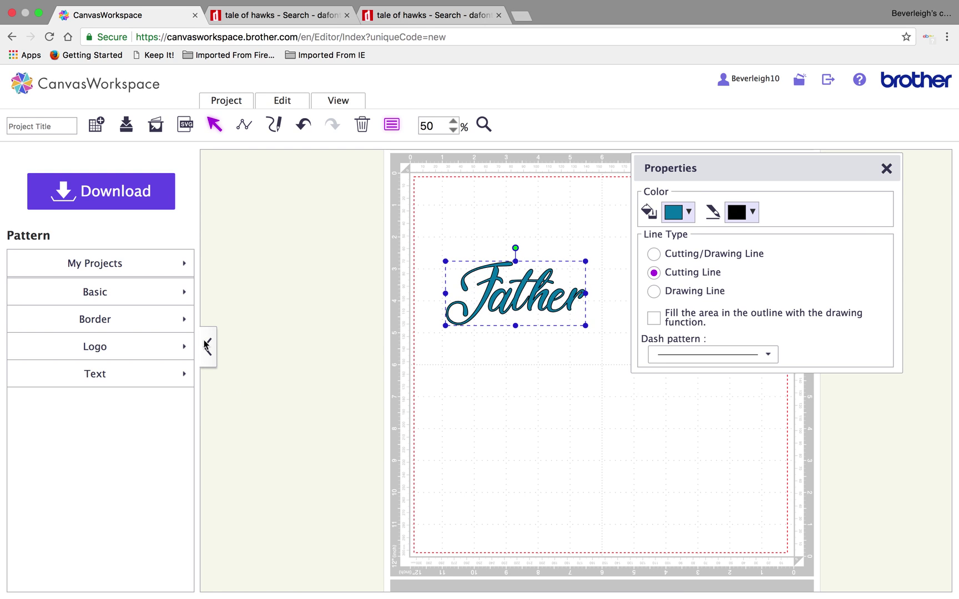
- Create an outward offset line around "Father" with 0.16 inches spacing, outer edge only, round corners and the original line left as is
{"action": "left_click", "coordinate": [283, 105]}
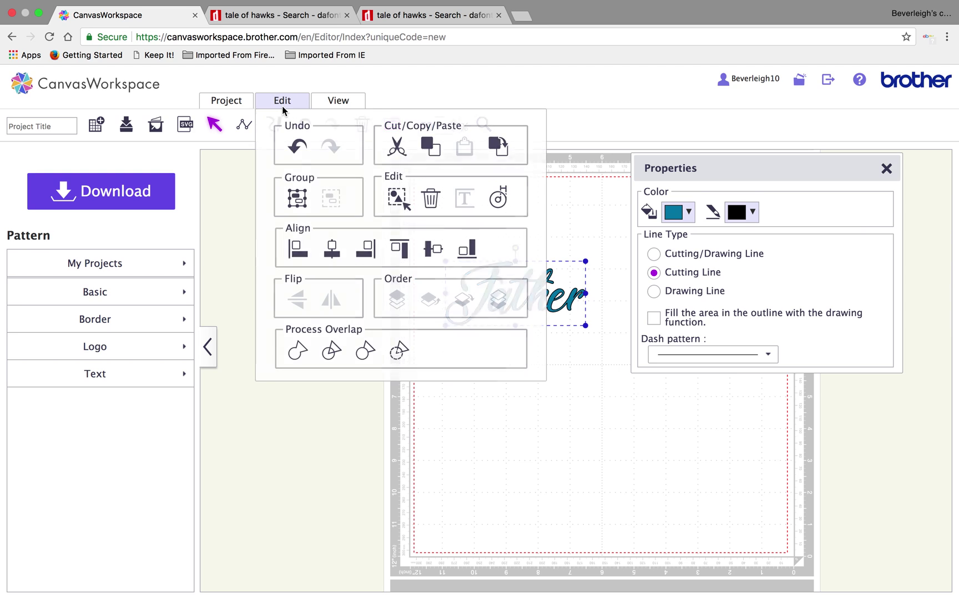
{"action": "left_click", "coordinate": [497, 198]}
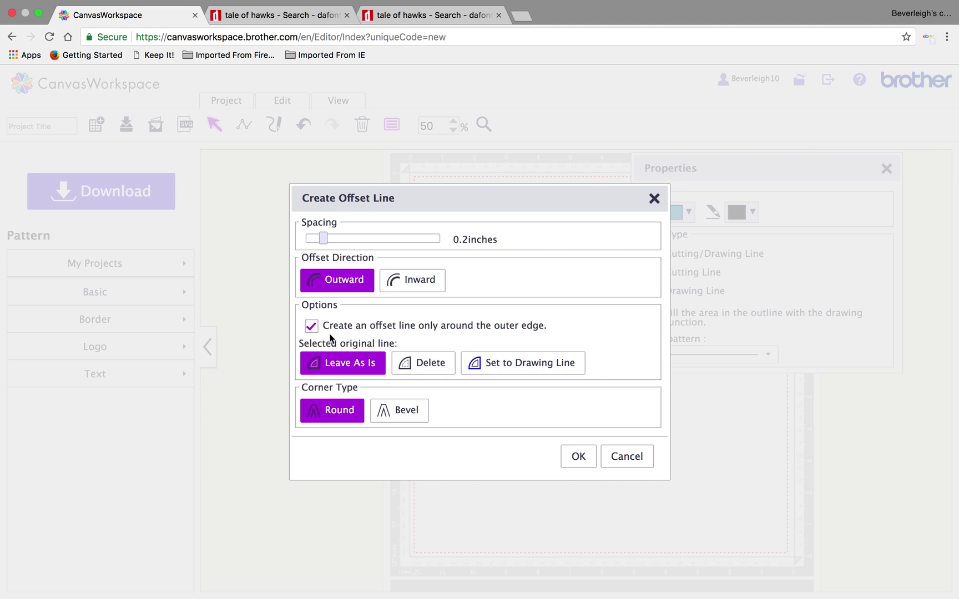
{"action": "left_click_drag", "start_coordinate": [325, 237], "coordinate": [321, 236]}
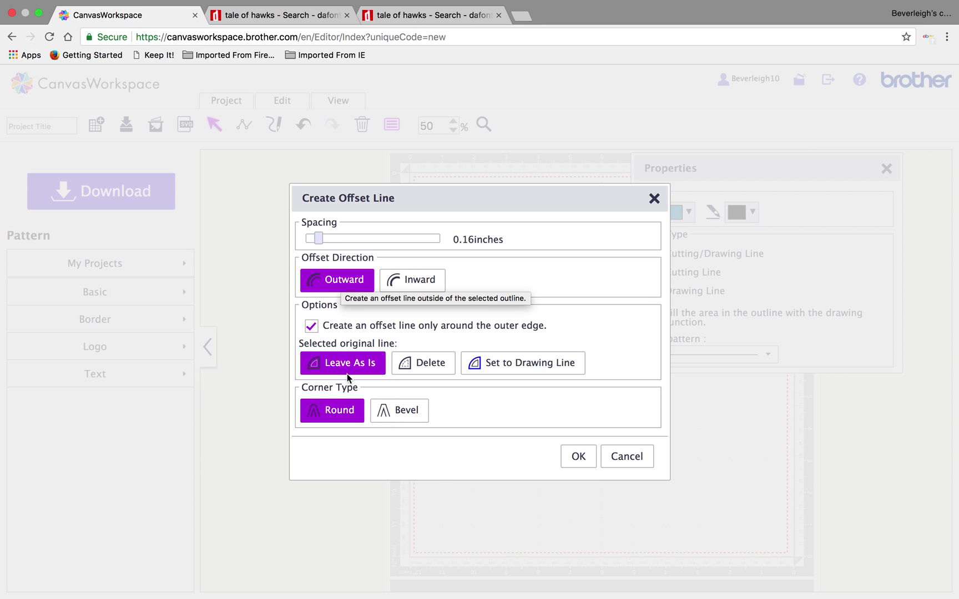
{"action": "left_click", "coordinate": [577, 455]}
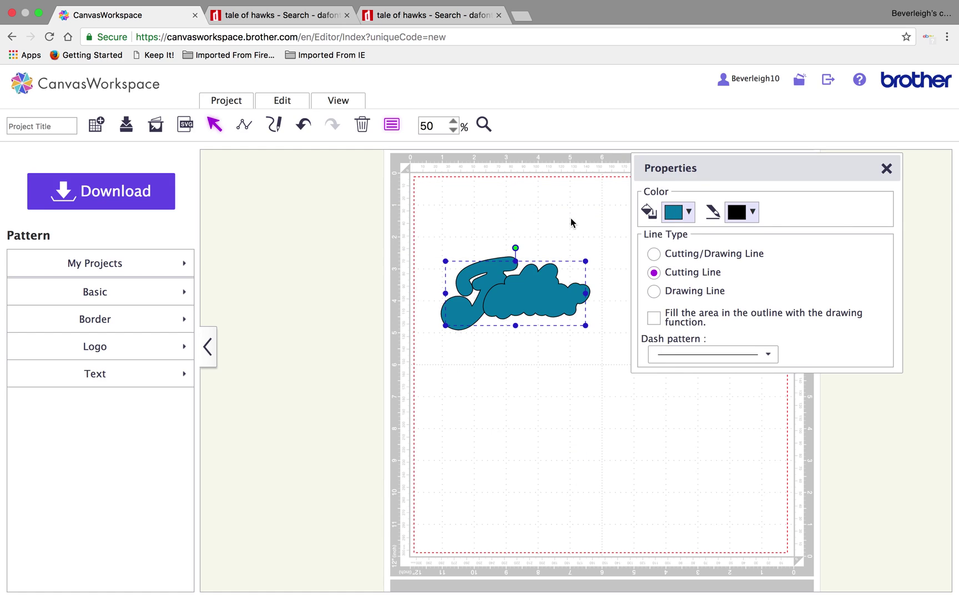
- Weld the two overlapping offset shapes around "F" and "ather" into one background shape
{"action": "left_click", "coordinate": [515, 299]}
{"action": "left_click", "coordinate": [555, 188]}
{"action": "left_click", "coordinate": [544, 306]}
{"action": "left_click", "coordinate": [534, 196]}
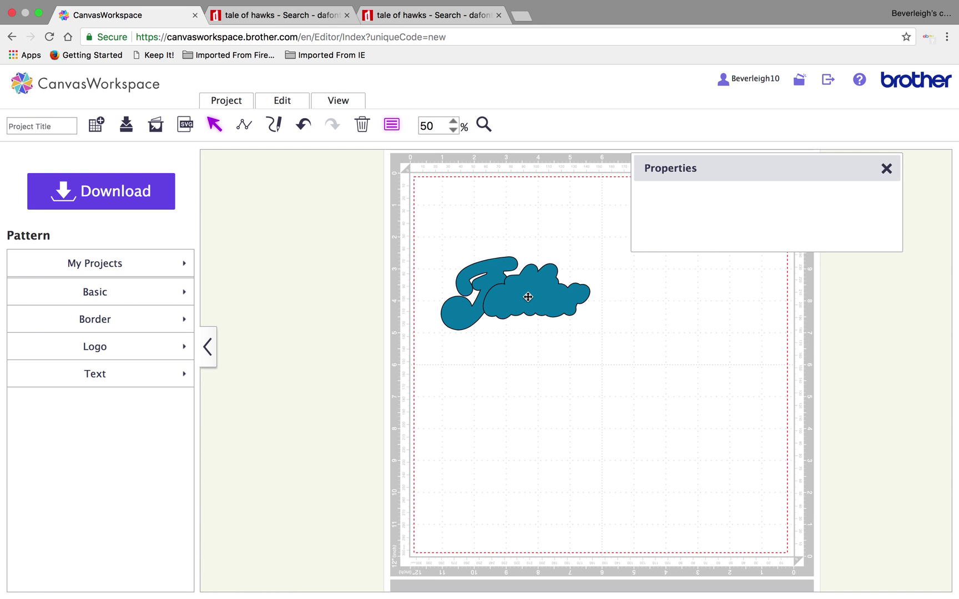
{"action": "left_click", "coordinate": [528, 297]}
{"action": "left_click", "coordinate": [471, 276], "text": "shift"}
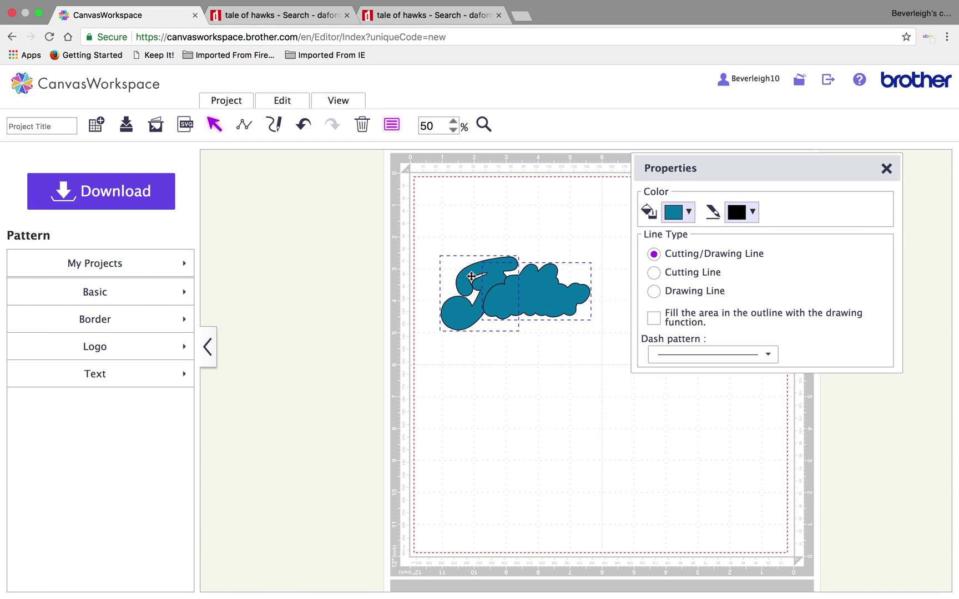
{"action": "left_click", "coordinate": [548, 419]}
{"action": "left_click", "coordinate": [534, 291]}
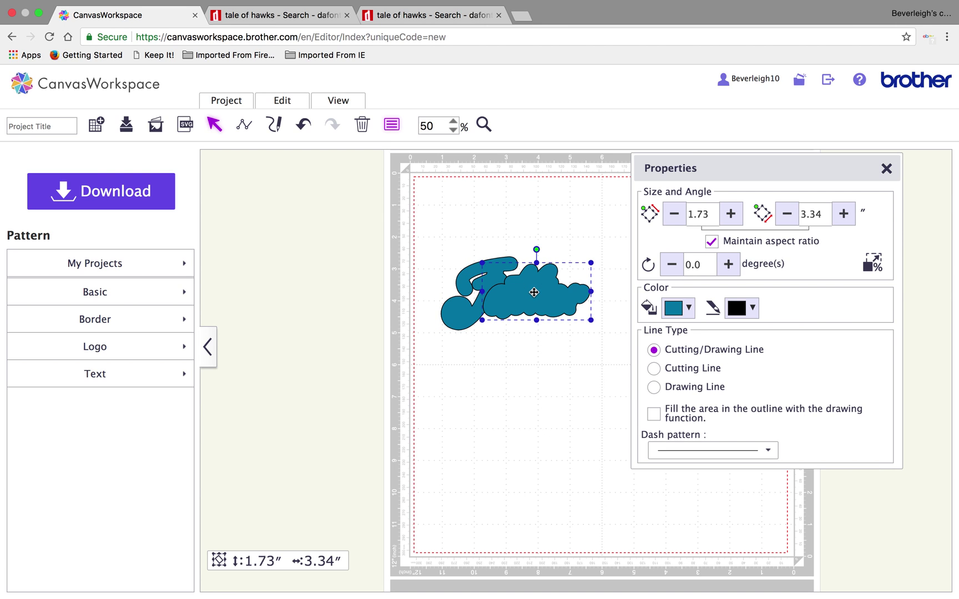
{"action": "left_click", "coordinate": [467, 281], "text": "shift"}
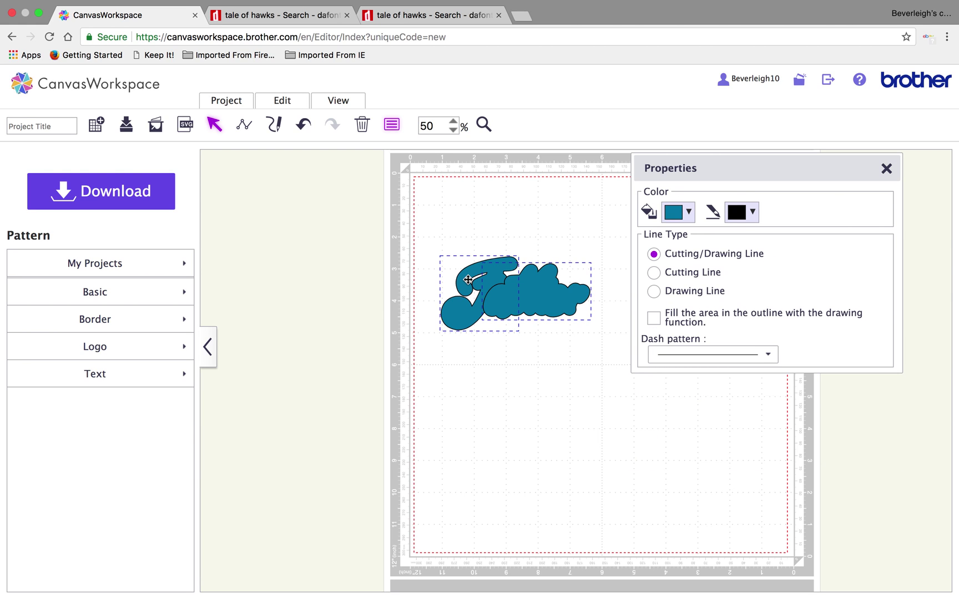
{"action": "left_click", "coordinate": [293, 102]}
{"action": "left_click", "coordinate": [298, 350]}
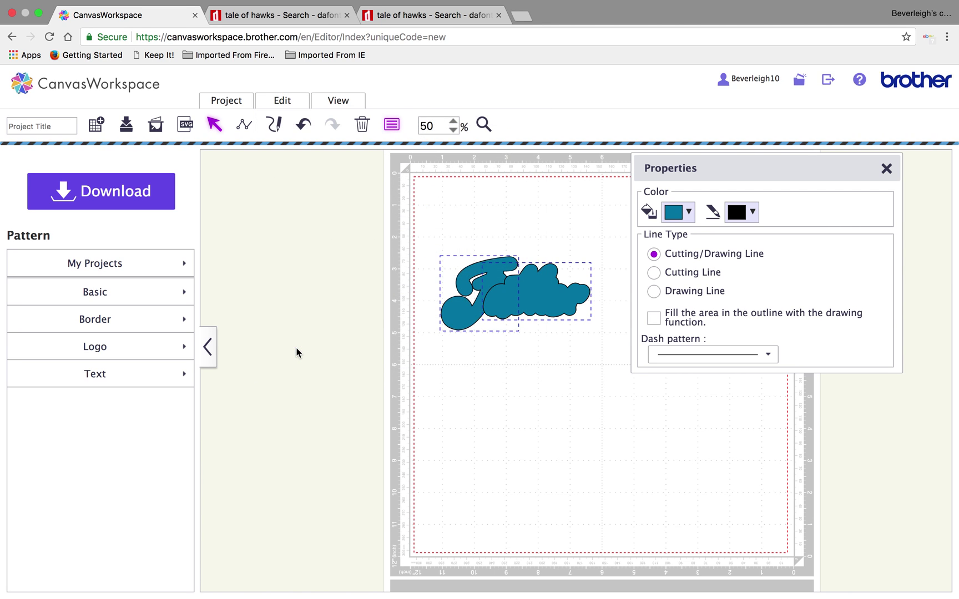
{"action": "left_click", "coordinate": [299, 352]}
- Move the welded background shape below the word "Father" on the mat and send it to the back
{"action": "left_click_drag", "start_coordinate": [536, 295], "coordinate": [527, 383]}
{"action": "left_click", "coordinate": [535, 288]}
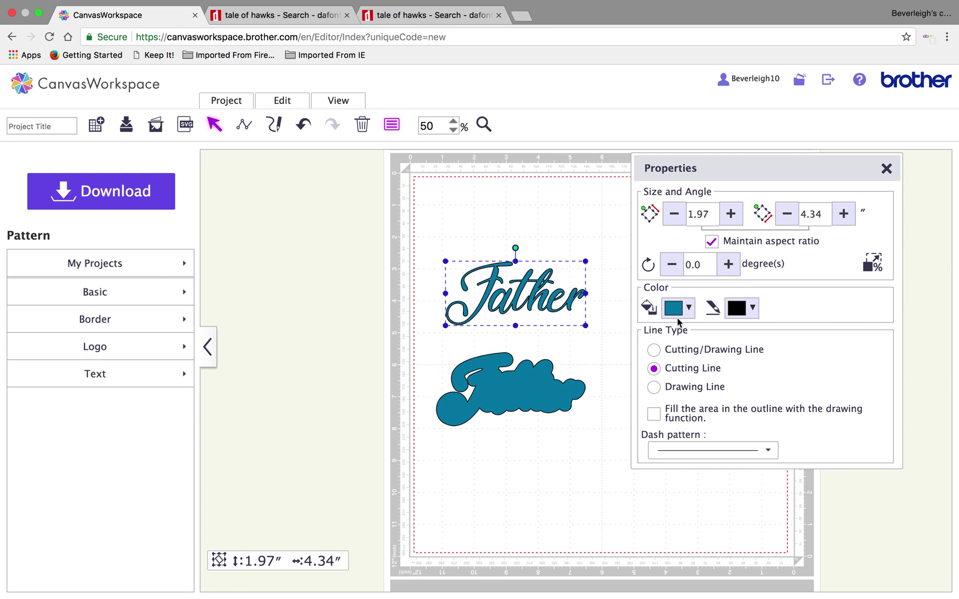
{"action": "mouse_move", "coordinate": [515, 391]}
{"action": "left_mouse_down"}
{"action": "mouse_move", "coordinate": [524, 289]}
{"action": "mouse_move", "coordinate": [513, 377]}
{"action": "left_mouse_up"}
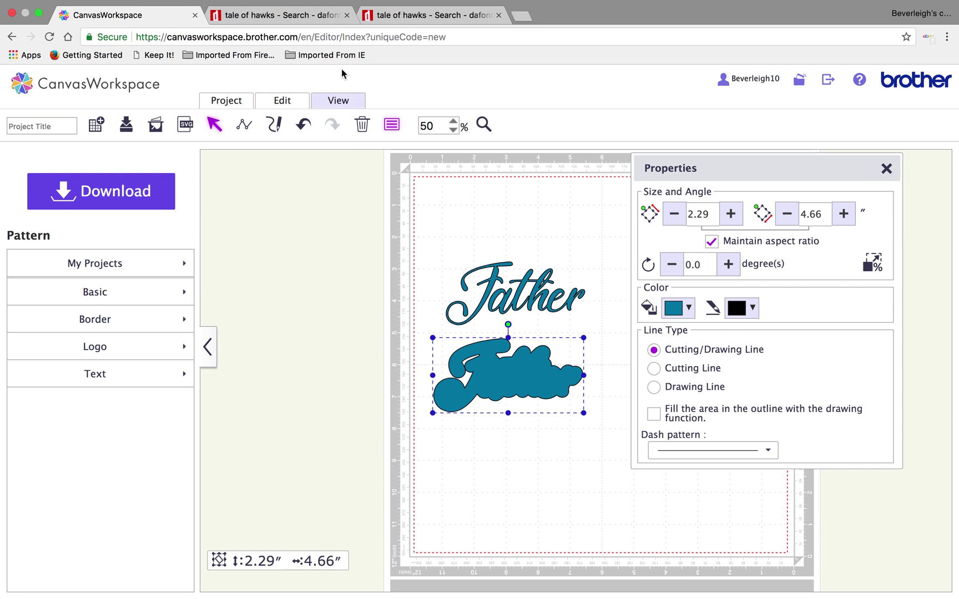
{"action": "left_click", "coordinate": [287, 105]}
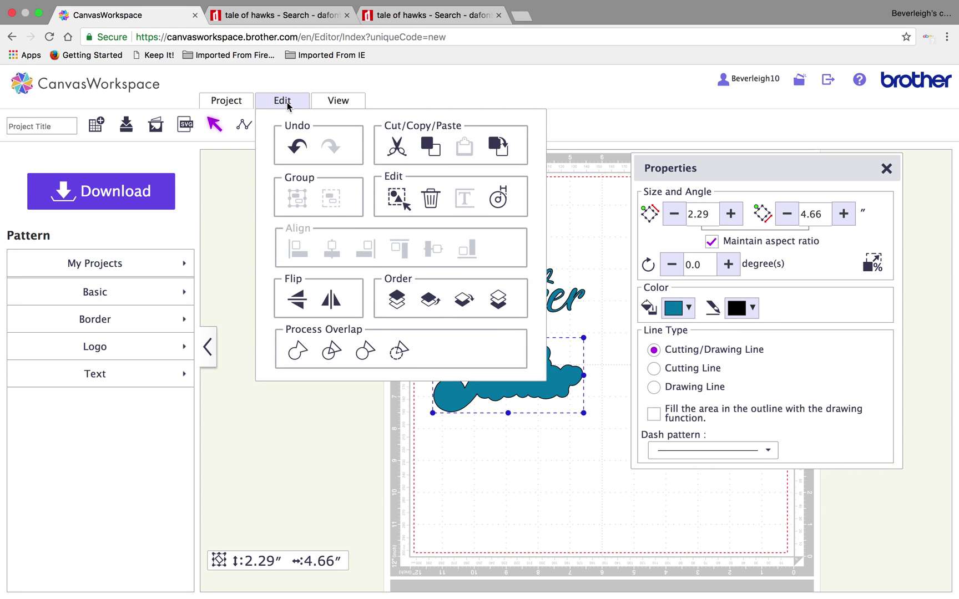
{"action": "left_click", "coordinate": [499, 307]}
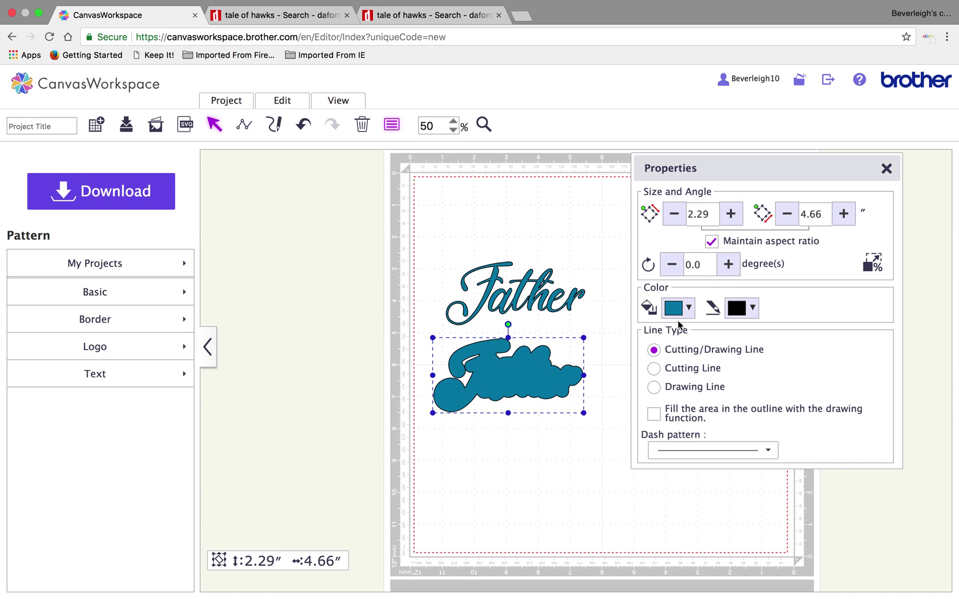
- Fill the background shape with light purple and place the word "Father" centered on top of it
{"action": "left_click", "coordinate": [689, 308]}
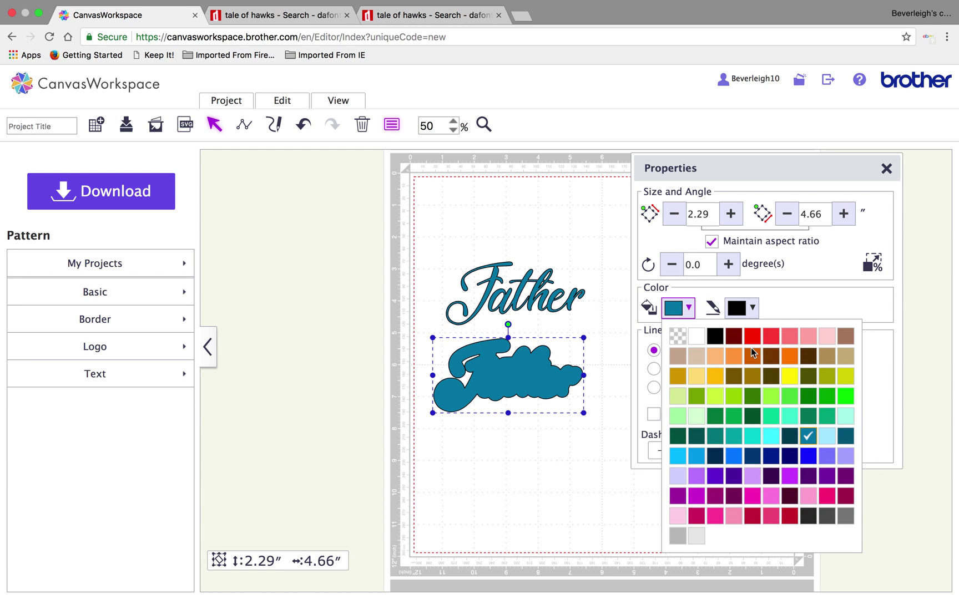
{"action": "left_click", "coordinate": [842, 457]}
{"action": "left_click_drag", "start_coordinate": [522, 287], "coordinate": [516, 366]}
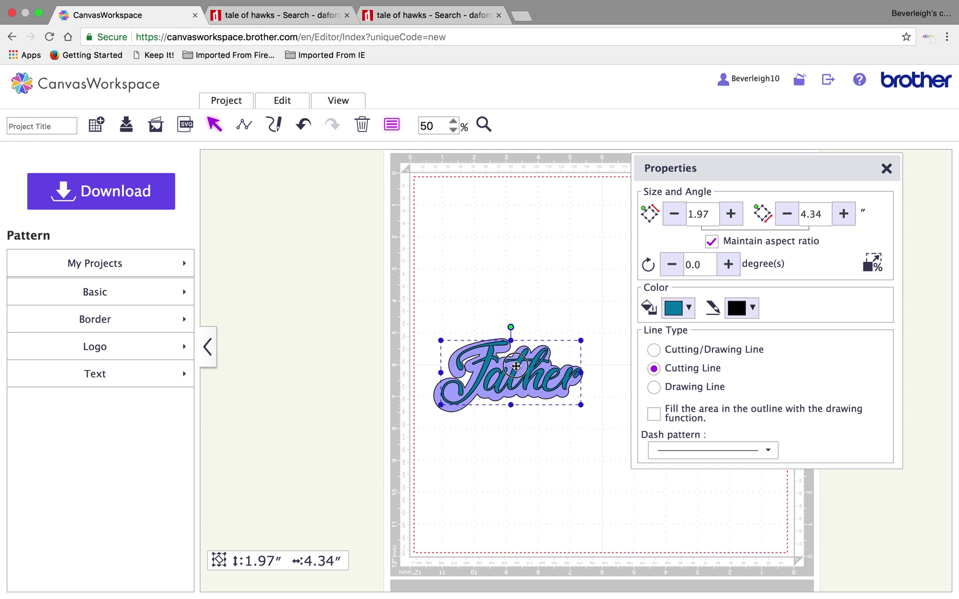
{"action": "left_click_drag", "start_coordinate": [430, 309], "coordinate": [594, 382]}
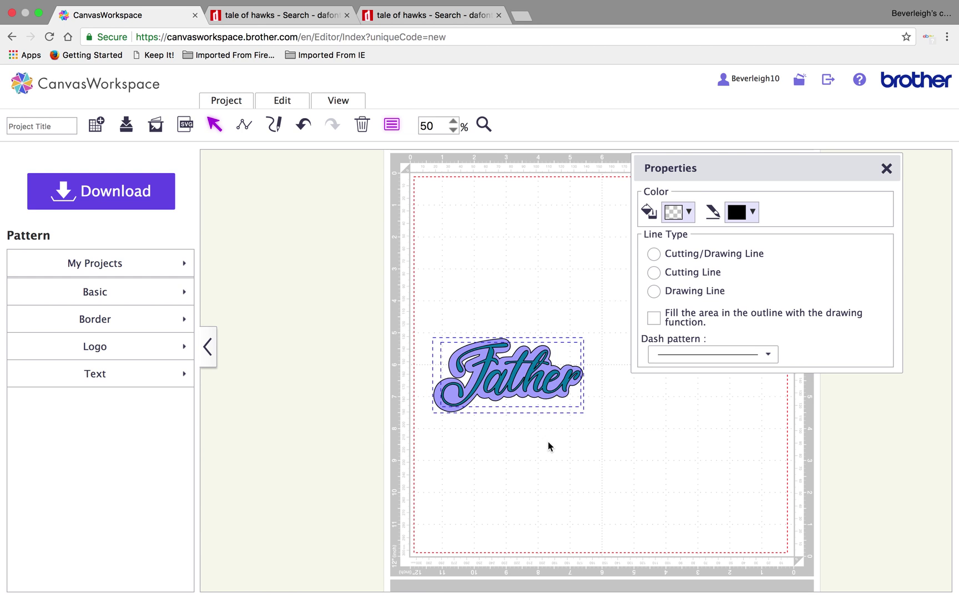
{"action": "left_click", "coordinate": [533, 436]}
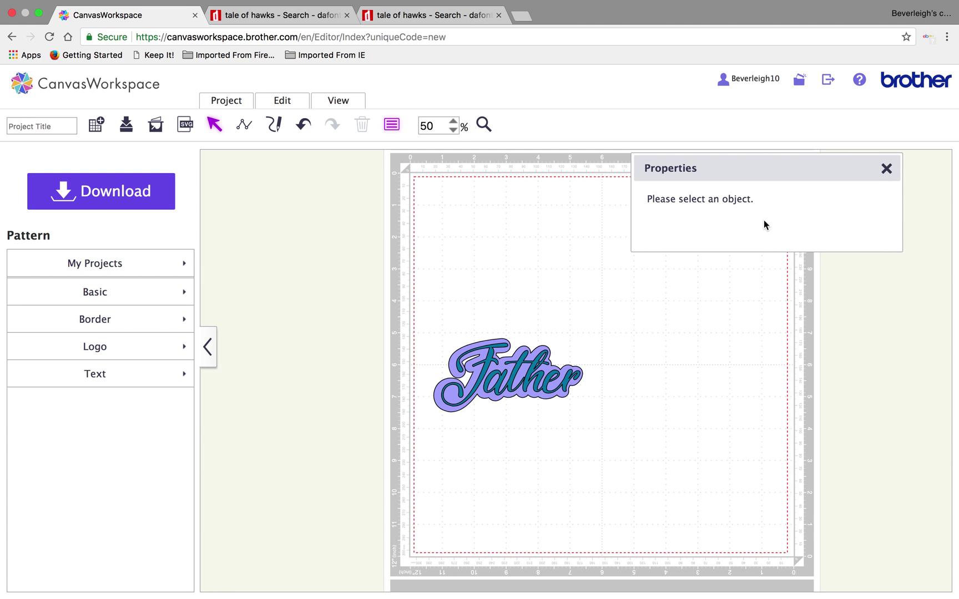
- Insert the saved golf cart project with the aqua and green carts onto the mat, with the properties and pattern list hidden
{"action": "left_click", "coordinate": [885, 170]}
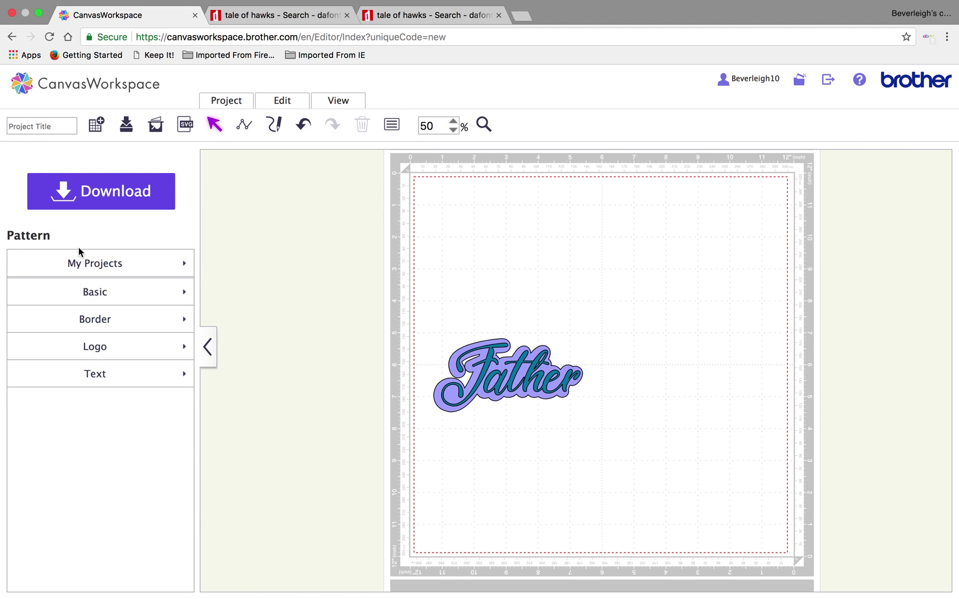
{"action": "left_click", "coordinate": [86, 264]}
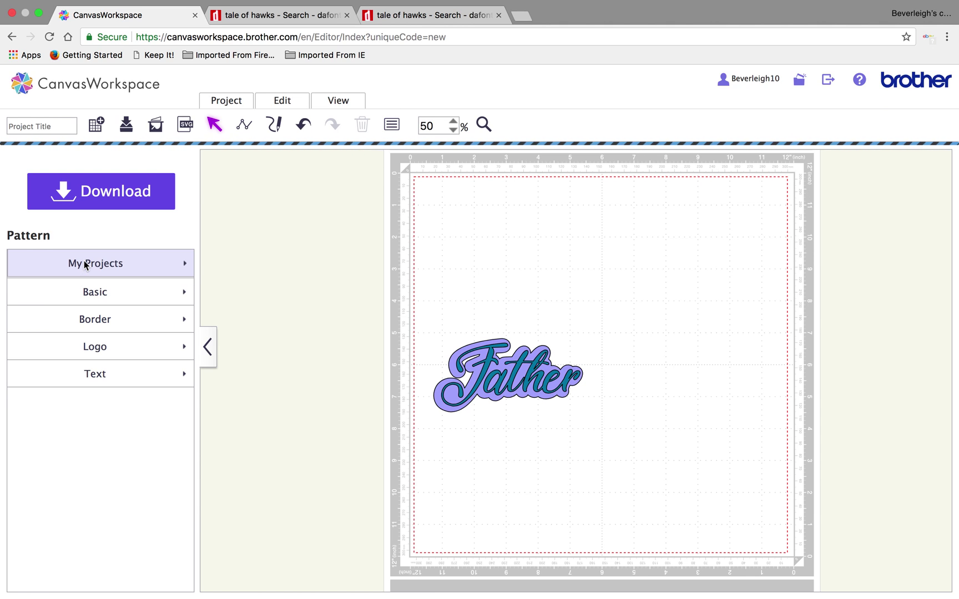
{"action": "left_click", "coordinate": [71, 318]}
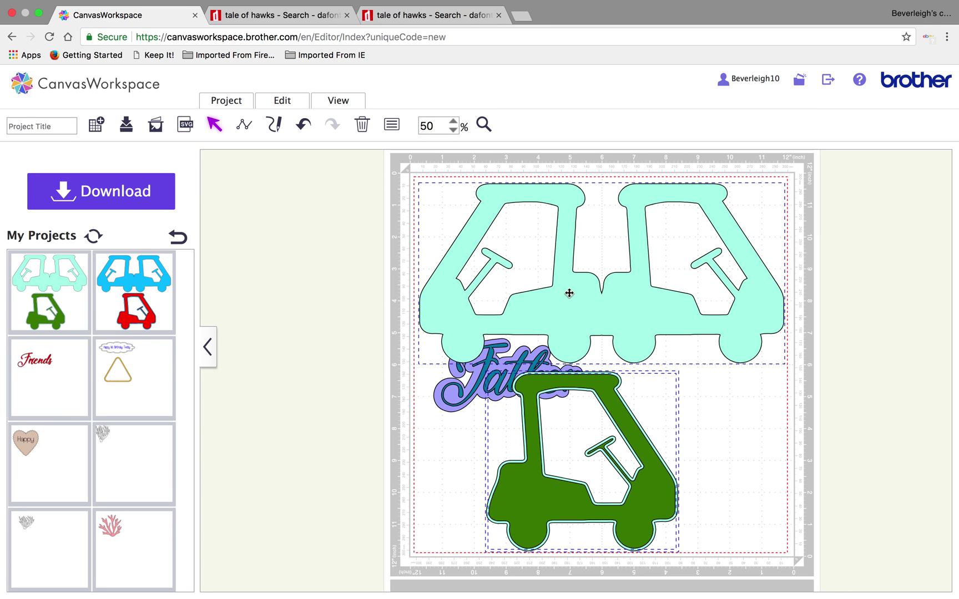
{"action": "left_click", "coordinate": [212, 356]}
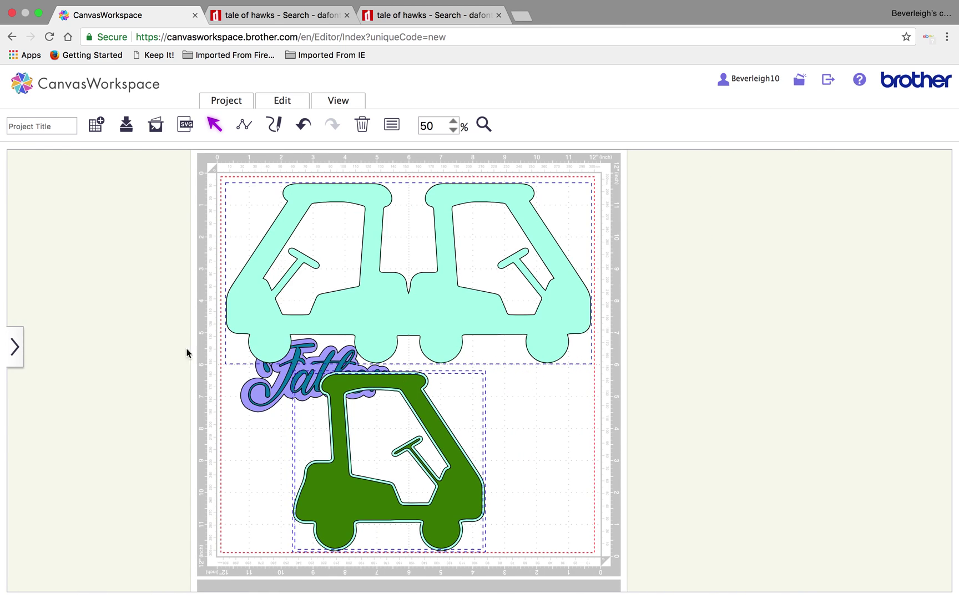
{"action": "left_click", "coordinate": [17, 350]}
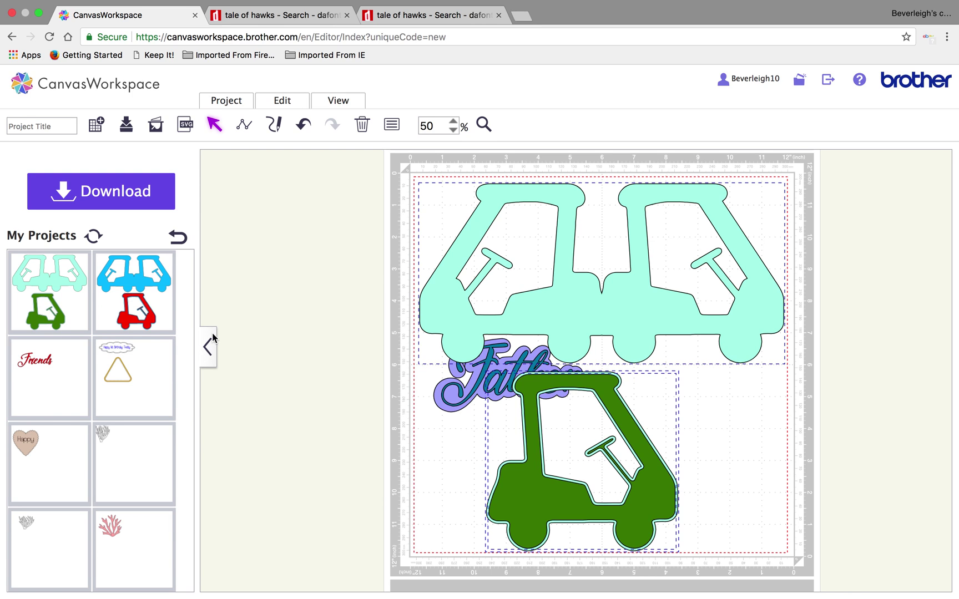
{"action": "left_click", "coordinate": [207, 347]}
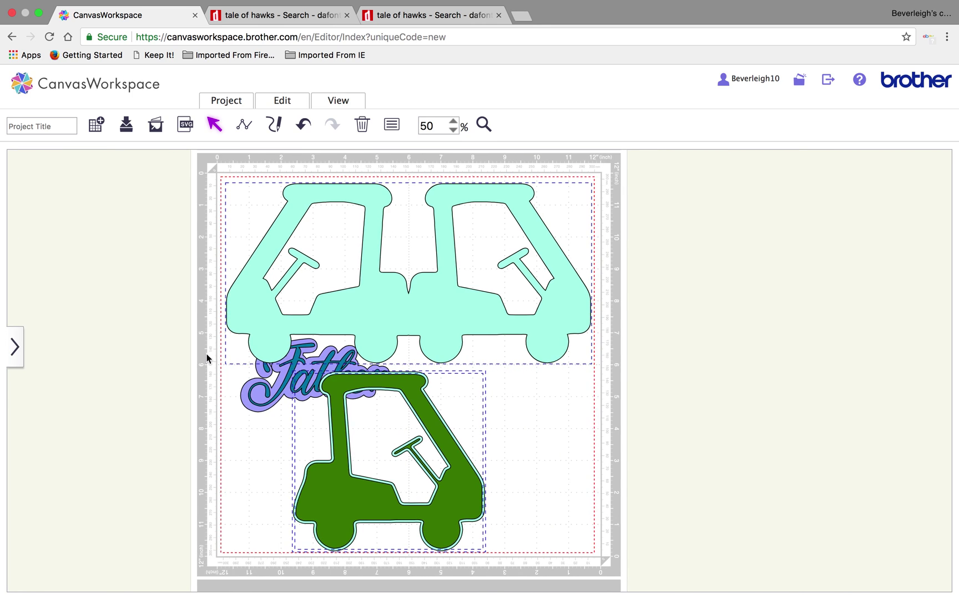
{"action": "left_click", "coordinate": [14, 345]}
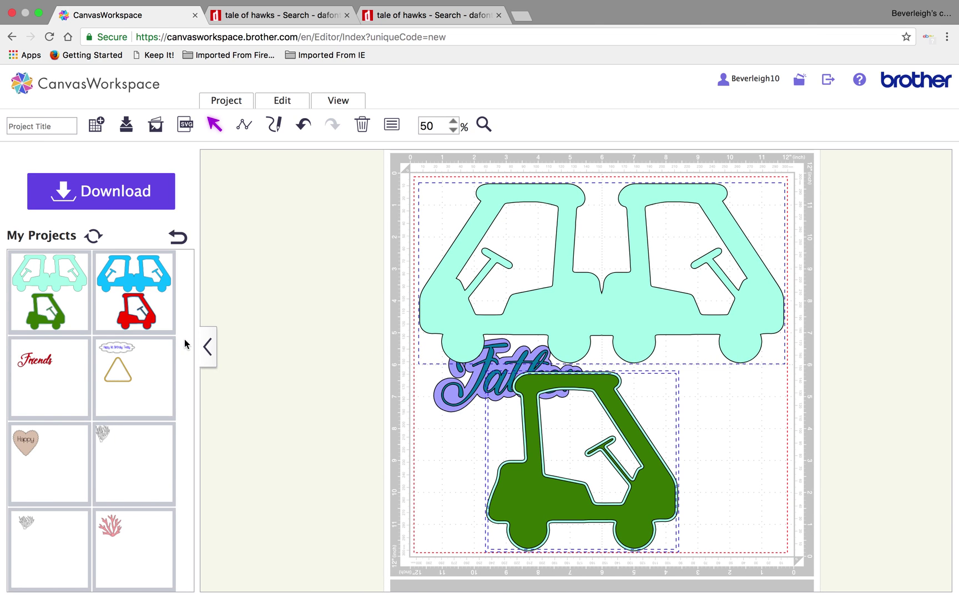
{"action": "left_click", "coordinate": [215, 349]}
- Move the inserted carts to the right of the word "Father" and delete the aqua double cart
{"action": "left_click_drag", "start_coordinate": [452, 286], "coordinate": [741, 288]}
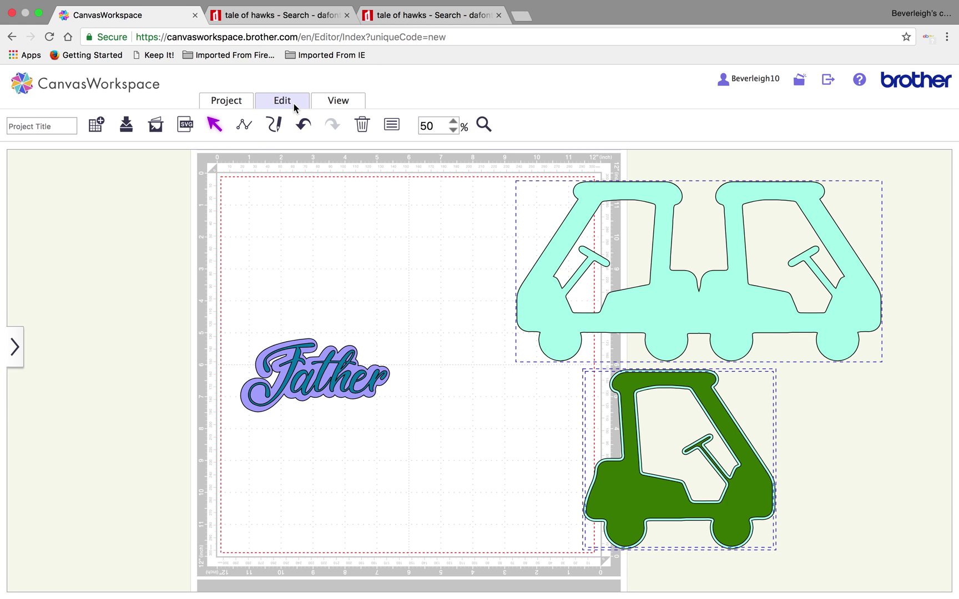
{"action": "left_click", "coordinate": [469, 266]}
{"action": "left_click", "coordinate": [680, 324]}
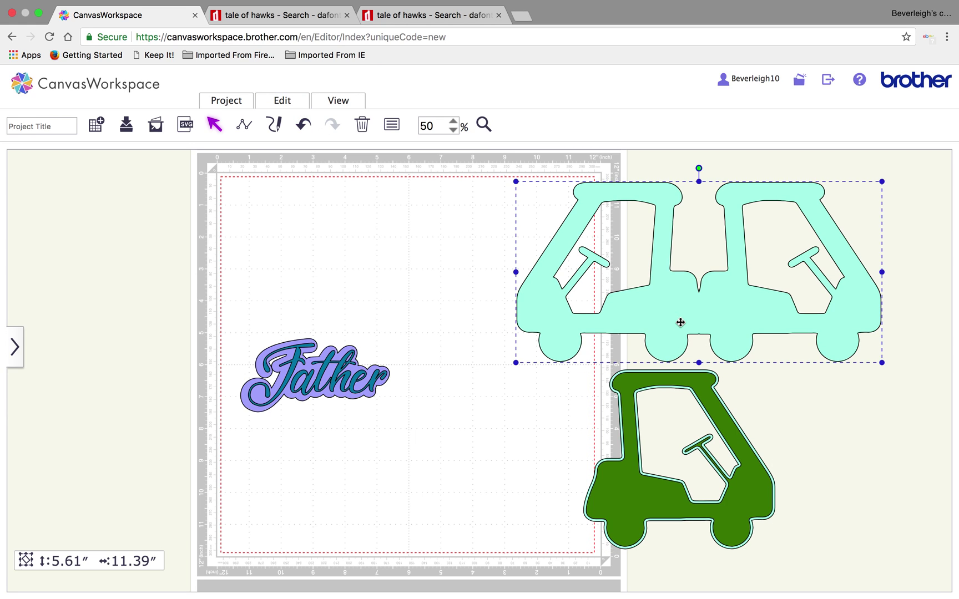
{"action": "key", "text": "Delete"}
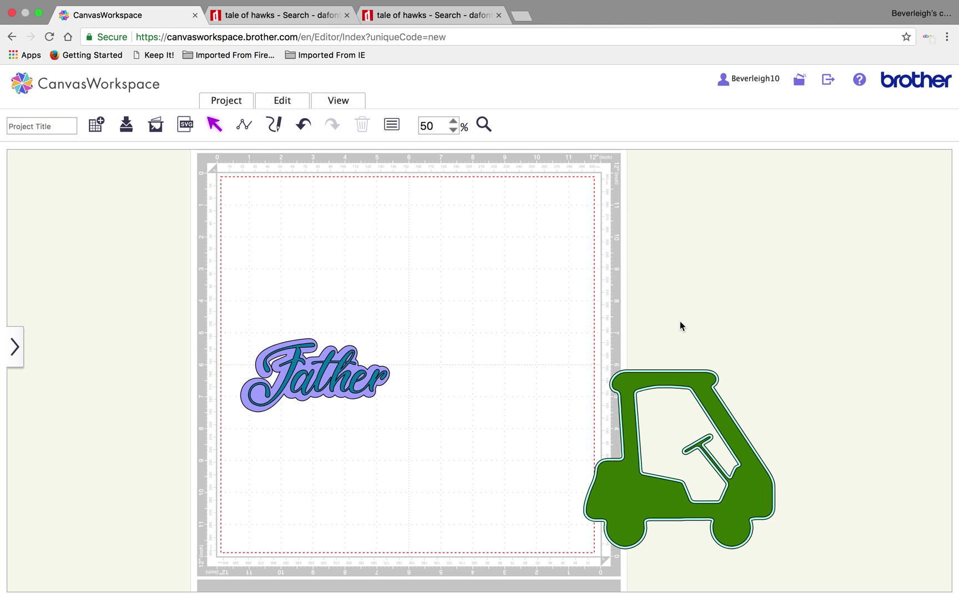
{"action": "left_click", "coordinate": [17, 343]}
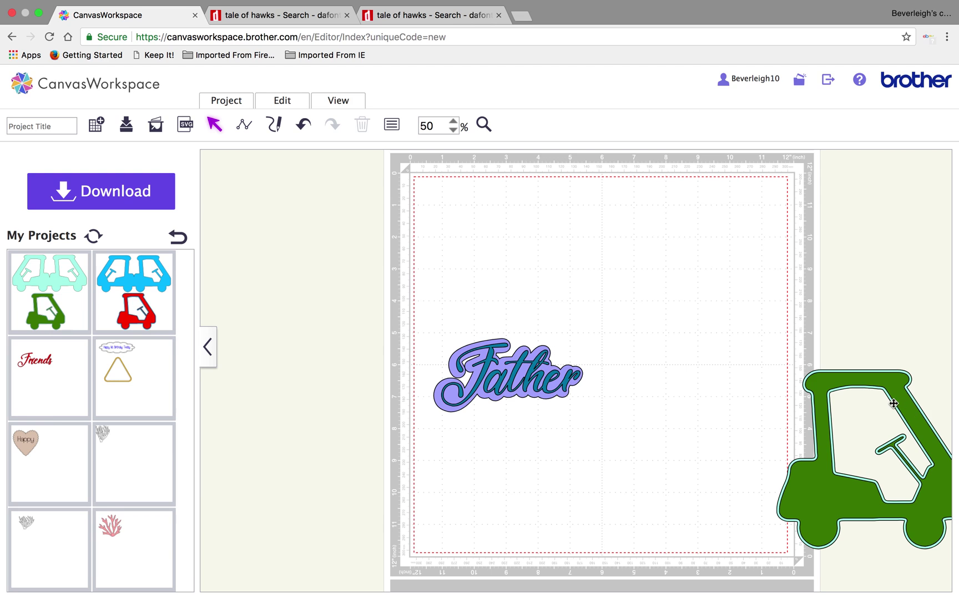
{"action": "left_click", "coordinate": [217, 348]}
{"action": "left_click", "coordinate": [656, 379]}
{"action": "left_click_drag", "start_coordinate": [657, 380], "coordinate": [696, 339]}
{"action": "left_click", "coordinate": [304, 124]}
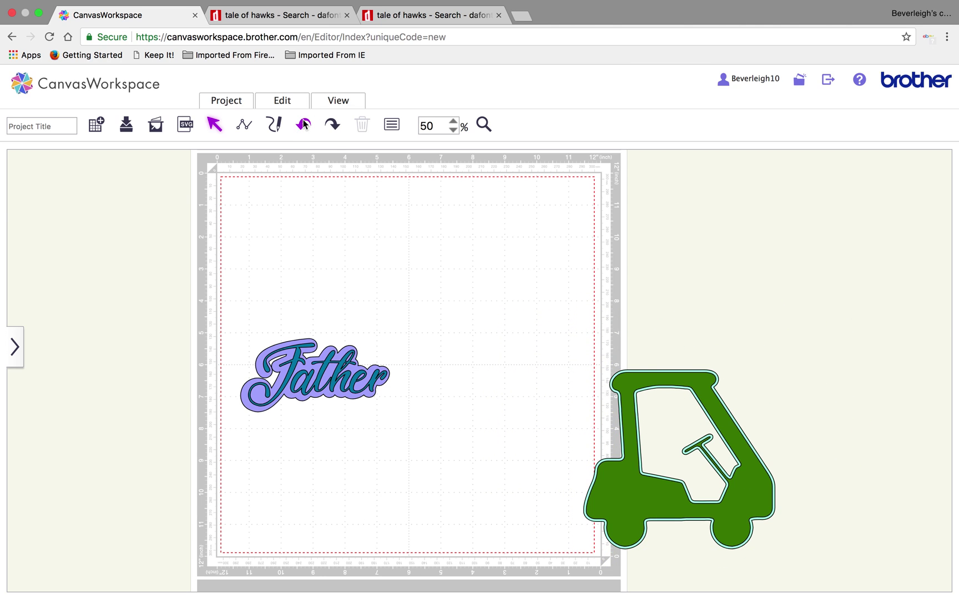
- Group the green cart with its outline and move it onto the upper right area of the mat
{"action": "left_click_drag", "start_coordinate": [589, 344], "coordinate": [724, 451]}
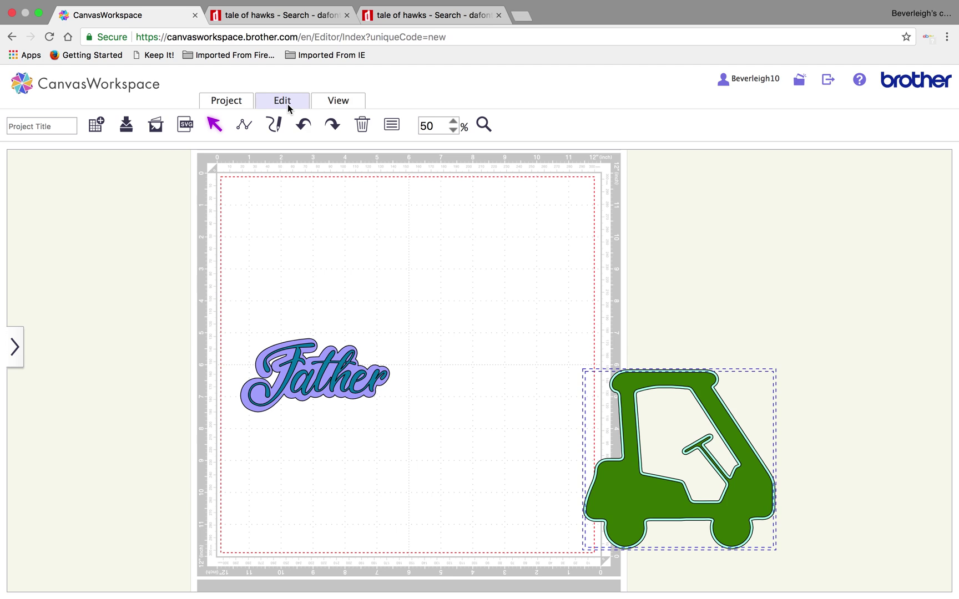
{"action": "left_click", "coordinate": [542, 345]}
{"action": "left_click_drag", "start_coordinate": [562, 331], "coordinate": [701, 462]}
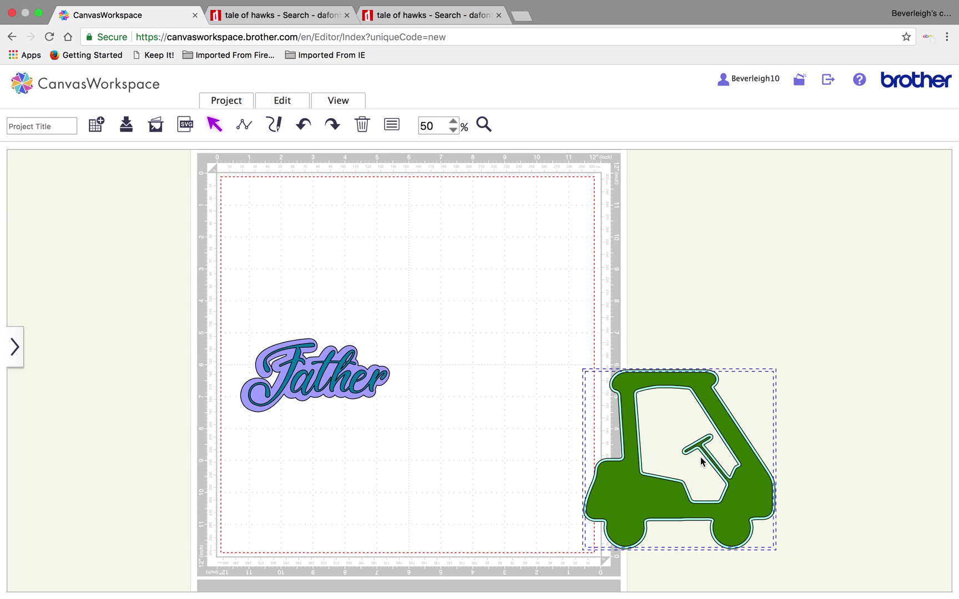
{"action": "left_click", "coordinate": [281, 102]}
{"action": "left_click", "coordinate": [298, 198]}
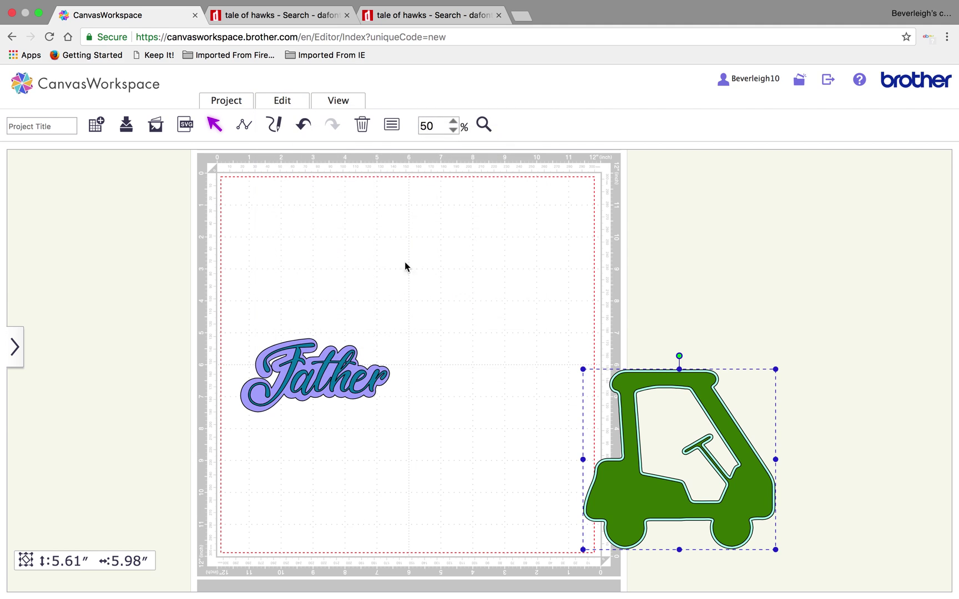
{"action": "left_click_drag", "start_coordinate": [484, 298], "coordinate": [474, 228]}
- Group the word "Father" with its light purple background
{"action": "left_click_drag", "start_coordinate": [188, 293], "coordinate": [385, 410]}
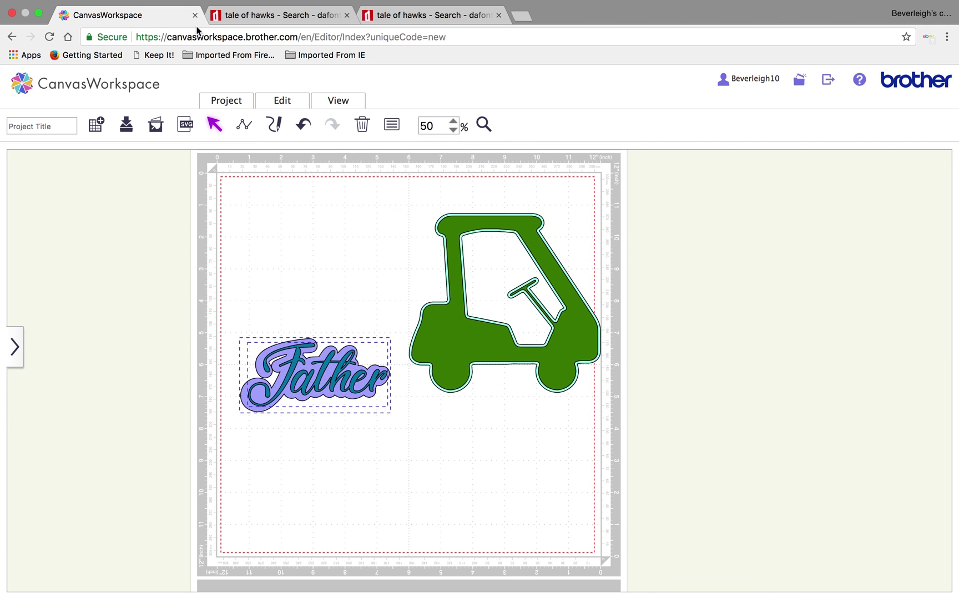
{"action": "left_click", "coordinate": [282, 100]}
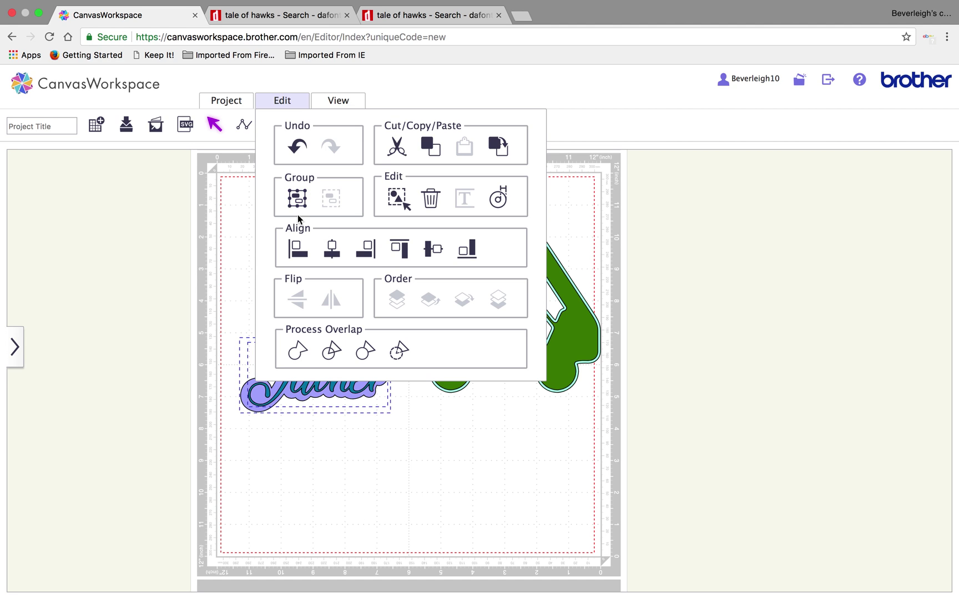
{"action": "left_click", "coordinate": [298, 198]}
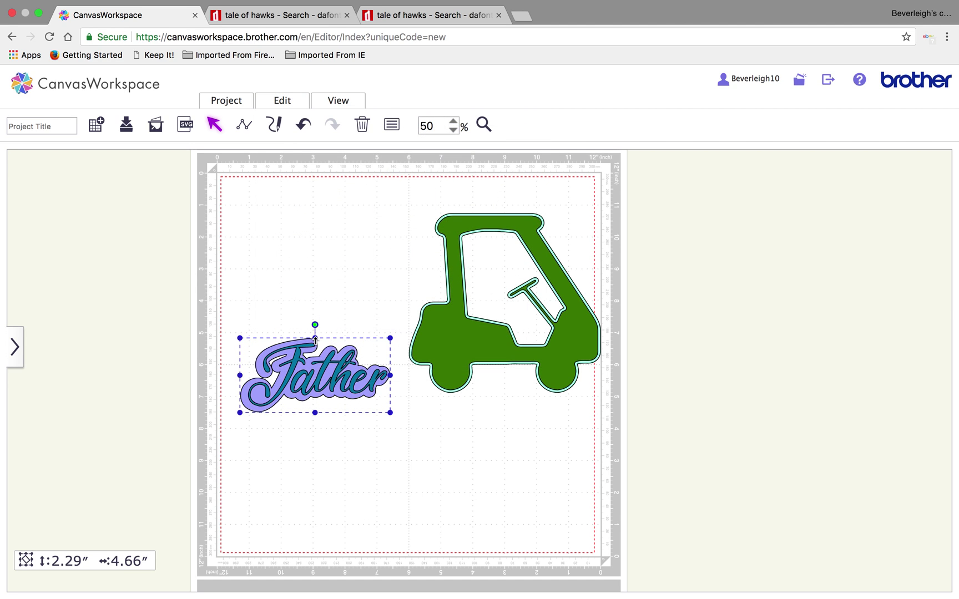
- Rotate the grouped "Father" slightly counterclockwise and place it across the green cart's window opening, below the roof
{"action": "left_click_drag", "start_coordinate": [314, 324], "coordinate": [295, 328]}
{"action": "left_click_drag", "start_coordinate": [351, 367], "coordinate": [521, 319]}
{"action": "left_click_drag", "start_coordinate": [564, 259], "coordinate": [555, 288]}
{"action": "mouse_move", "coordinate": [517, 327]}
{"action": "left_mouse_down"}
{"action": "mouse_move", "coordinate": [522, 334]}
{"action": "mouse_move", "coordinate": [507, 330]}
{"action": "left_mouse_up"}
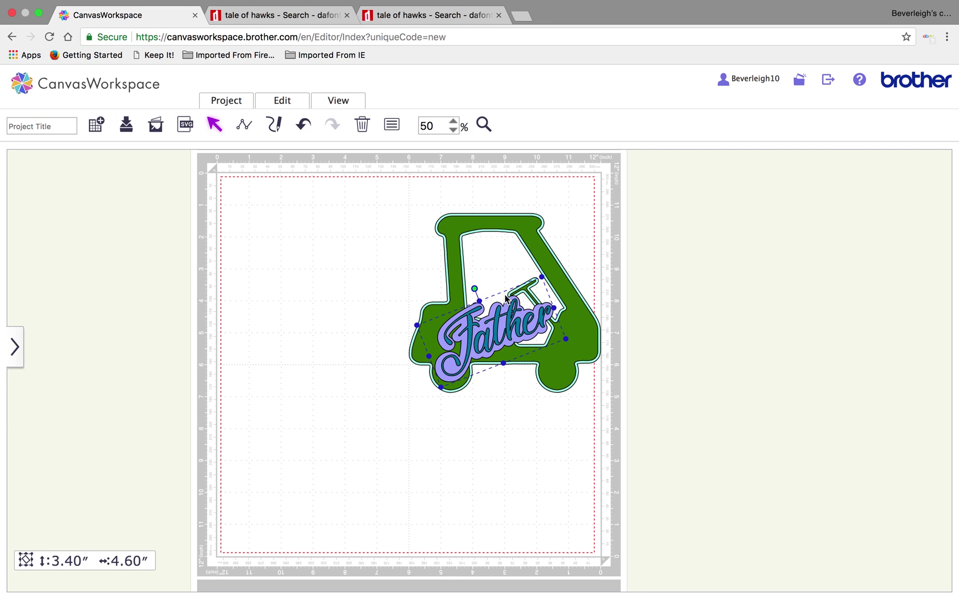
{"action": "left_click_drag", "start_coordinate": [480, 341], "coordinate": [480, 278]}
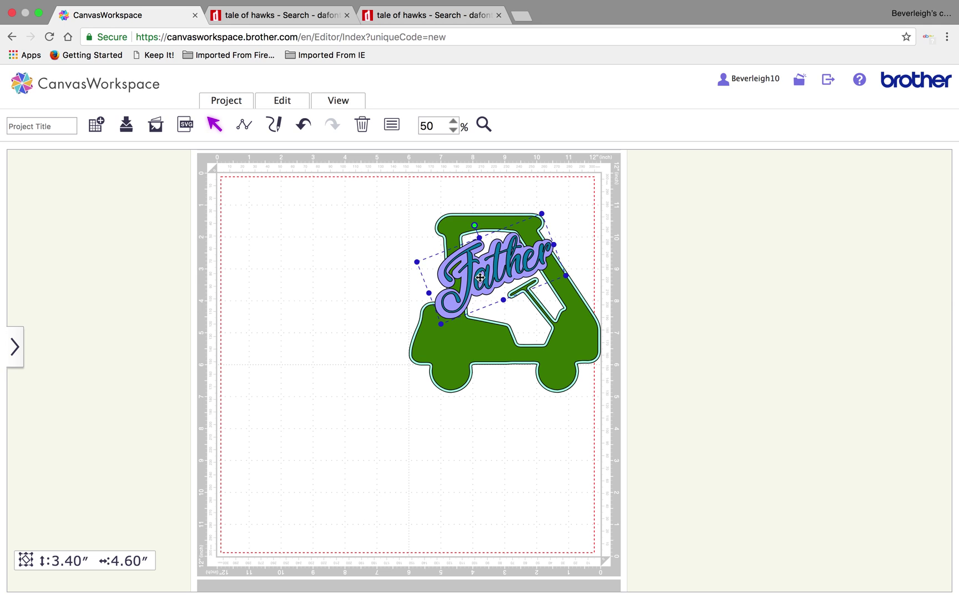
{"action": "left_click", "coordinate": [456, 245]}
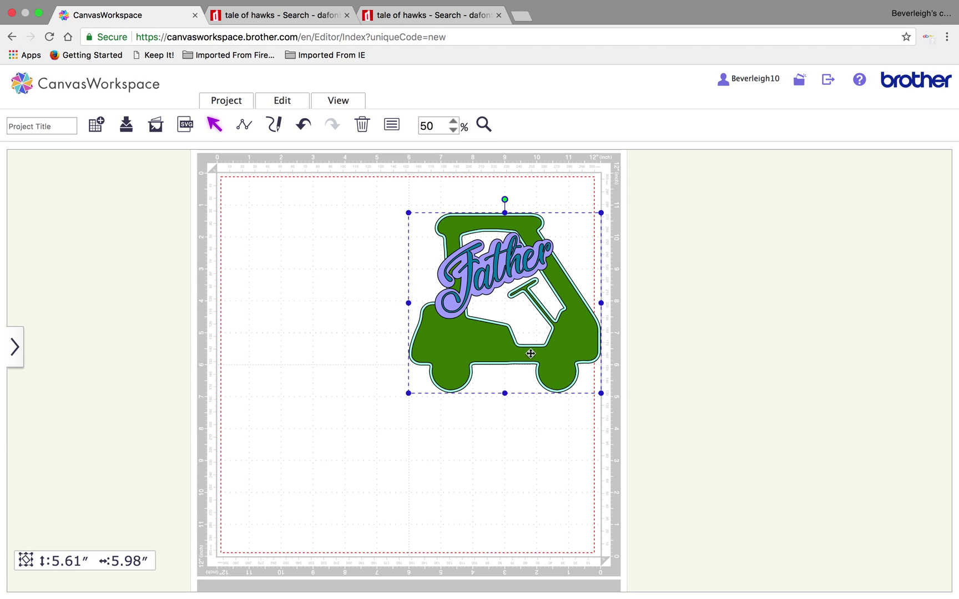
{"action": "left_click", "coordinate": [496, 276]}
{"action": "left_click", "coordinate": [344, 409]}
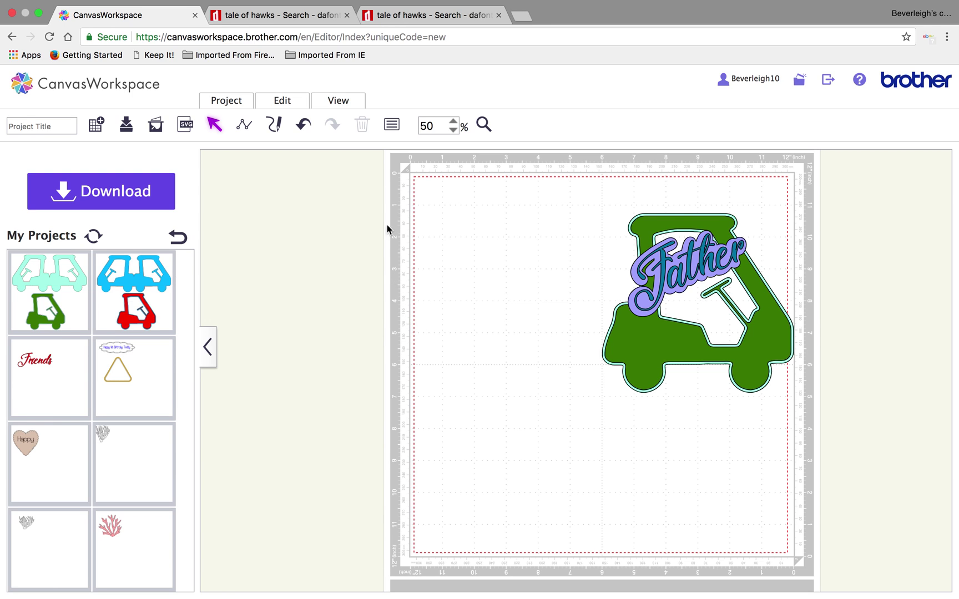
- Search Google in a new browser tab for "golf club silhouette"
{"action": "left_click", "coordinate": [520, 15]}
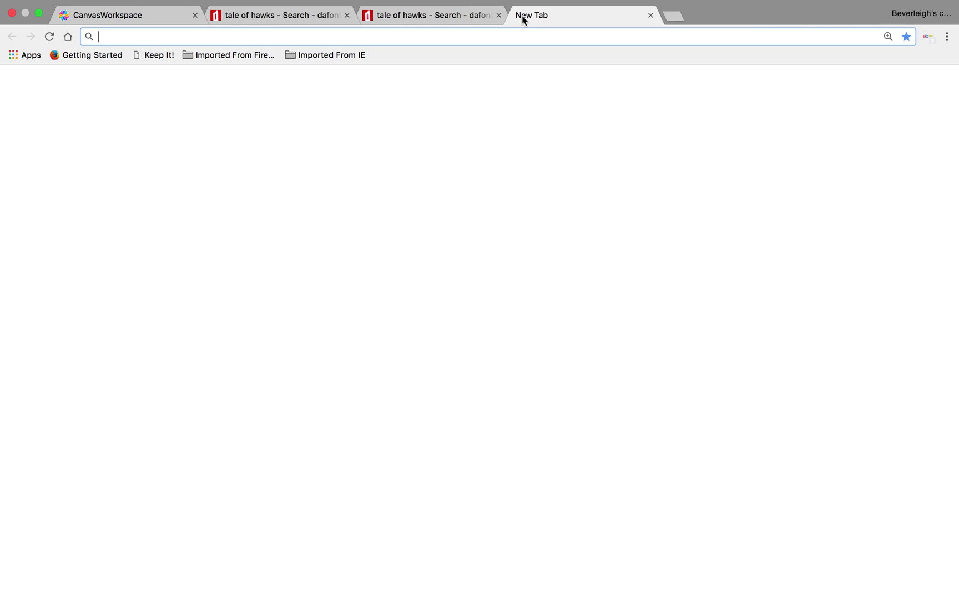
{"action": "left_click", "coordinate": [374, 325]}
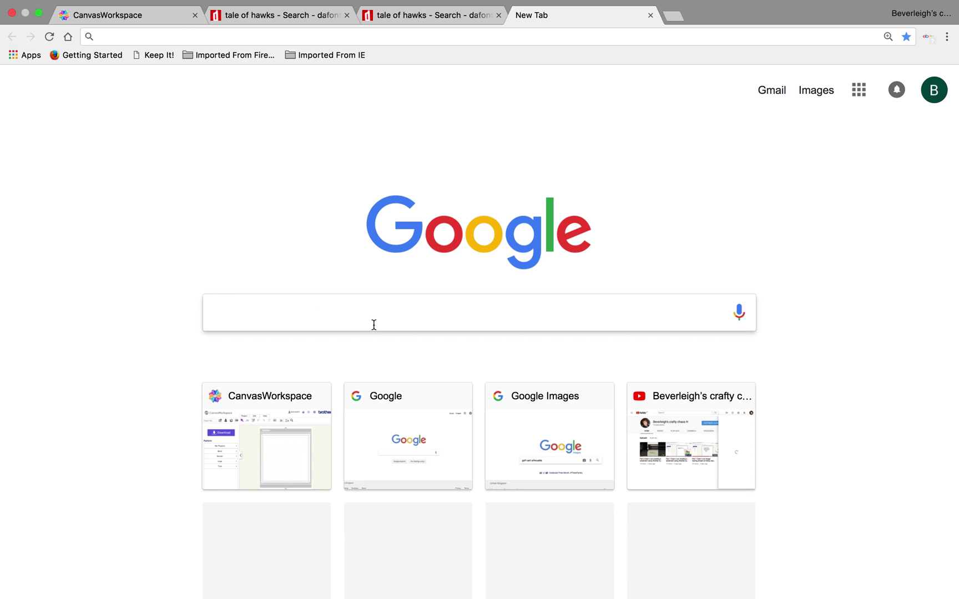
{"action": "type", "text": "gl"}
{"action": "key", "text": "BackSpace"}
{"action": "key", "text": "BackSpace"}
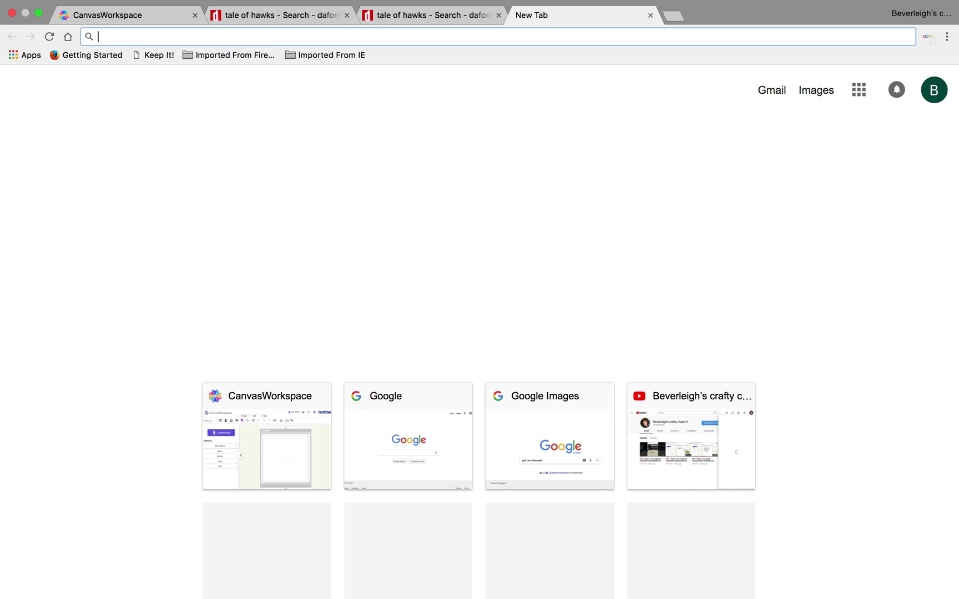
{"action": "type", "text": "golg"}
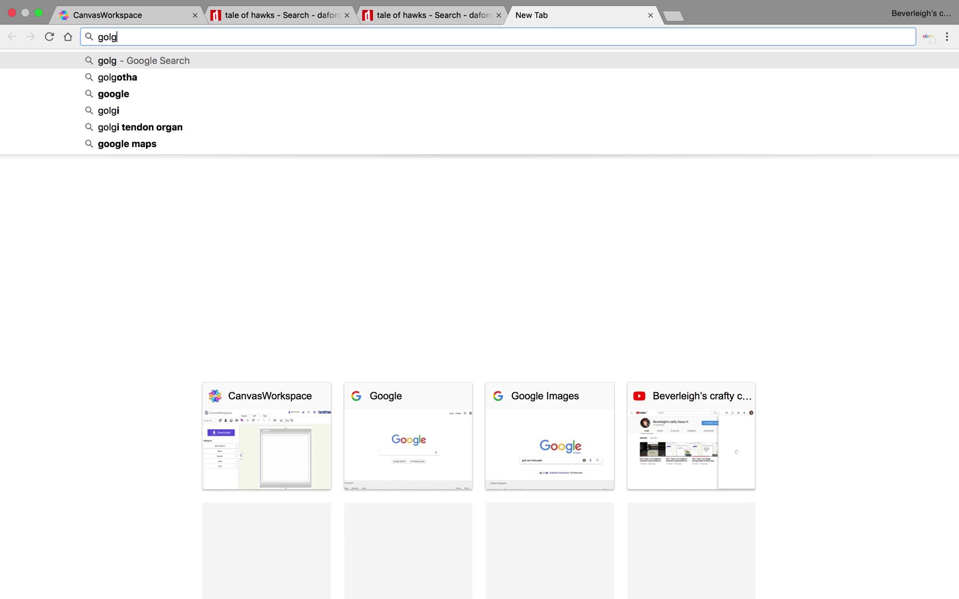
{"action": "key", "text": "BackSpace"}
{"action": "type", "text": "f cliu"}
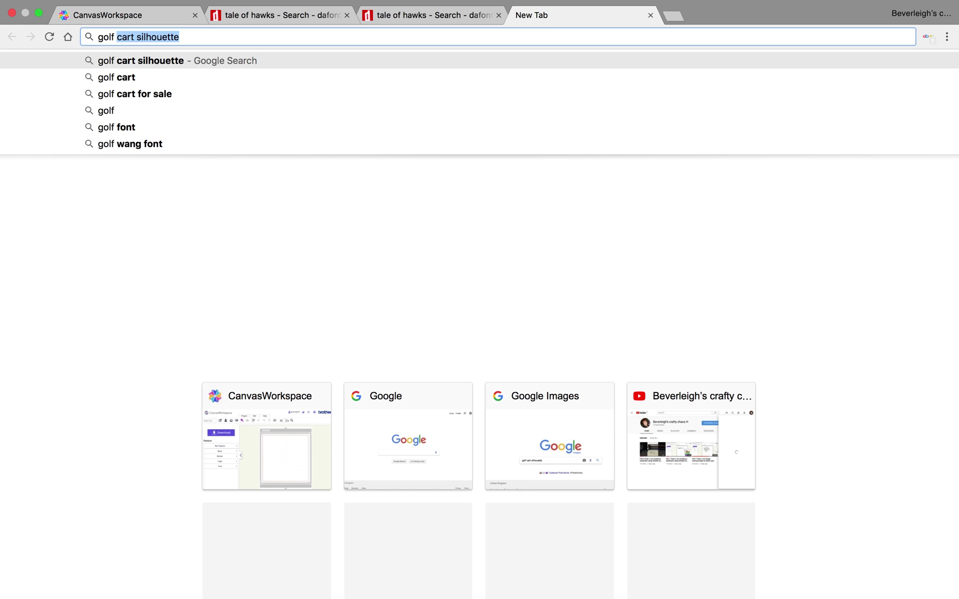
{"action": "key", "text": "BackSpace"}
{"action": "key", "text": "BackSpace"}
{"action": "type", "text": "ub"}
{"action": "key", "text": "BackSpace"}
{"action": "key", "text": "BackSpace"}
{"action": "type", "text": "u"}
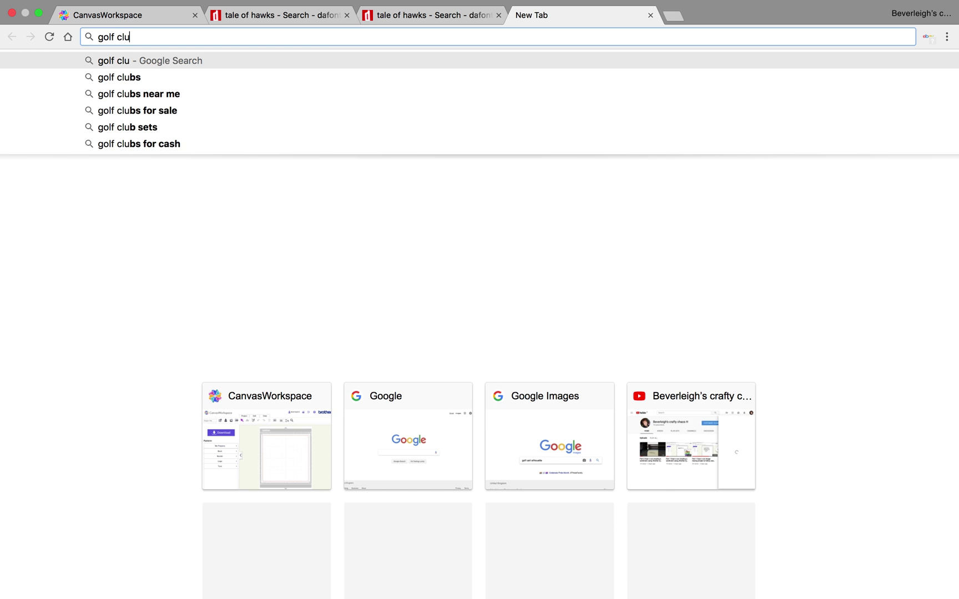
{"action": "type", "text": "b si"}
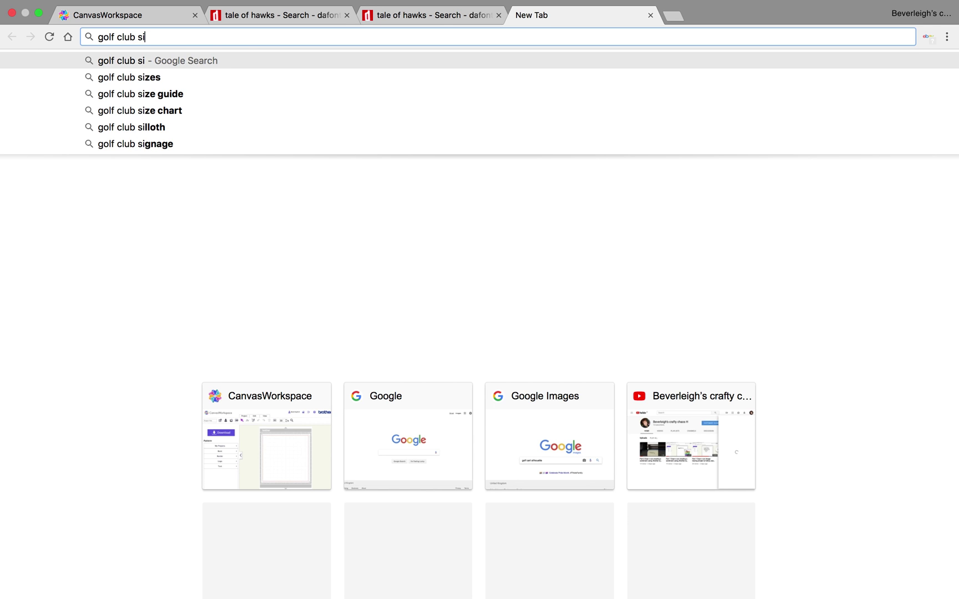
{"action": "type", "text": "lhouete"}
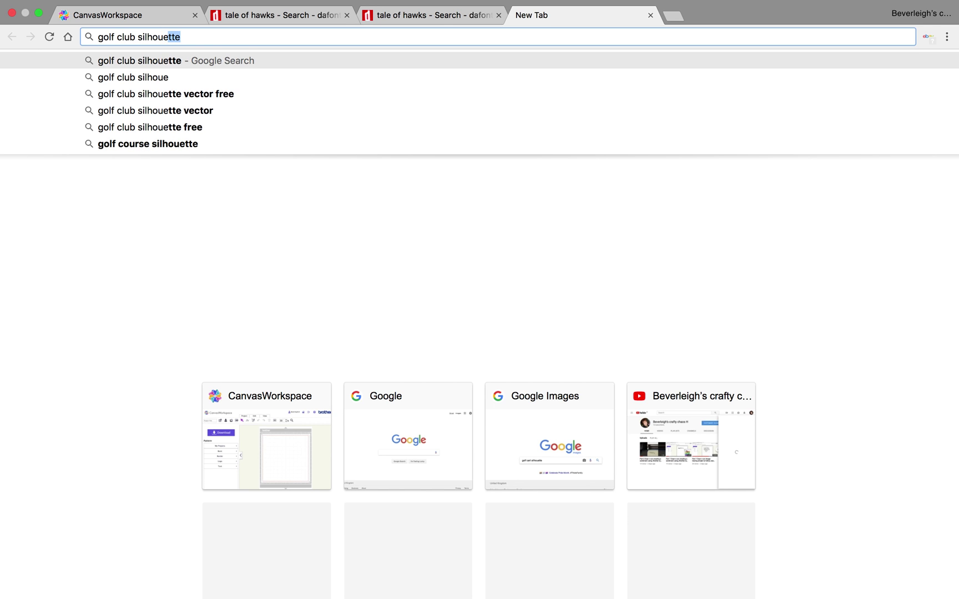
{"action": "key", "text": "BackSpace"}
{"action": "type", "text": "te"}
{"action": "key", "text": "Return"}
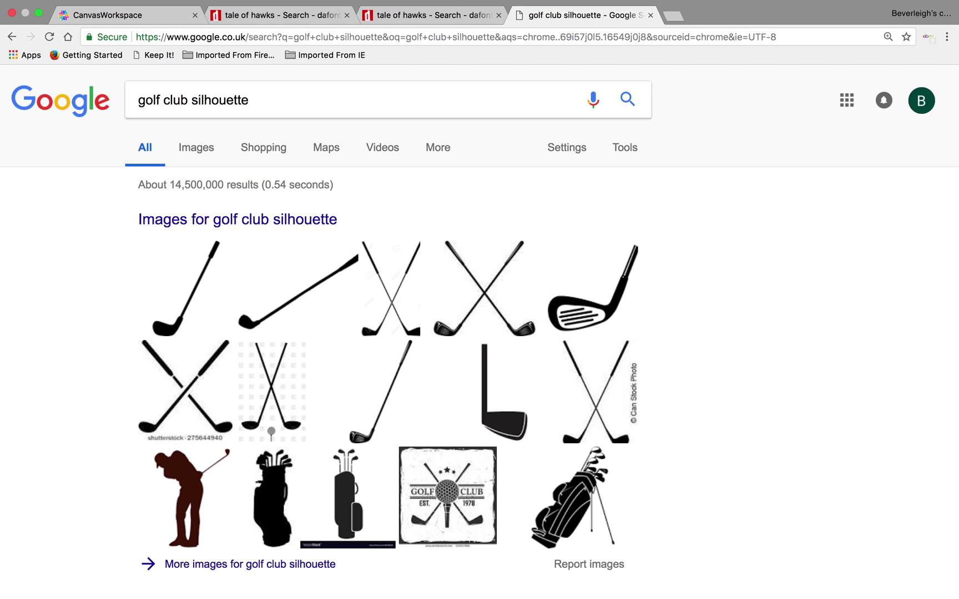
- Open the first single golf club silhouette among the image results and save it to the Desktop as "golf club" in PNG format
{"action": "left_click", "coordinate": [197, 147]}
{"action": "scroll", "coordinate": [333, 382], "scroll_direction": "down", "scroll_amount": 2}
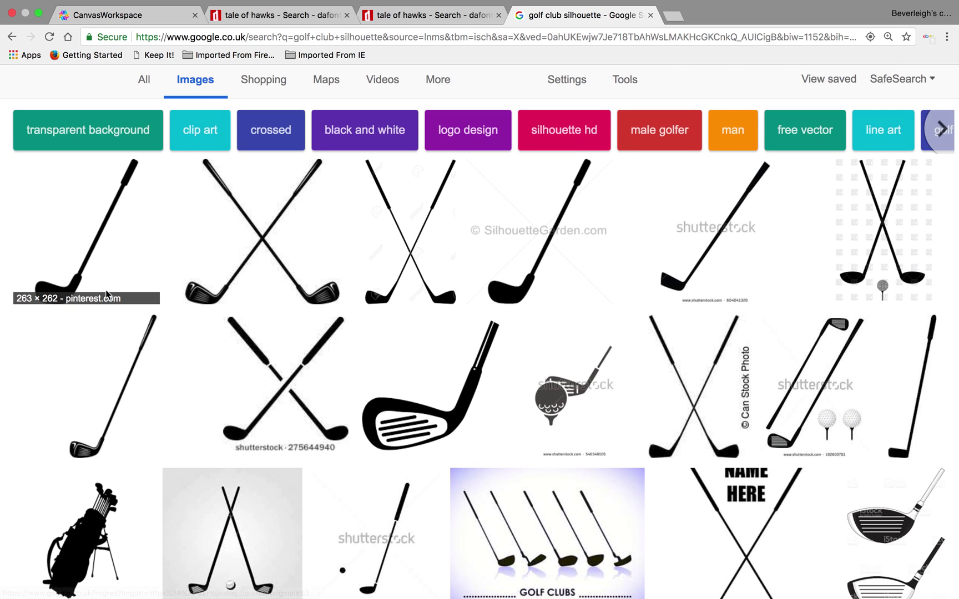
{"action": "left_click", "coordinate": [95, 233]}
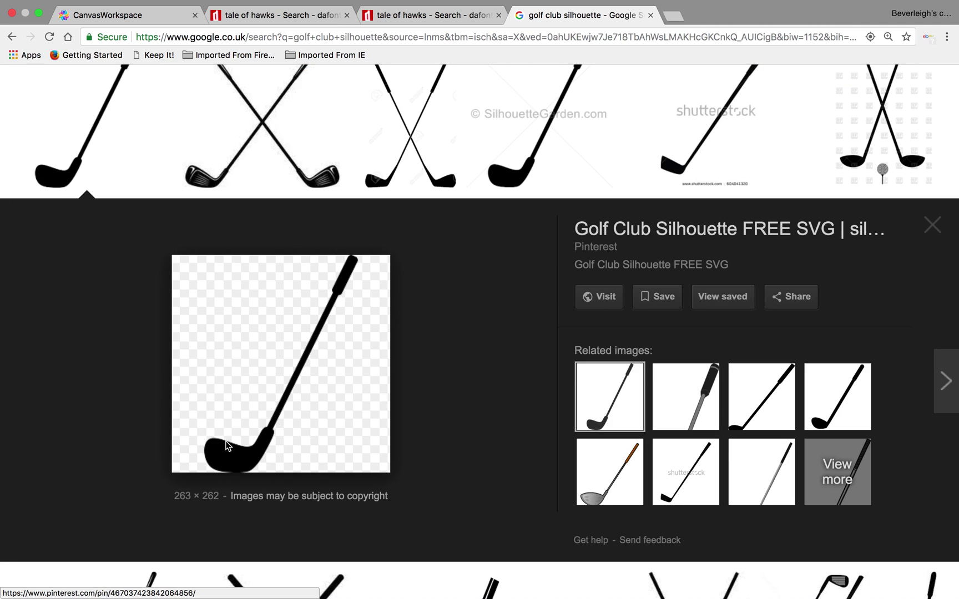
{"action": "right_click", "coordinate": [312, 348]}
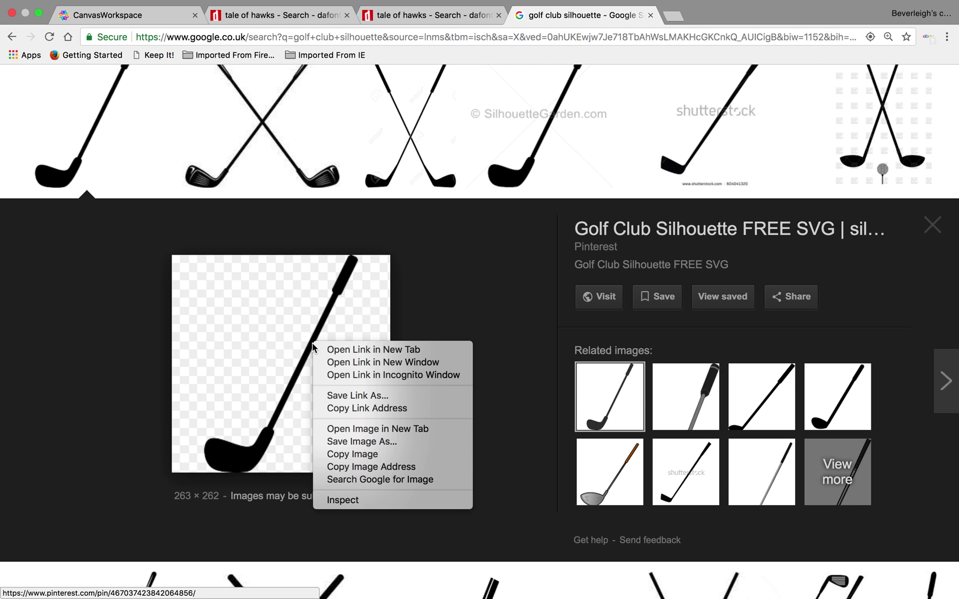
{"action": "left_click", "coordinate": [347, 441]}
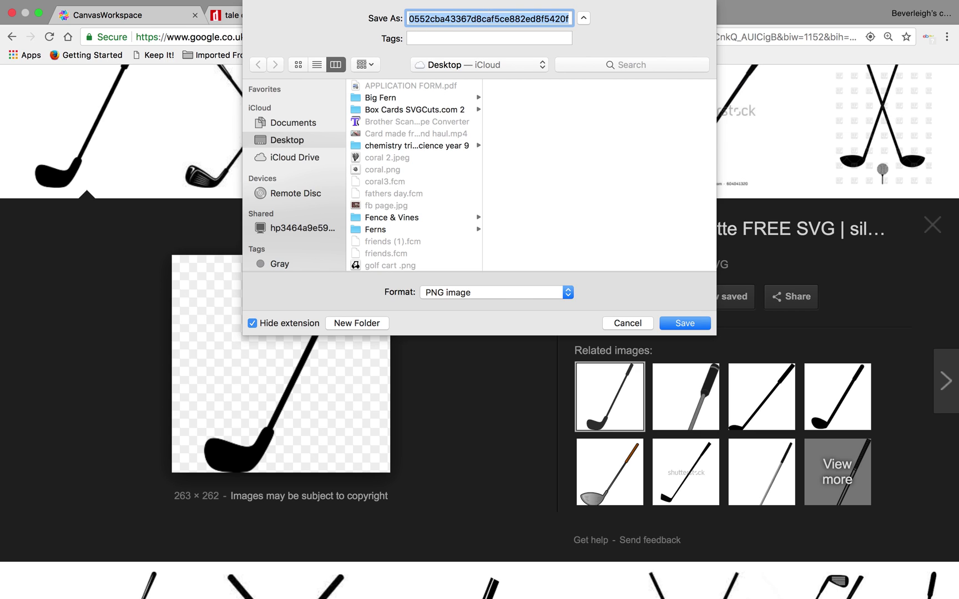
{"action": "type", "text": "golf club"}
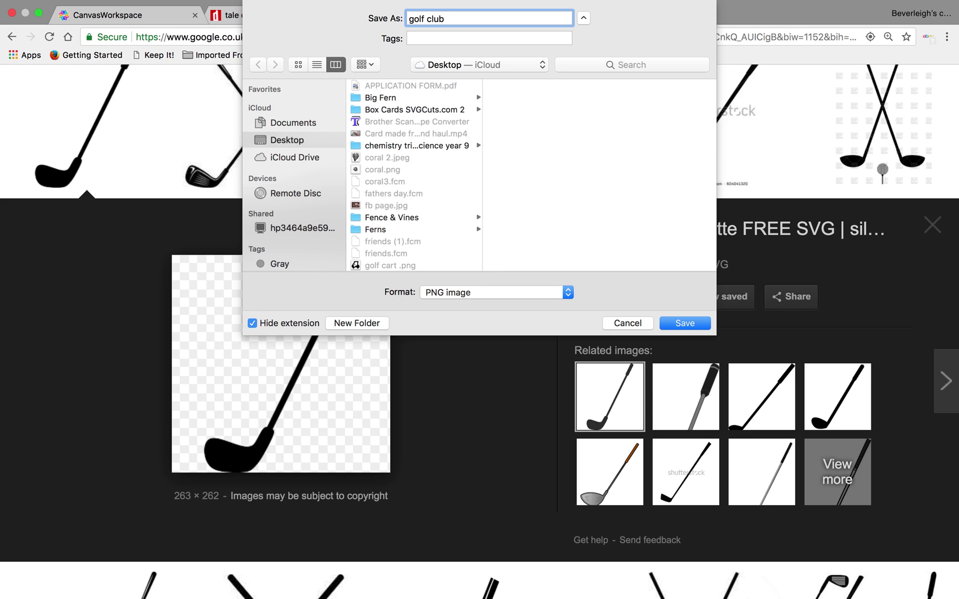
{"action": "key", "text": "Return"}
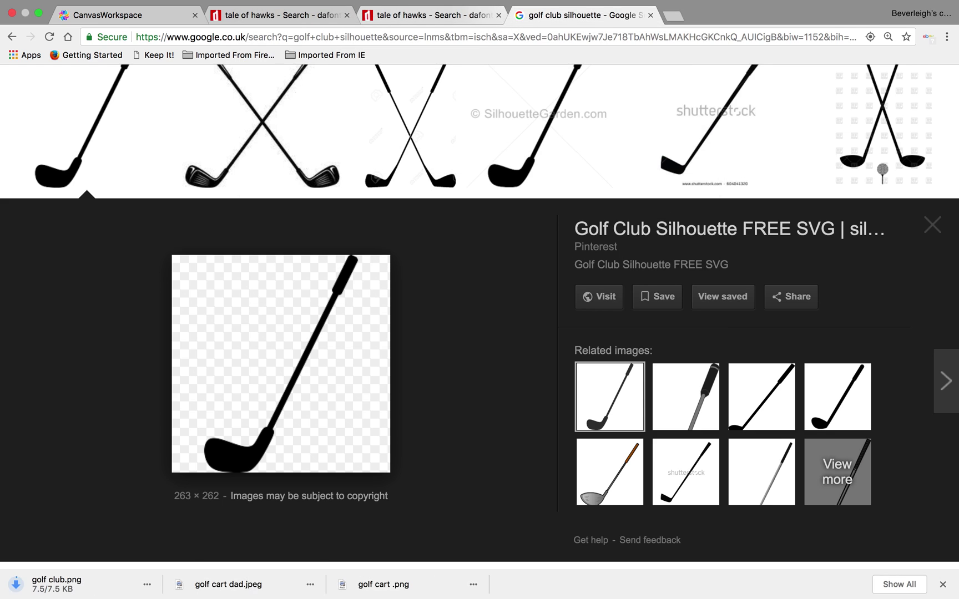
- Return to CanvasWorkspace and load golf club.png from the Desktop for image tracing
{"action": "left_click", "coordinate": [134, 15]}
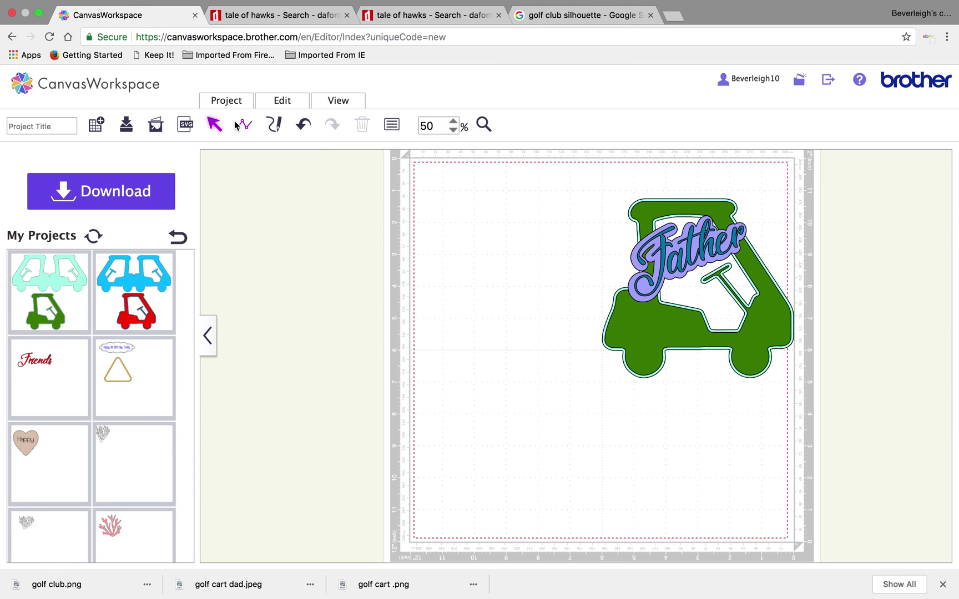
{"action": "left_click", "coordinate": [156, 124]}
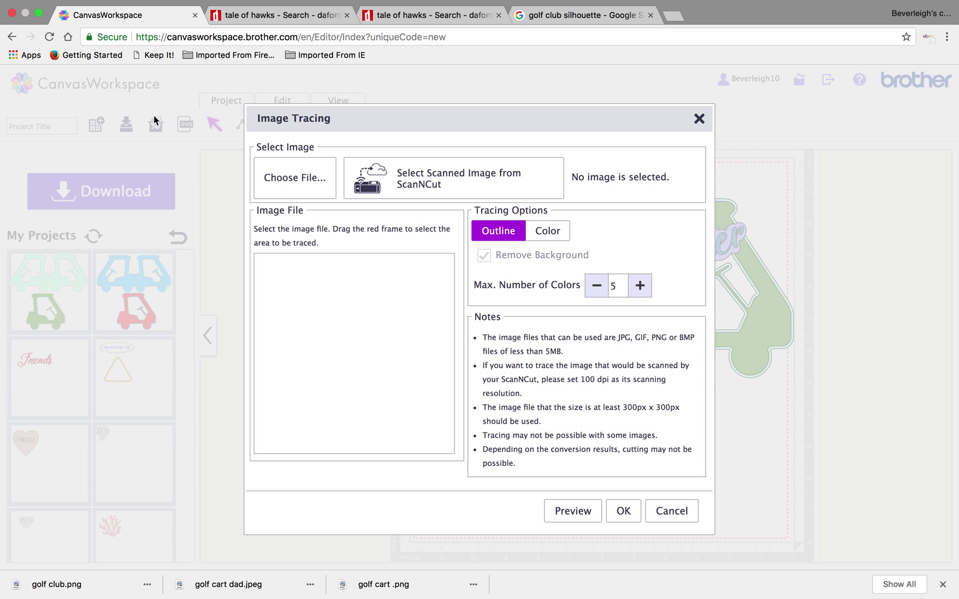
{"action": "left_click", "coordinate": [294, 178]}
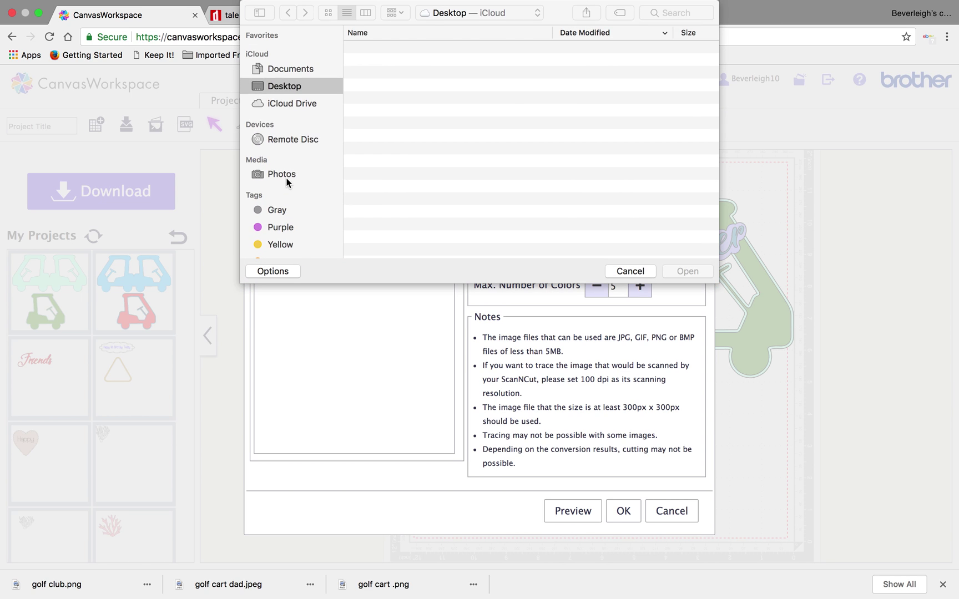
{"action": "left_click", "coordinate": [397, 49]}
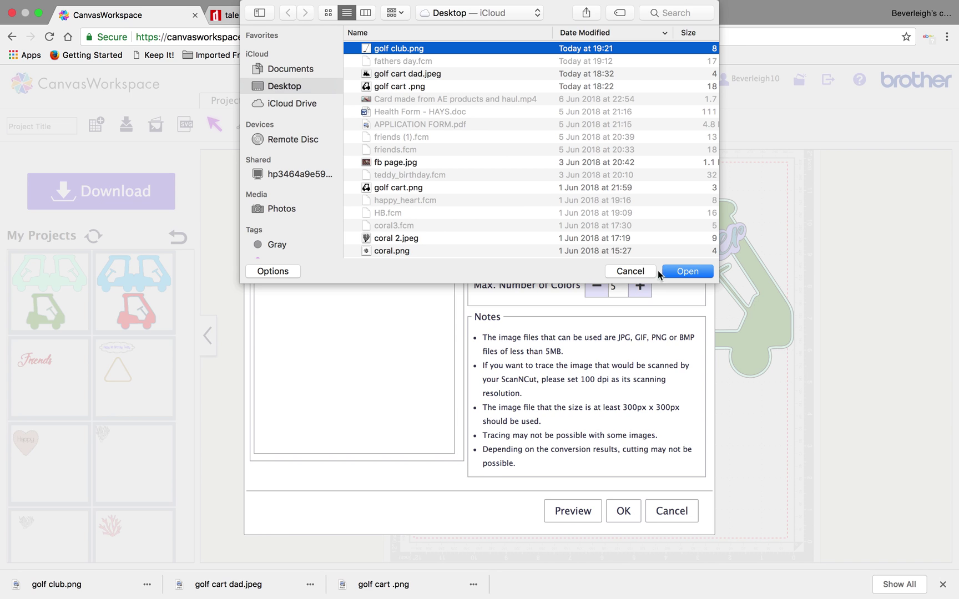
{"action": "left_click", "coordinate": [688, 271]}
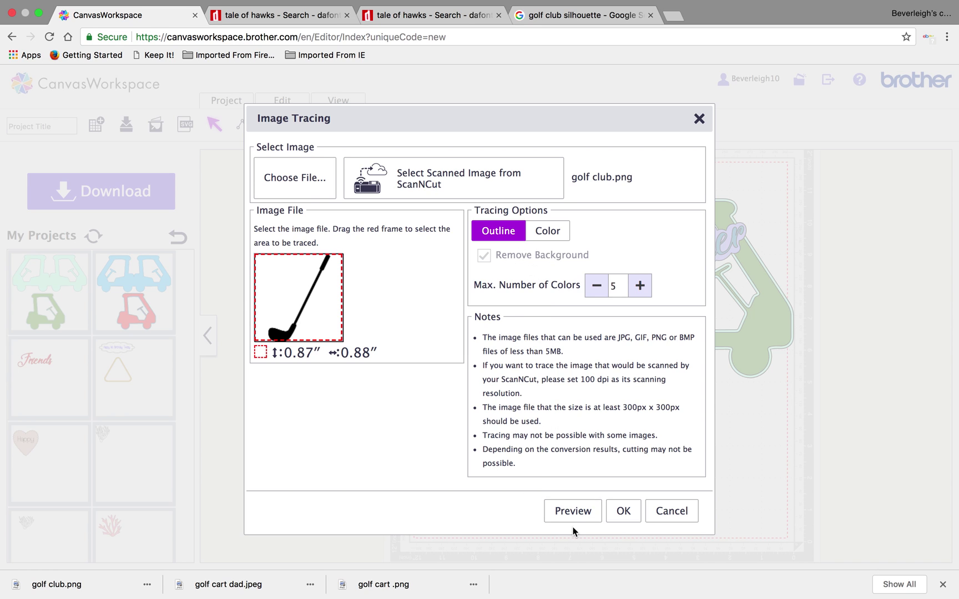
- Trace the golf club as an outline with a maximum of 2 colors and decline pasting the source image on the work area
{"action": "left_click", "coordinate": [574, 512]}
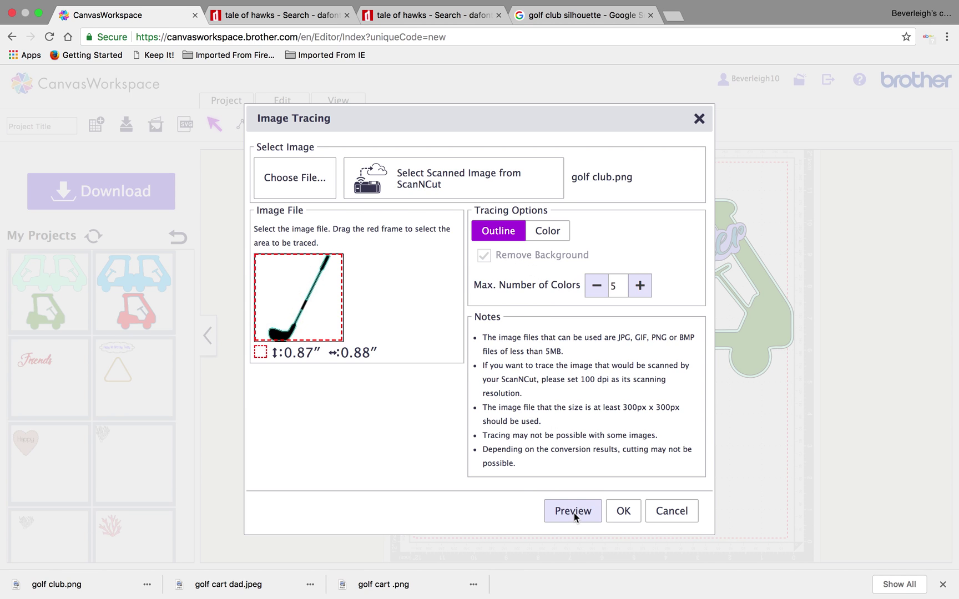
{"action": "left_click", "coordinate": [595, 286]}
{"action": "left_click", "coordinate": [595, 287]}
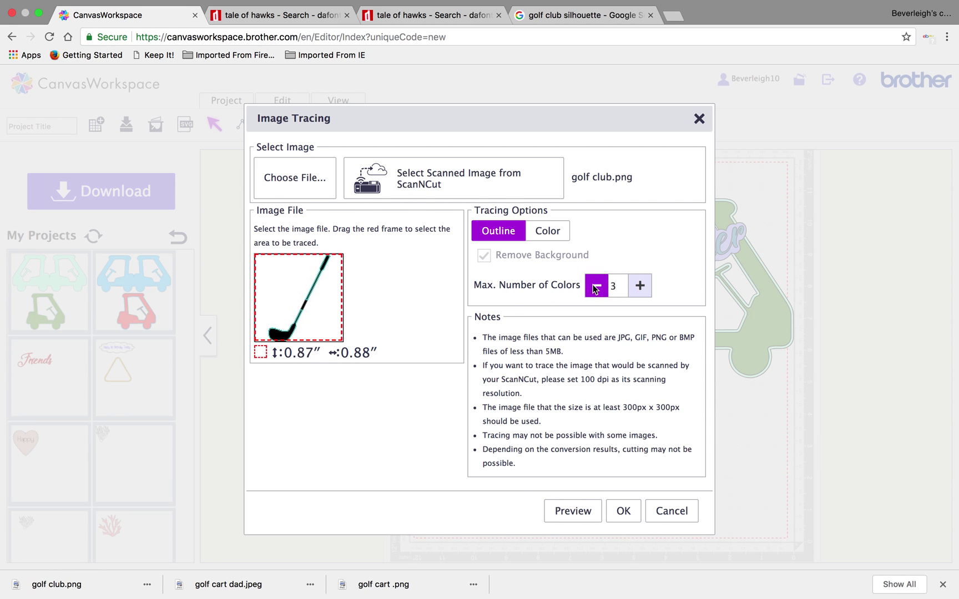
{"action": "left_click", "coordinate": [574, 510]}
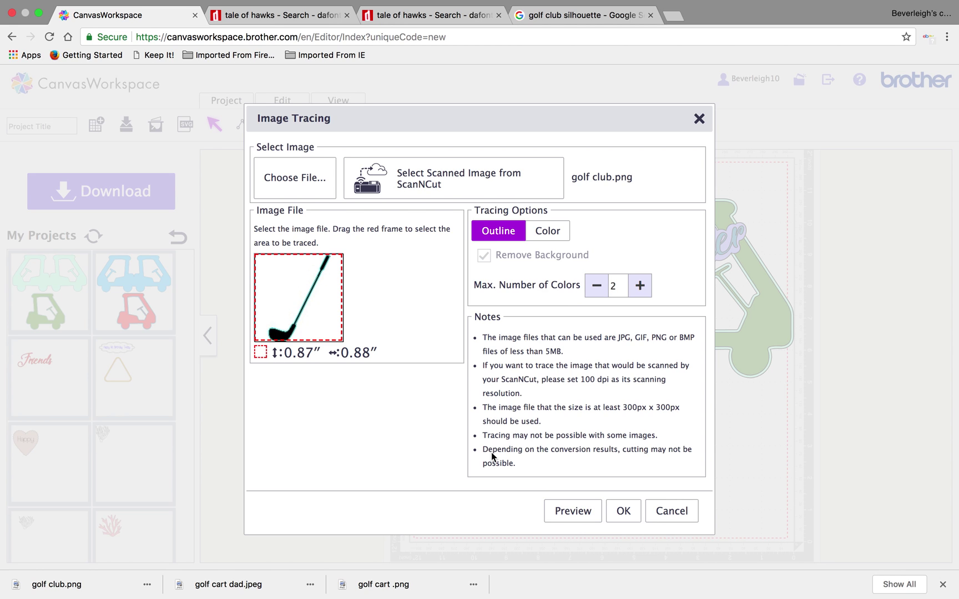
{"action": "left_click", "coordinate": [618, 513]}
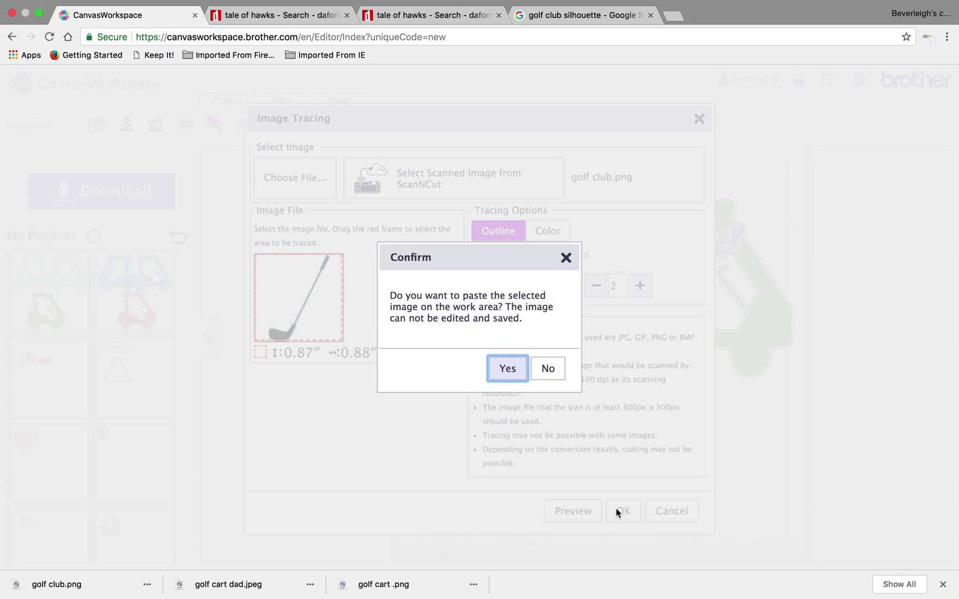
{"action": "left_click", "coordinate": [541, 368]}
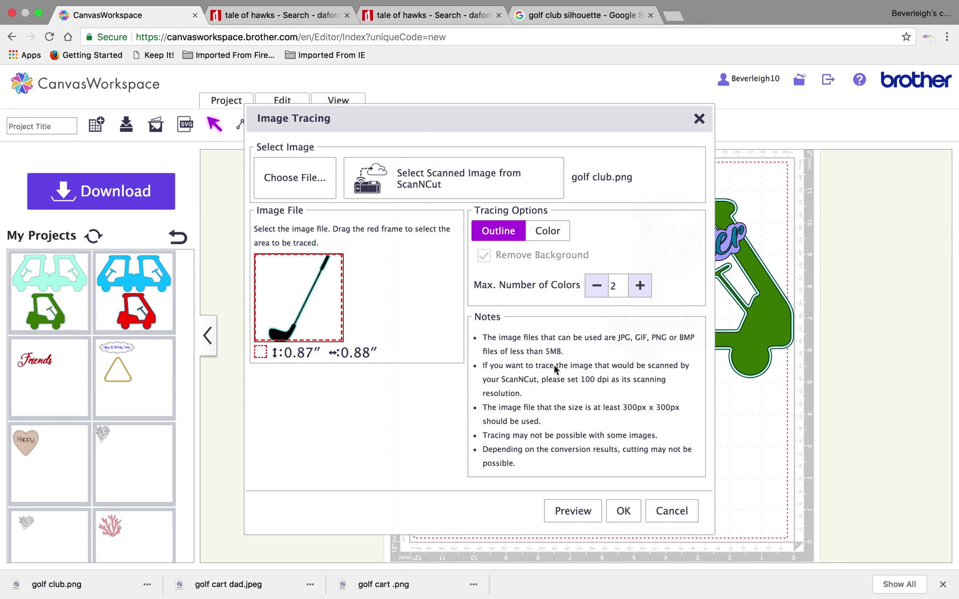
- Enlarge the traced golf club to about 3.93 by 2.79 inches and place it just left of the green cart
{"action": "left_click_drag", "start_coordinate": [430, 175], "coordinate": [575, 322]}
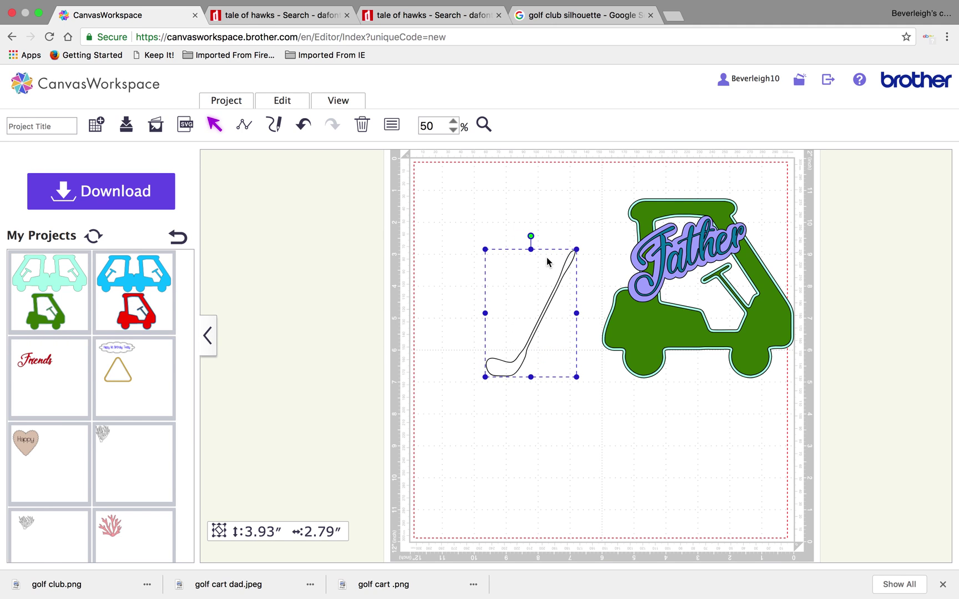
{"action": "left_click", "coordinate": [550, 239]}
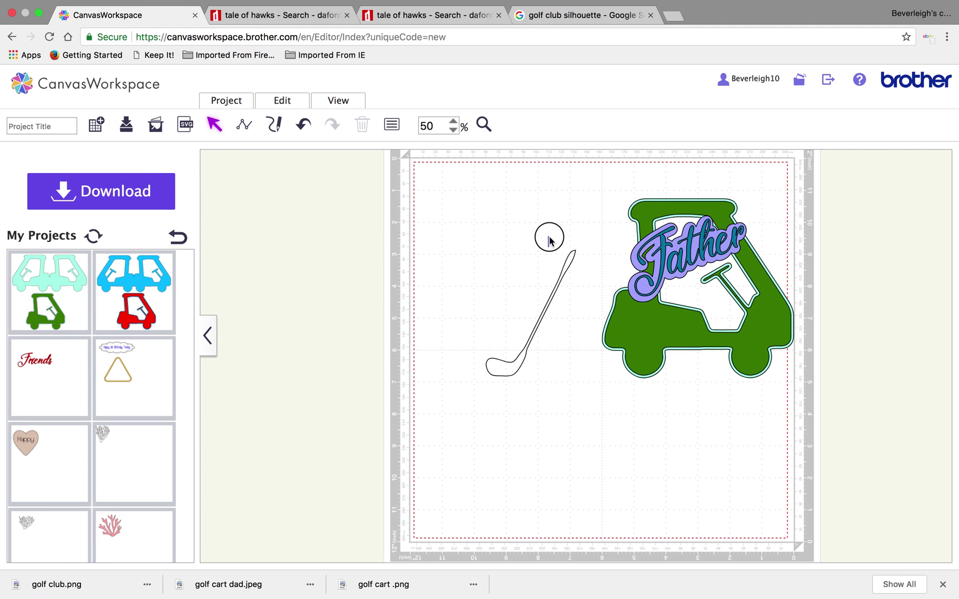
{"action": "left_click_drag", "start_coordinate": [553, 295], "coordinate": [570, 258]}
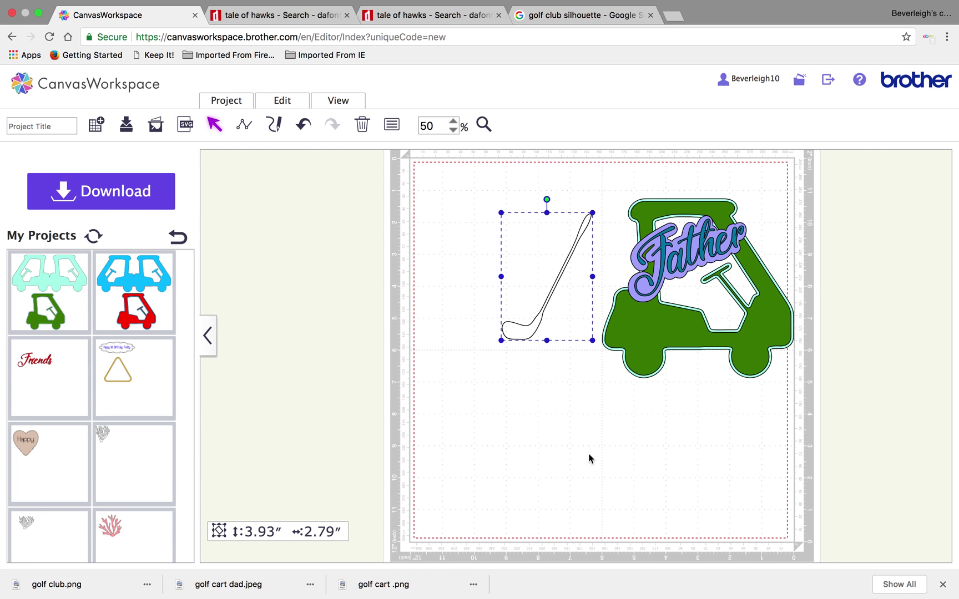
- Fill the golf club with brown through its properties
{"action": "left_click", "coordinate": [337, 103]}
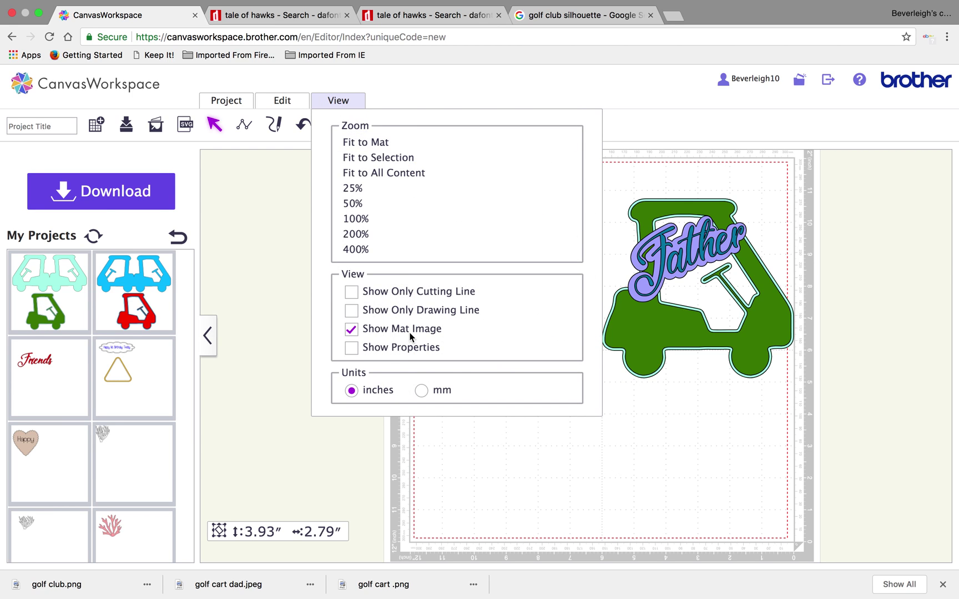
{"action": "left_click", "coordinate": [408, 346]}
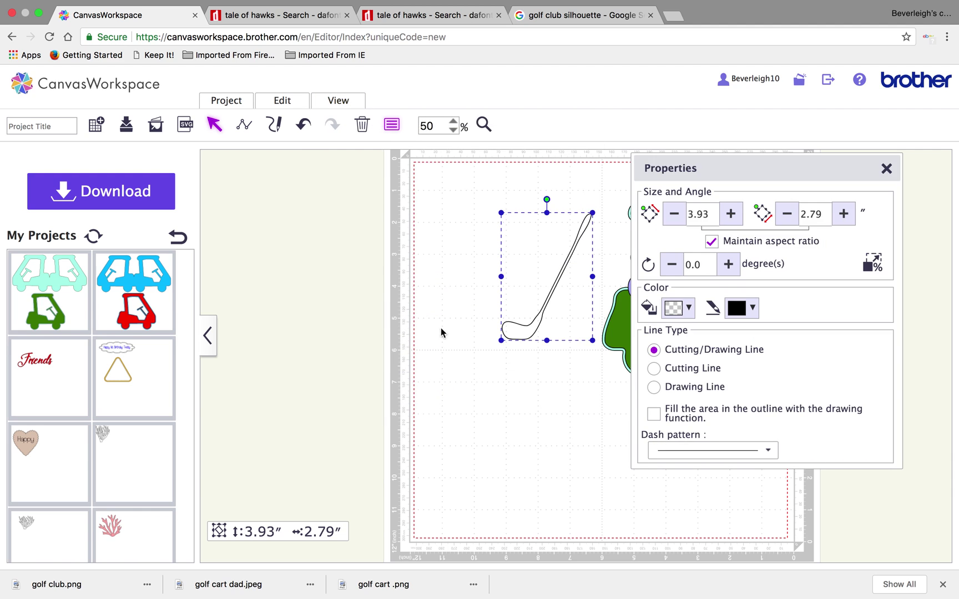
{"action": "left_click", "coordinate": [689, 309]}
{"action": "left_click", "coordinate": [747, 379]}
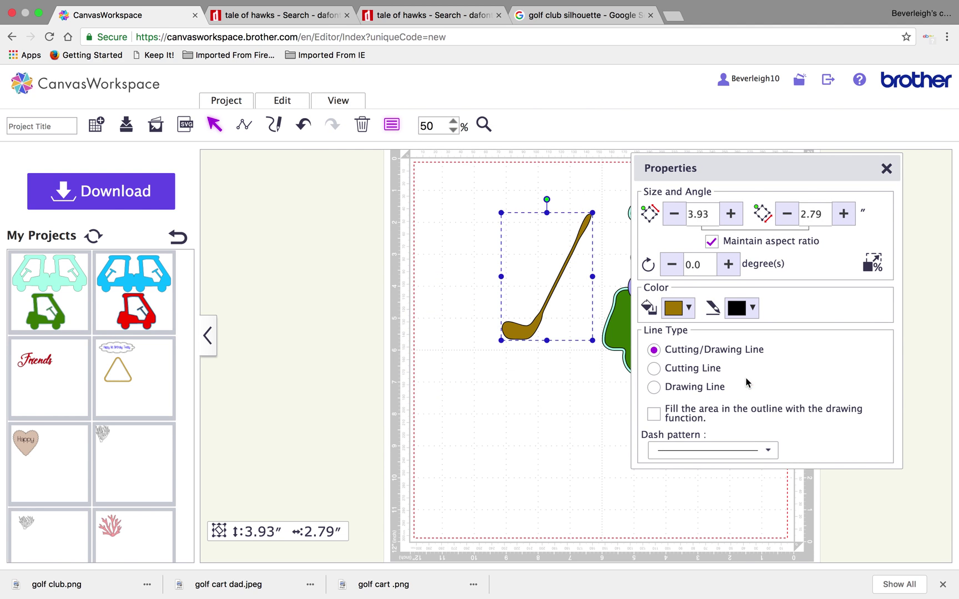
{"action": "left_click", "coordinate": [563, 392]}
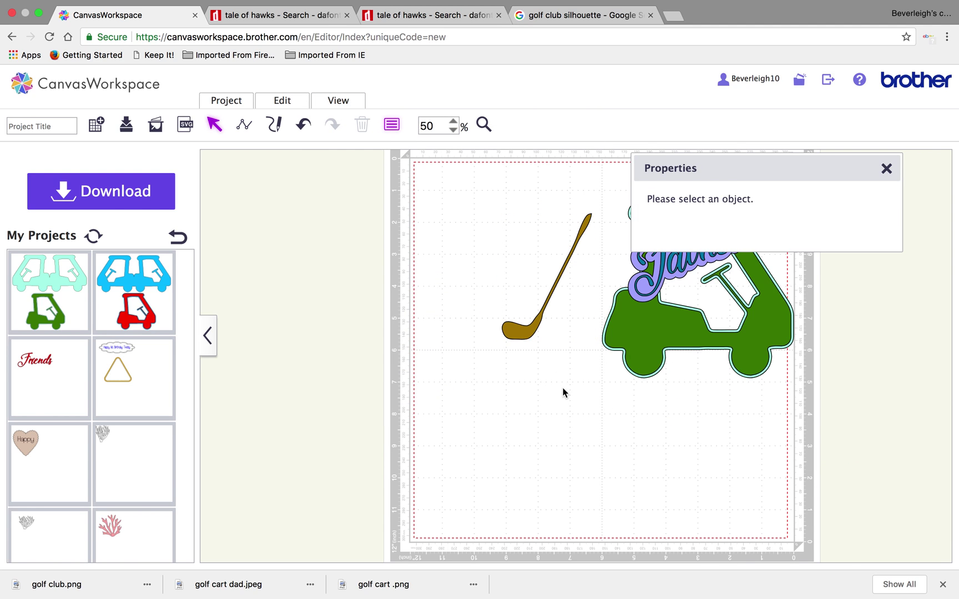
{"action": "left_click", "coordinate": [886, 168]}
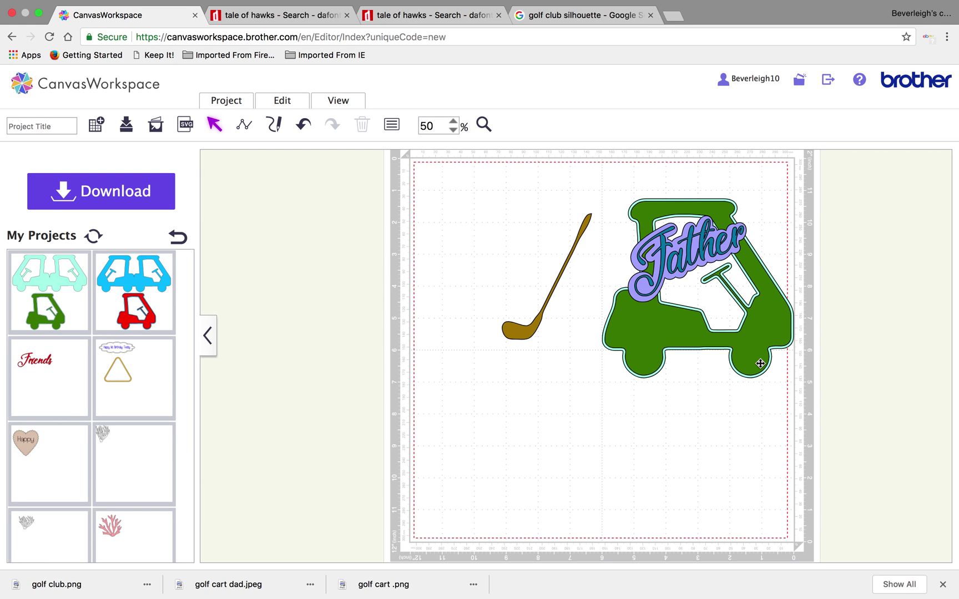
- Move the grouped "Father" off the cart to the empty area below the golf club and ungroup it
{"action": "left_click", "coordinate": [43, 121]}
{"action": "left_click_drag", "start_coordinate": [671, 255], "coordinate": [427, 513]}
{"action": "left_click", "coordinate": [283, 100]}
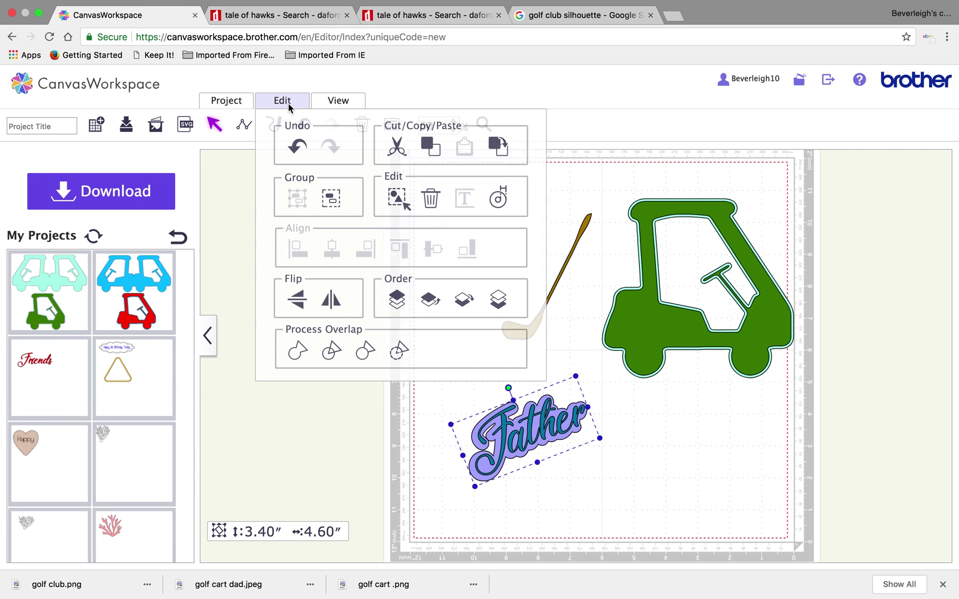
{"action": "left_click", "coordinate": [330, 198]}
- Separate the teal word "Father" from its light purple background, placing the word below the golf club and the background beneath it
{"action": "left_click_drag", "start_coordinate": [532, 426], "coordinate": [550, 385]}
{"action": "left_click", "coordinate": [699, 483]}
{"action": "left_click", "coordinate": [611, 452]}
{"action": "left_click", "coordinate": [597, 461]}
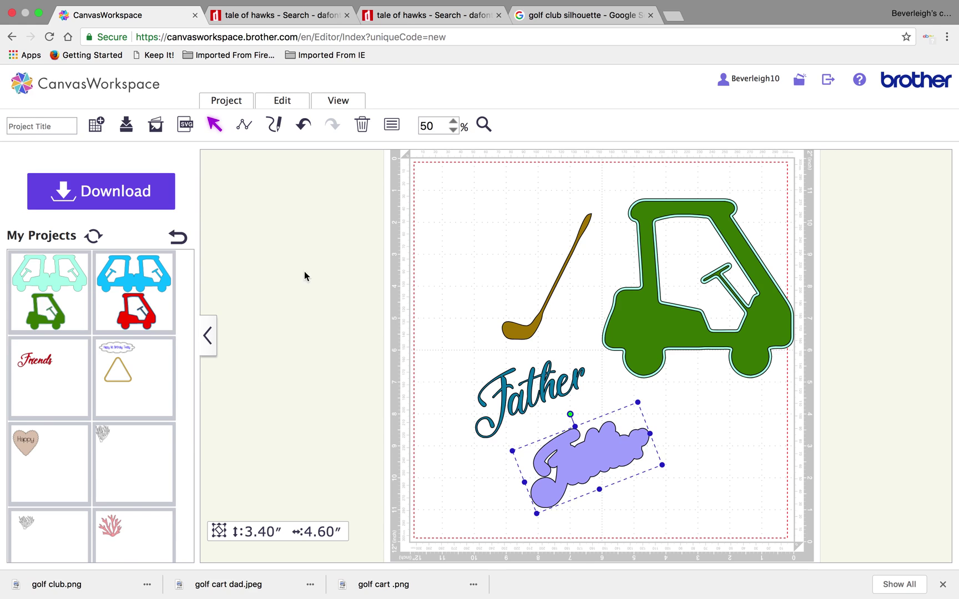
- Title the project "golf cart fd card" and save it
{"action": "left_click", "coordinate": [56, 122]}
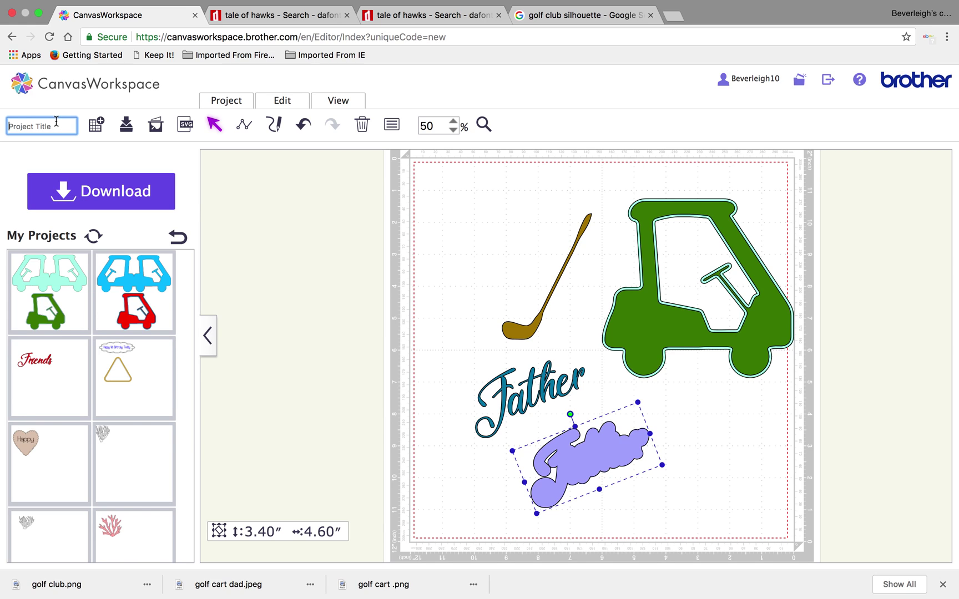
{"action": "type", "text": "golf cart fd card"}
{"action": "left_click", "coordinate": [126, 123]}
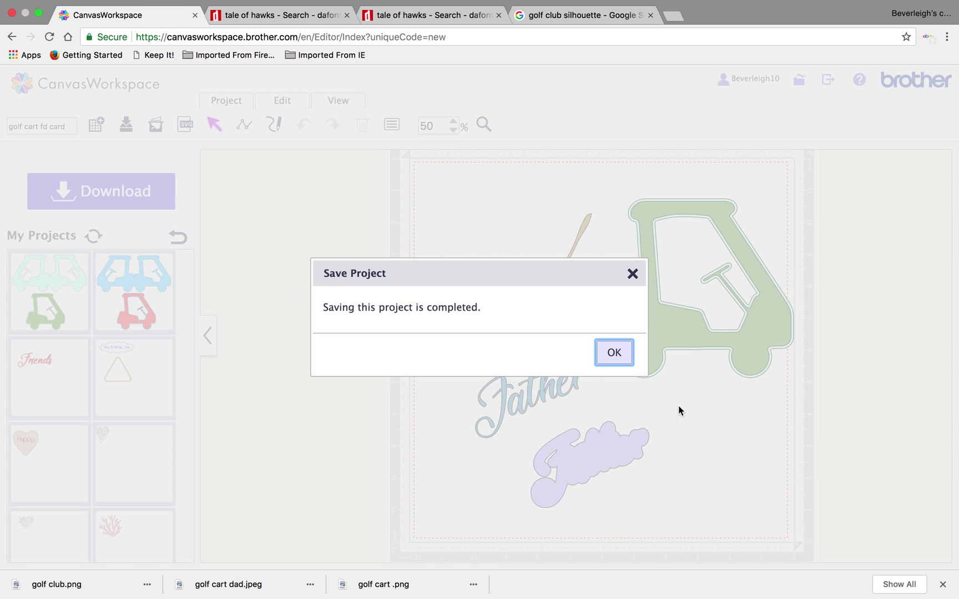
{"action": "left_click", "coordinate": [616, 352]}
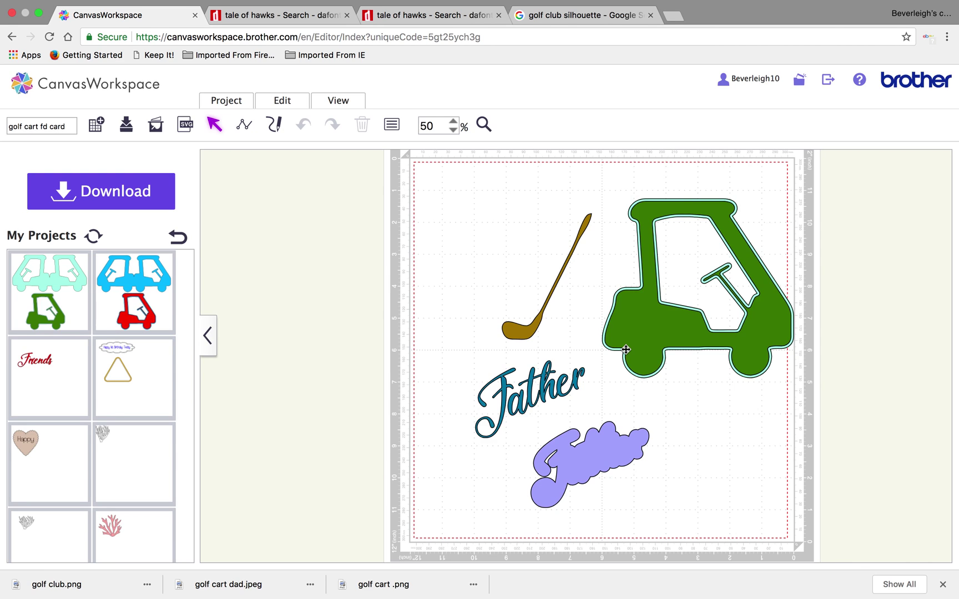
- Move the green golf cart slightly up and inward so it lies fully inside the dashed cutting area, and save the project again
{"action": "left_click", "coordinate": [766, 312]}
{"action": "left_click_drag", "start_coordinate": [766, 311], "coordinate": [746, 301]}
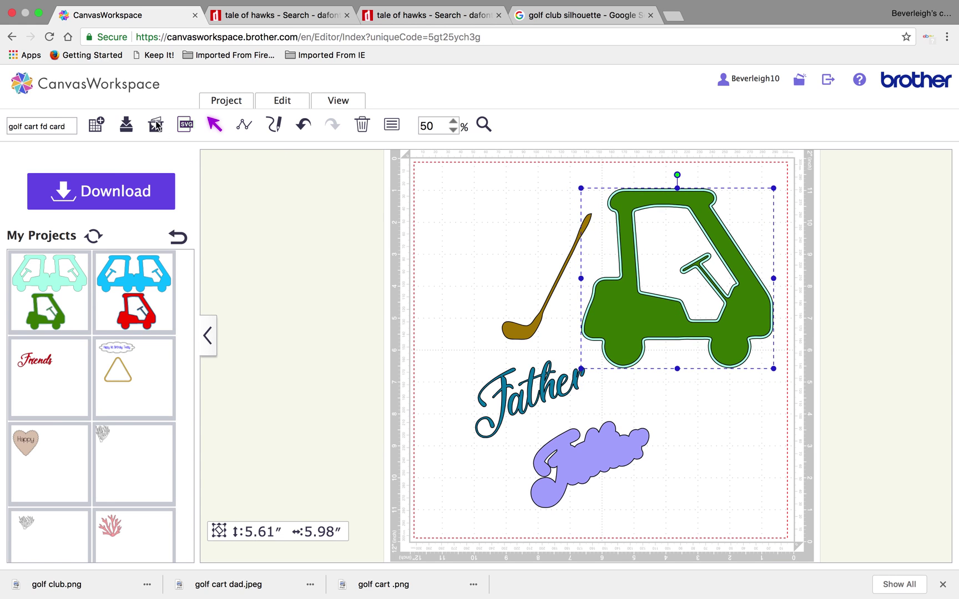
{"action": "left_click", "coordinate": [124, 125]}
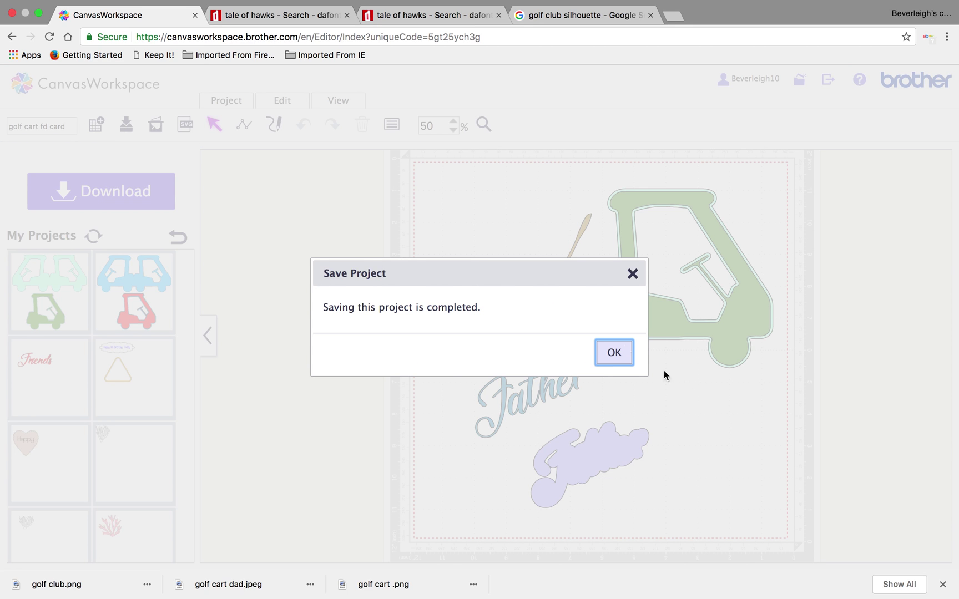
{"action": "left_click", "coordinate": [617, 354]}
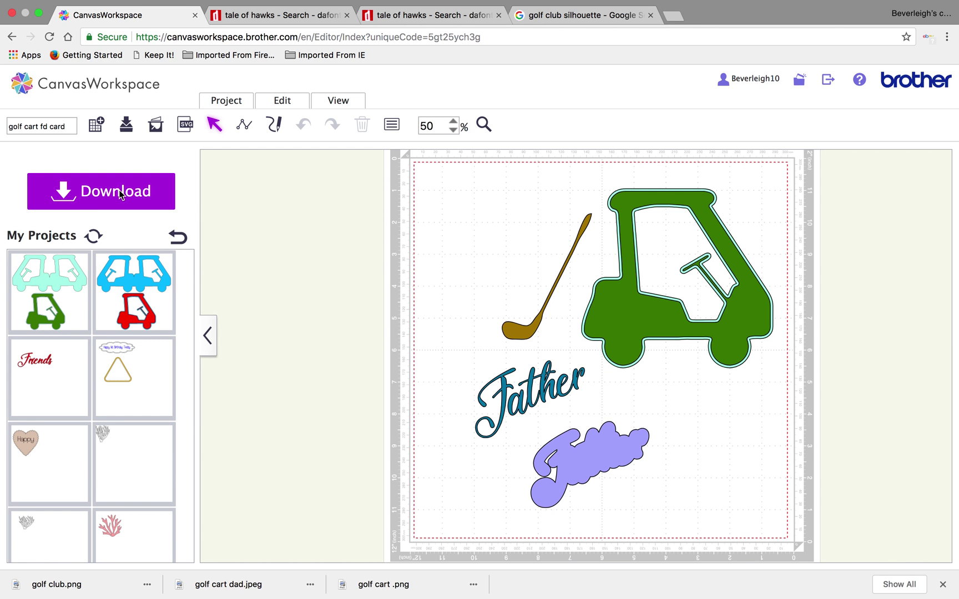